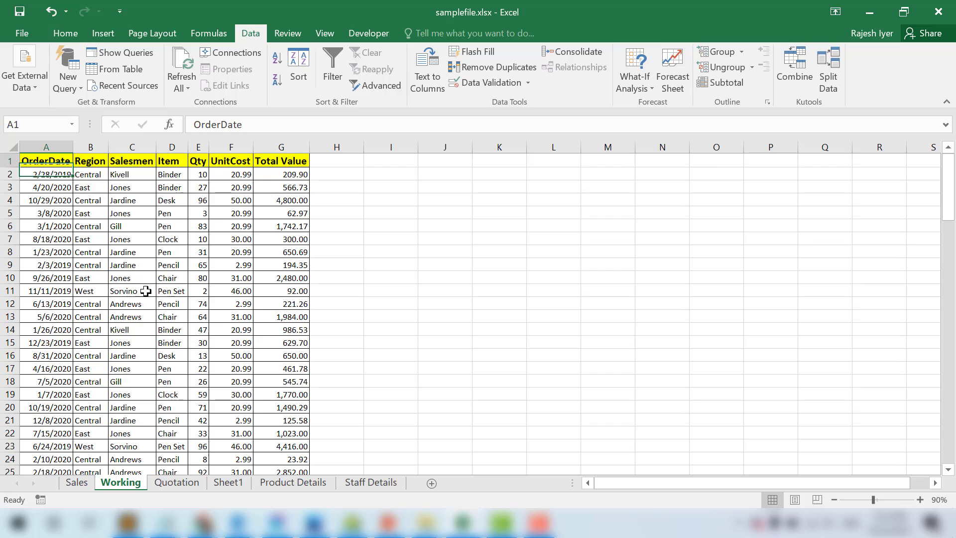
Step: Examine the header row and the full extent of the sales table on the Working sheet
key(Down)
key(Up)
key(Down)
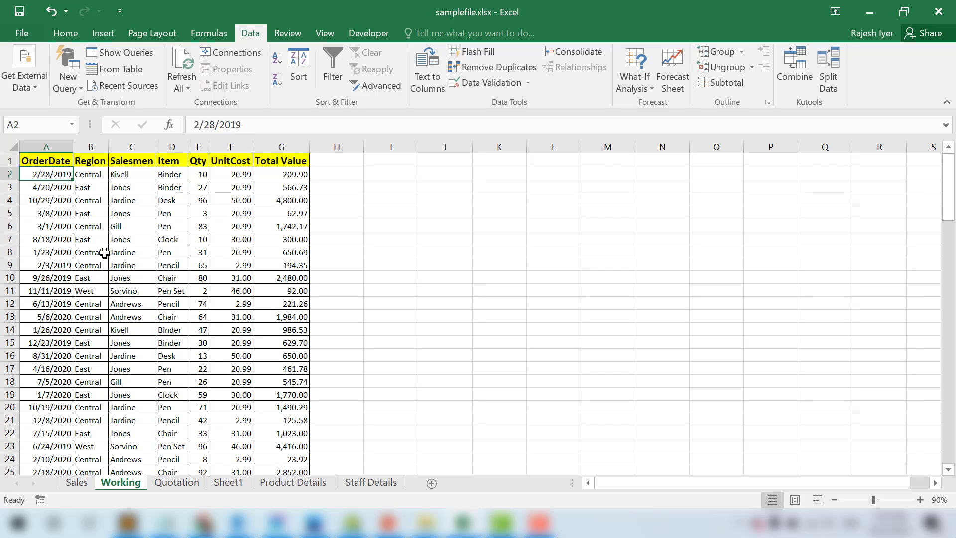
key(Up)
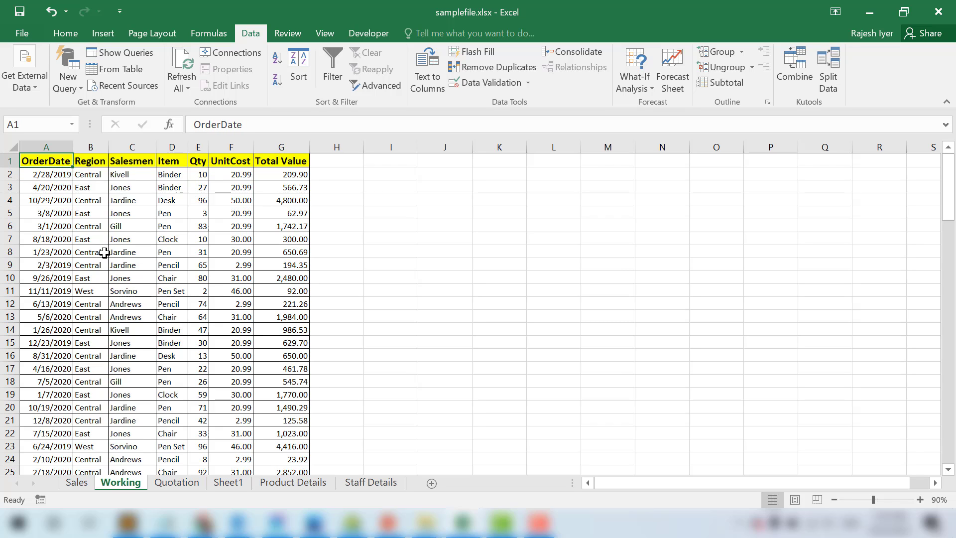
key(ctrl+Right)
key(ctrl+Left)
key(ctrl+Down)
key(ctrl+Up)
key(Right)
key(Right)
key(Left)
key(Left)
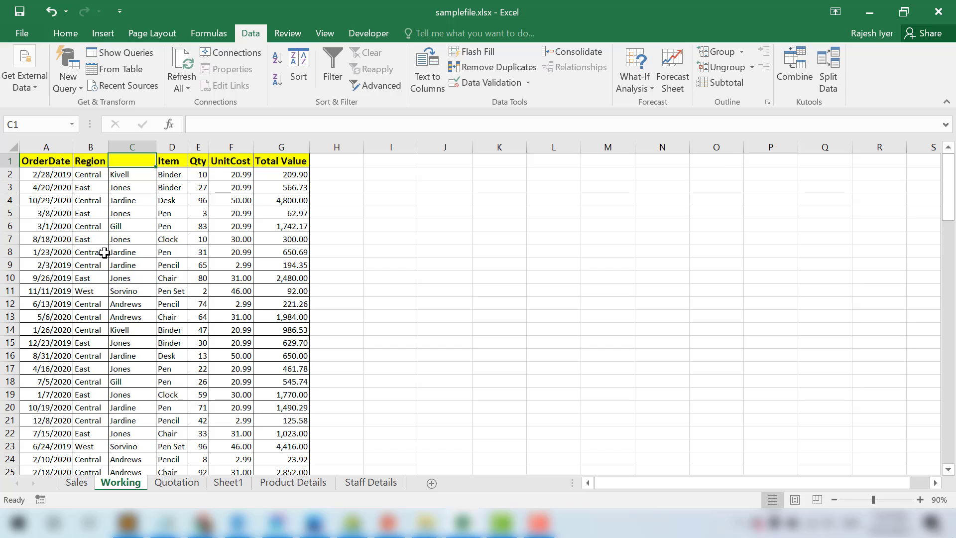
key(ctrl+shift+Down)
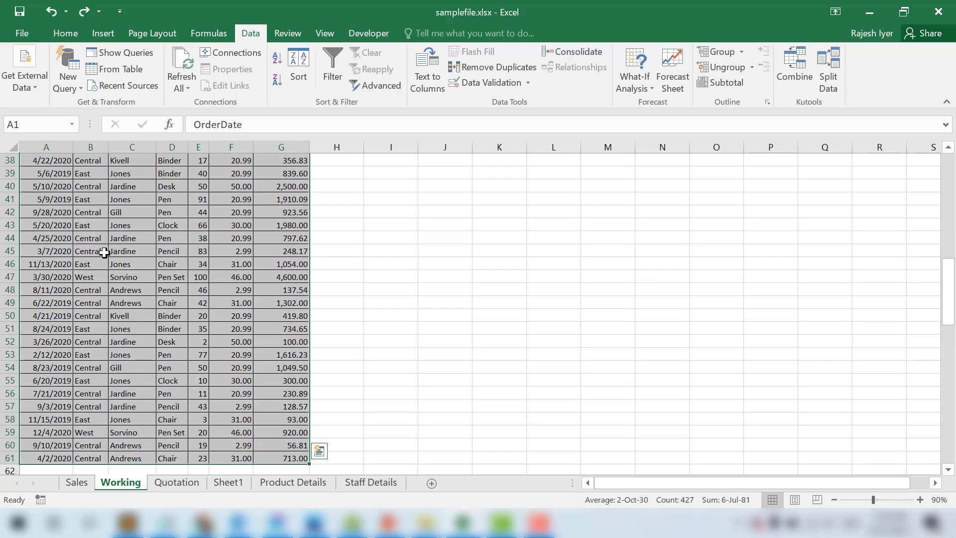
key(ctrl+shift+Up)
Step: Check the number formats of the table's date, text and numeric columns, from OrderDate across to UnitCost and Total Value
key(Down)
key(ctrl+shift+Down)
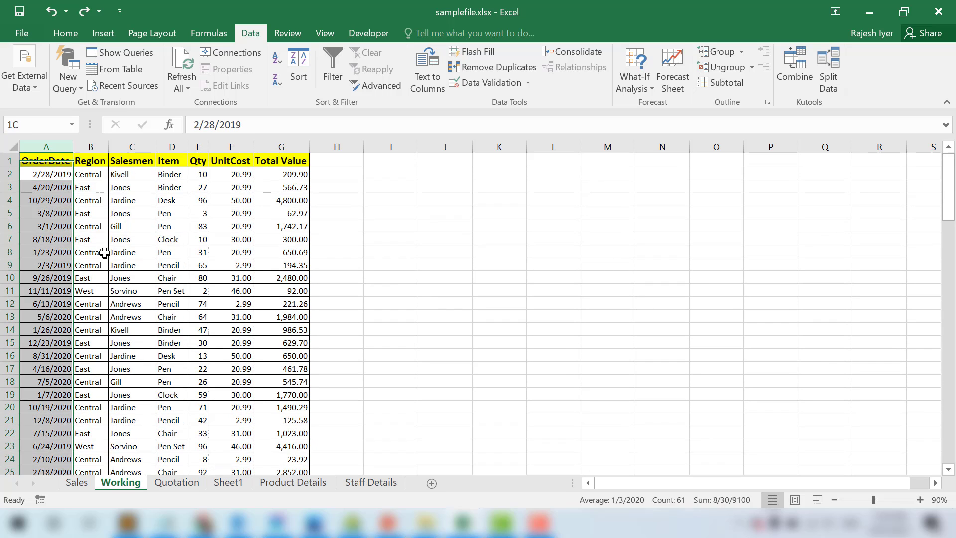
click(59, 34)
key(Right)
key(ctrl+shift+Down)
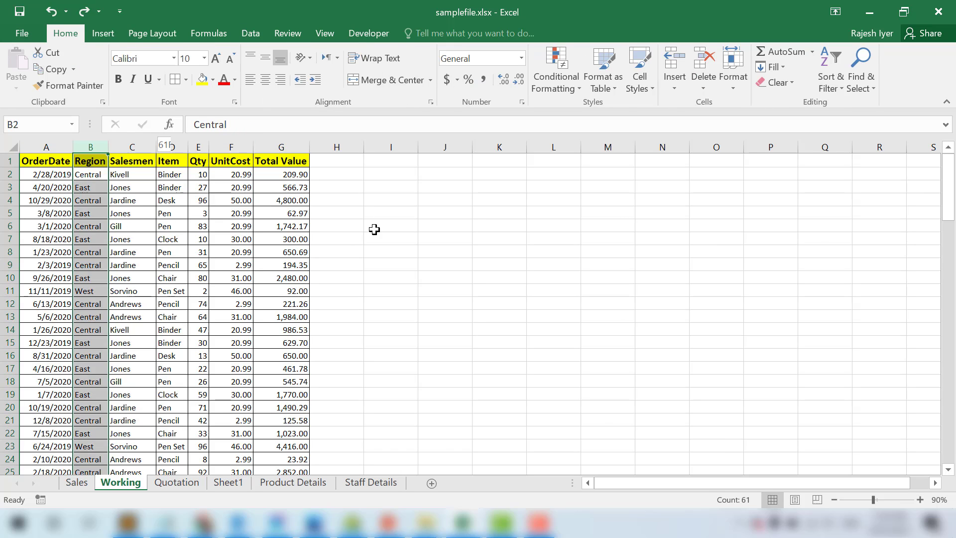
key(shift+Right)
key(shift+Right)
key(Right)
key(Right)
key(Right)
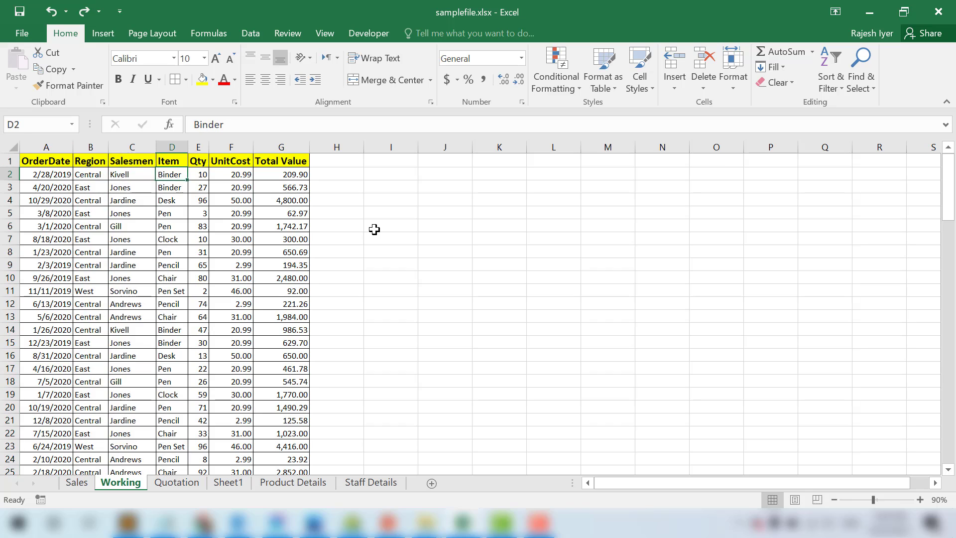
key(ctrl+shift+Down)
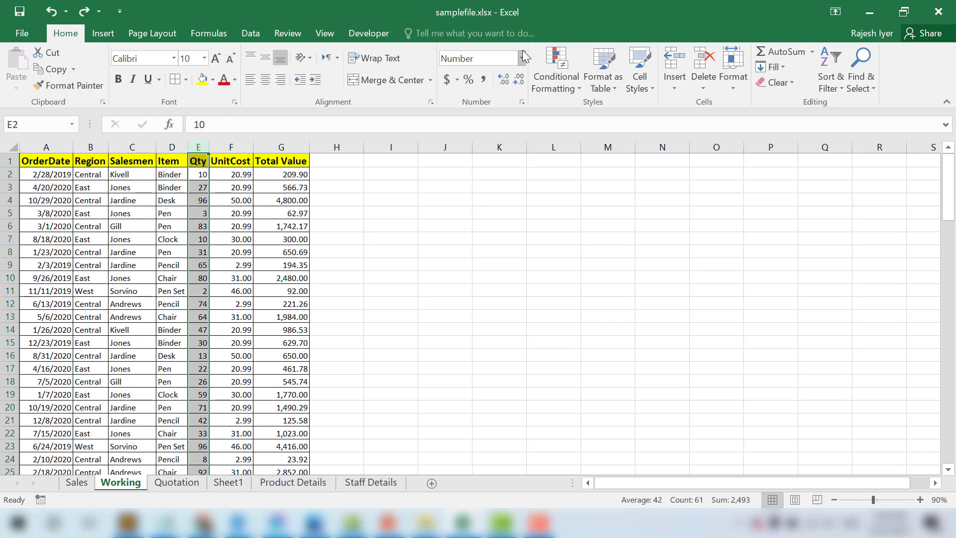
key(Right)
key(Right)
key(ctrl+shift+Down)
key(ctrl+Home)
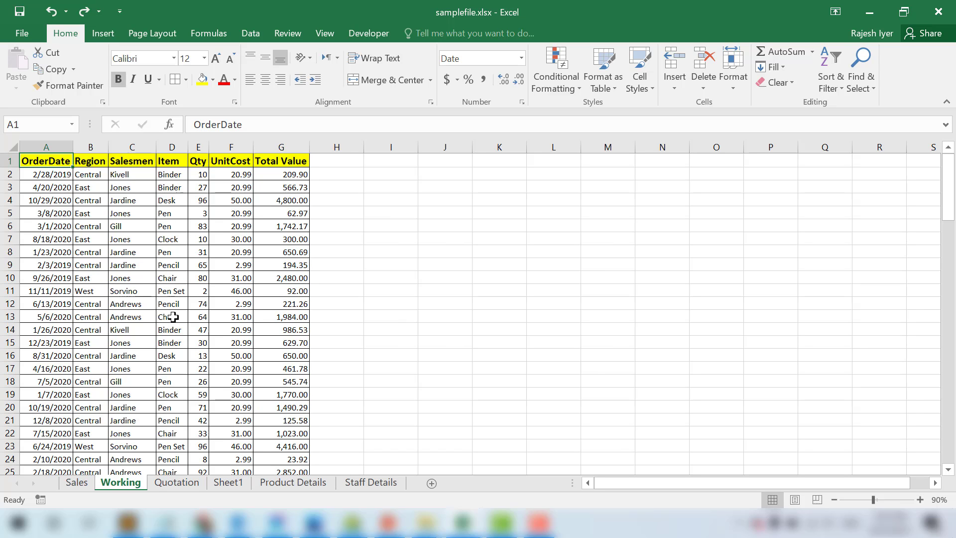
Step: Examine the table range from its header row to the last record, including the full run of OrderDate entries
key(ctrl+shift+Right)
key(Down)
key(ctrl+shift+Down)
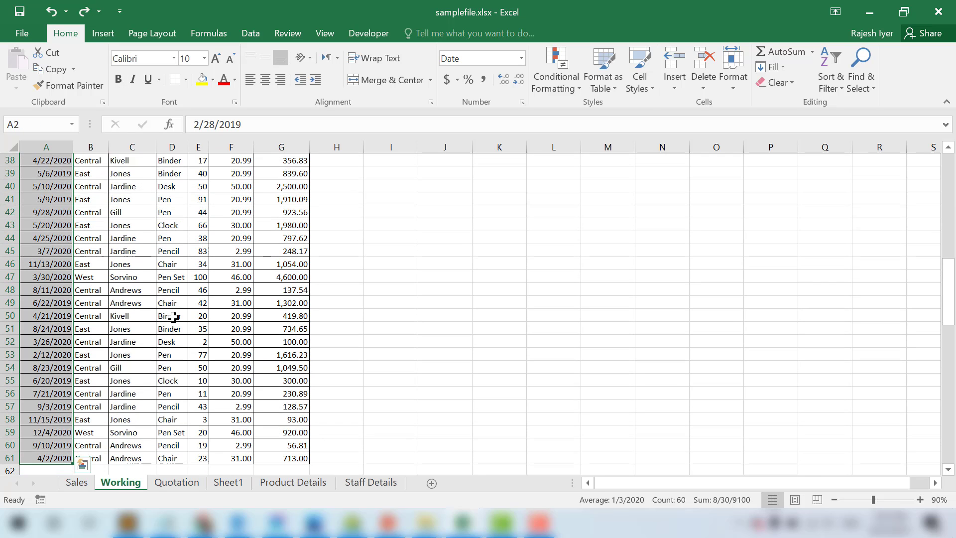
key(ctrl+Home)
key(ctrl+shift+Right)
key(ctrl+shift+Down)
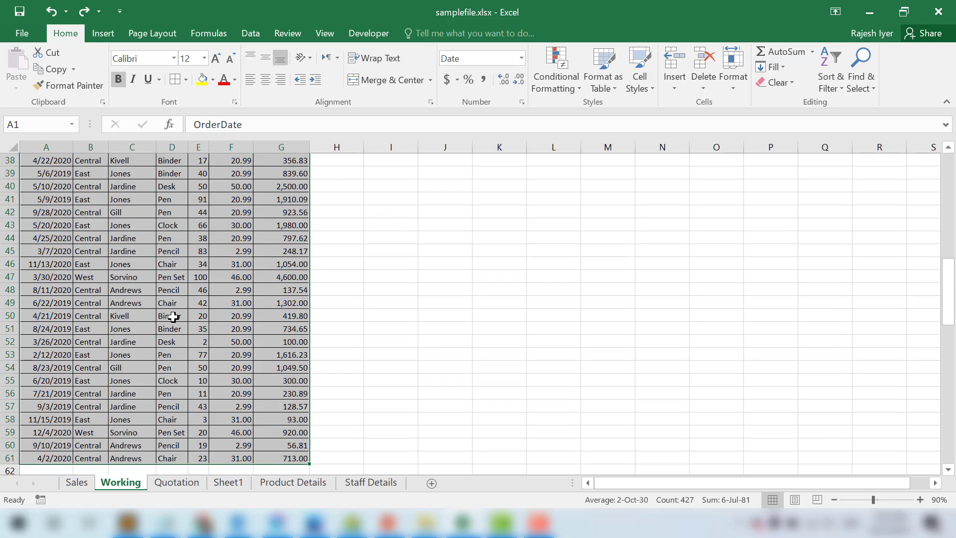
key(Down)
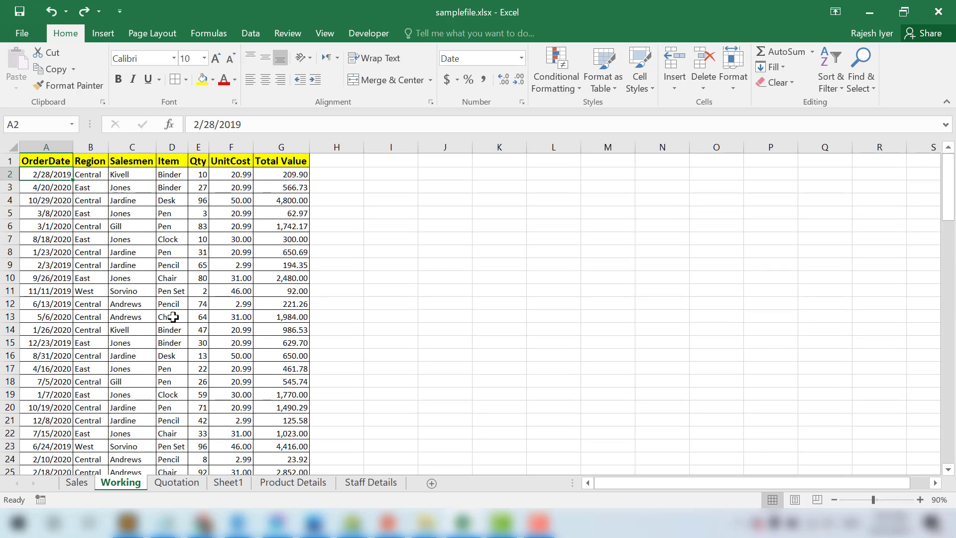
key(ctrl+shift+Down)
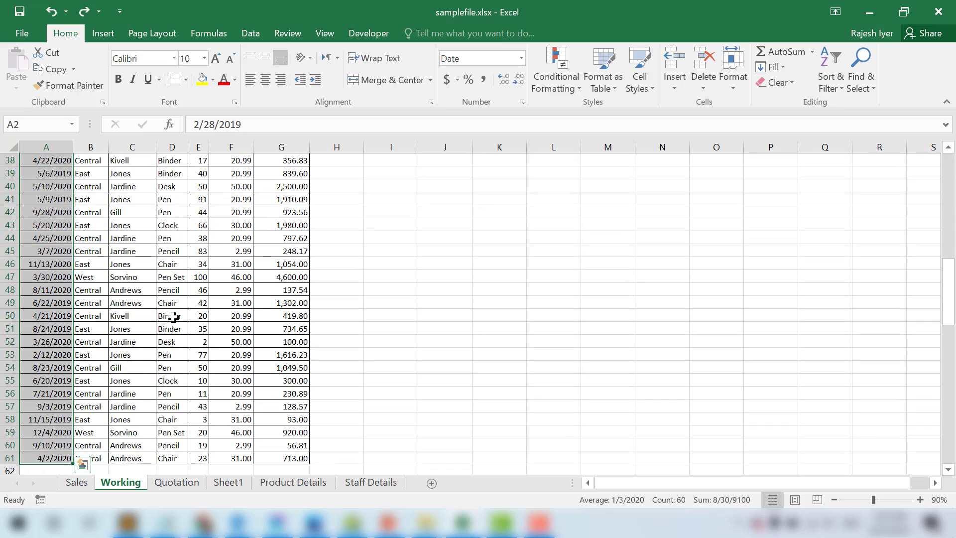
key(ctrl+shift+Up)
key(ctrl+shift+Down)
key(ctrl+shift+Up)
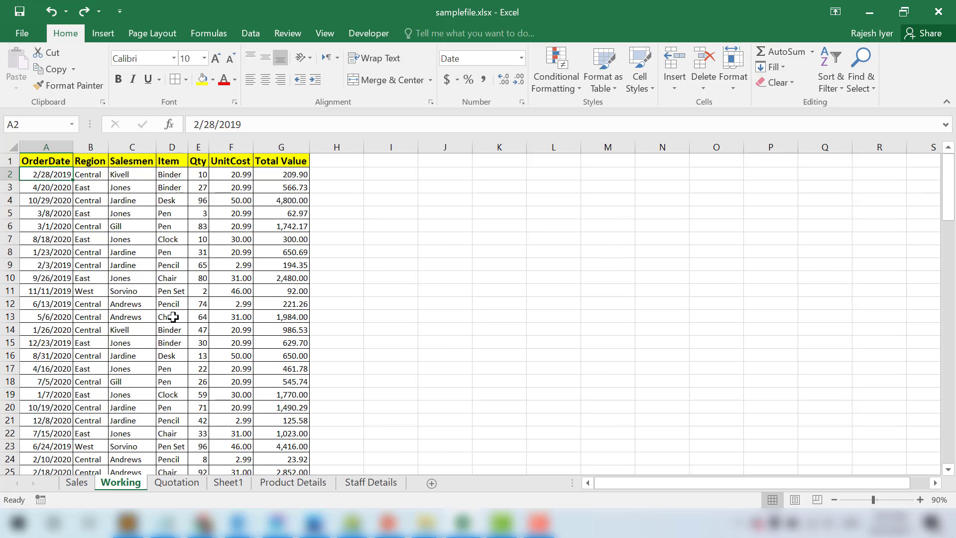
key(Down)
key(Right)
key(Up)
key(Left)
click(56, 227)
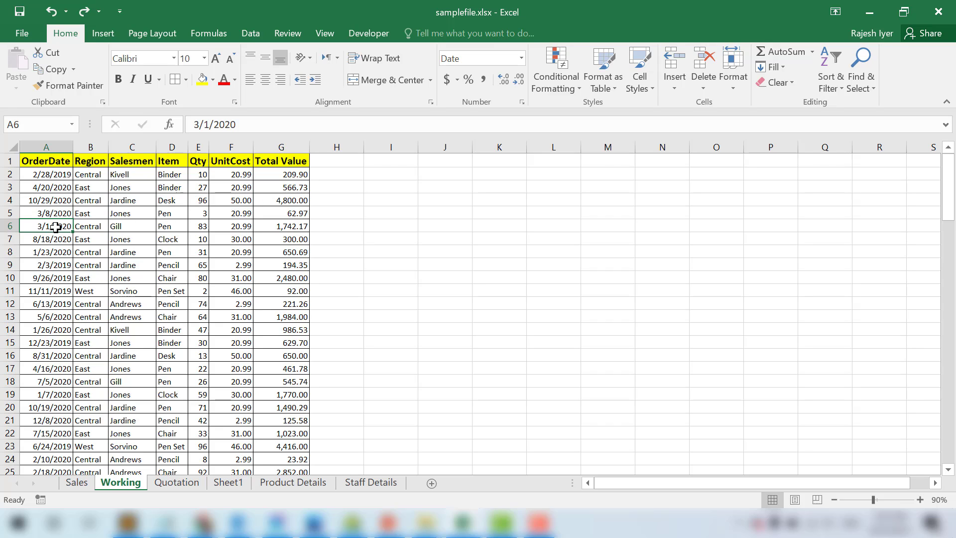
click(50, 176)
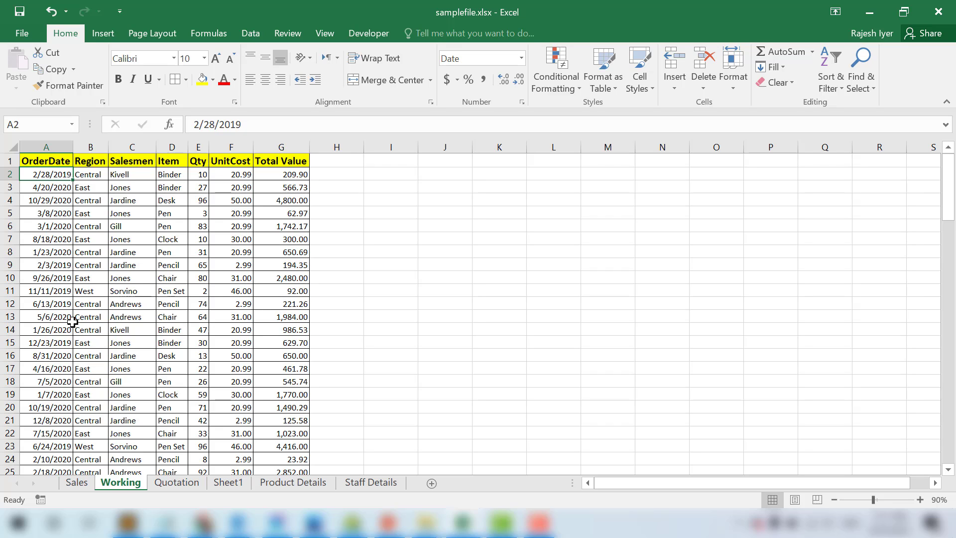
click(54, 226)
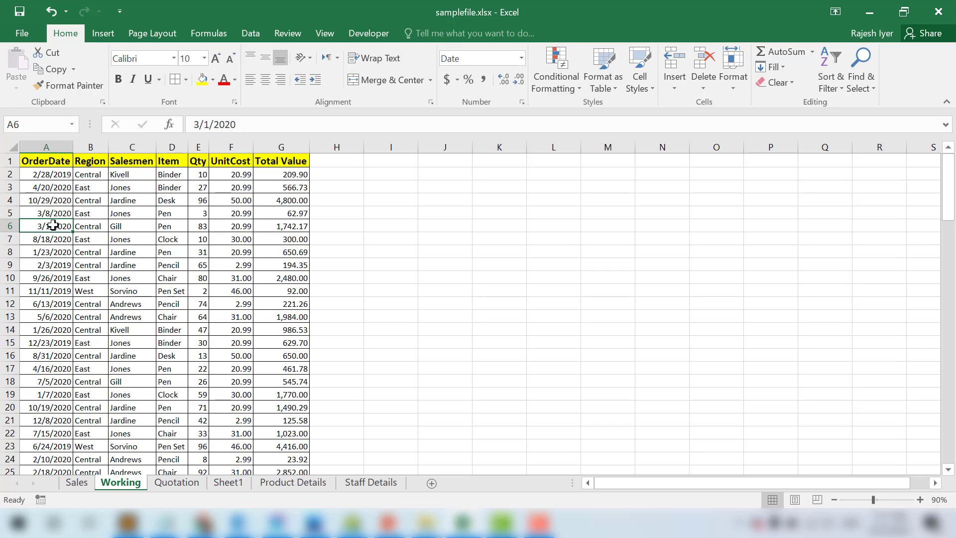
click(54, 177)
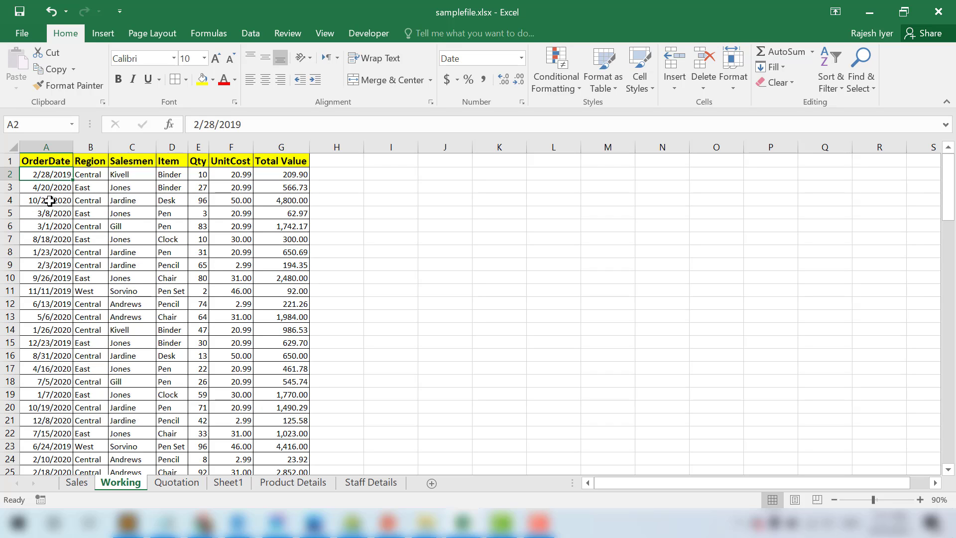
Step: Select the first order date and look at the sorting commands available for the data
drag(49, 200, 48, 177)
click(52, 179)
click(829, 82)
key(Escape)
click(254, 34)
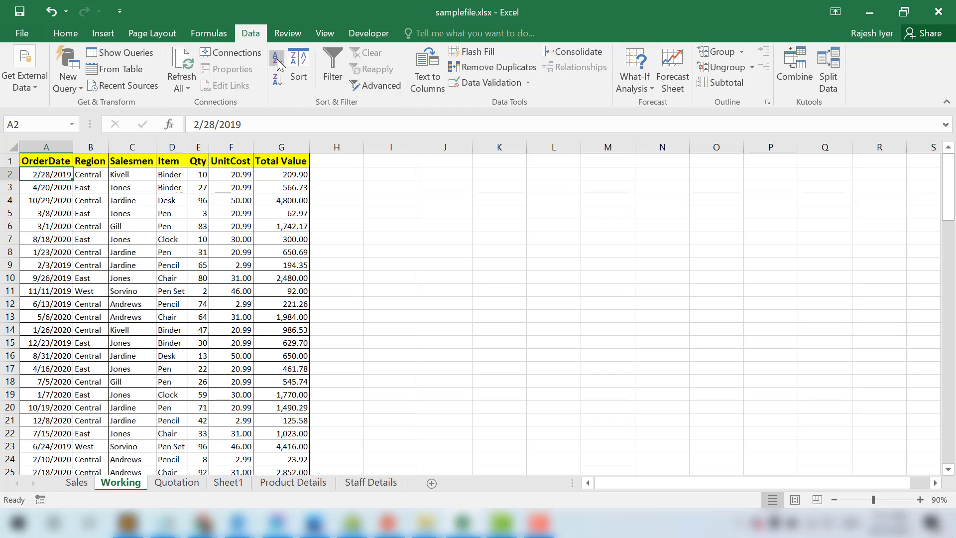
Step: Try sorting the table by Region from A to Z and undo the sort
click(90, 176)
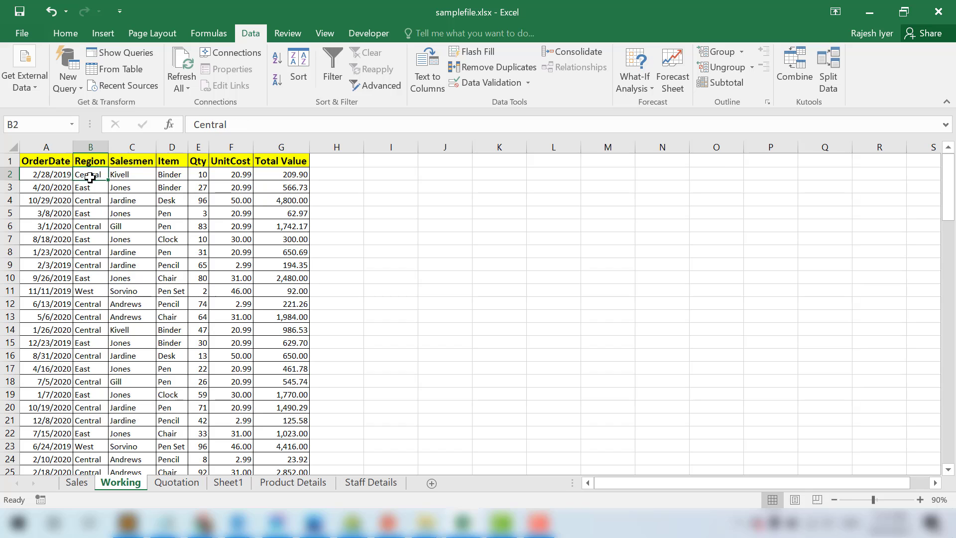
click(273, 56)
key(ctrl+z)
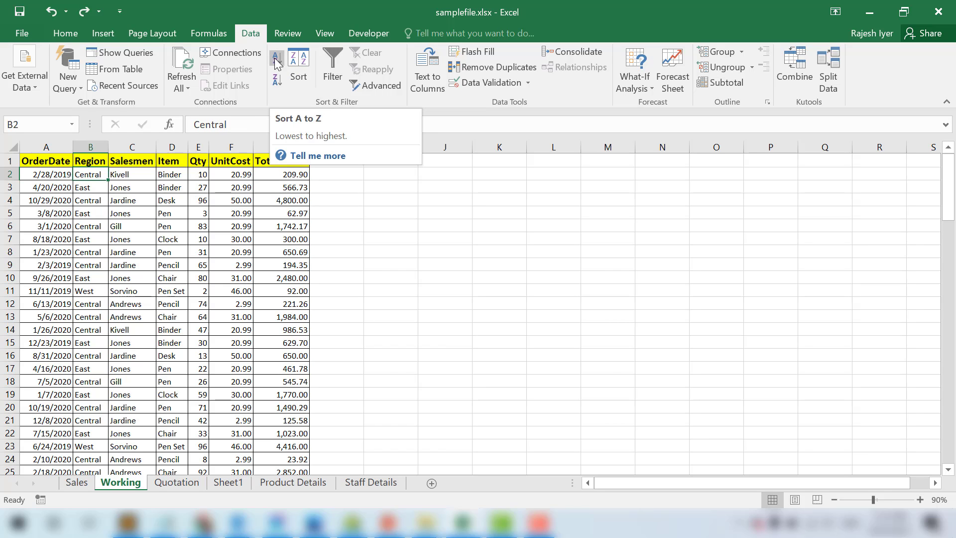
Step: Sort the table by OrderDate from oldest to newest and re-sort it from newest to oldest
click(197, 175)
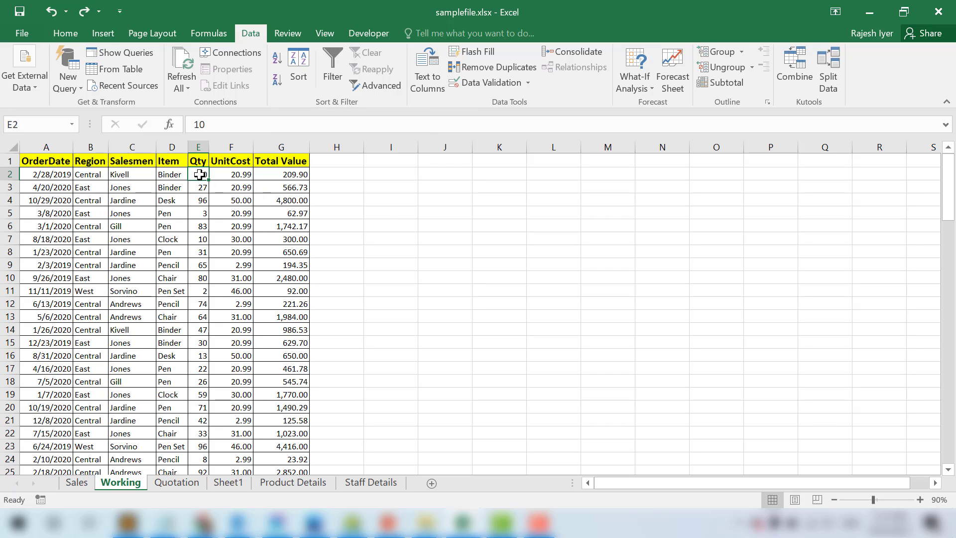
click(49, 175)
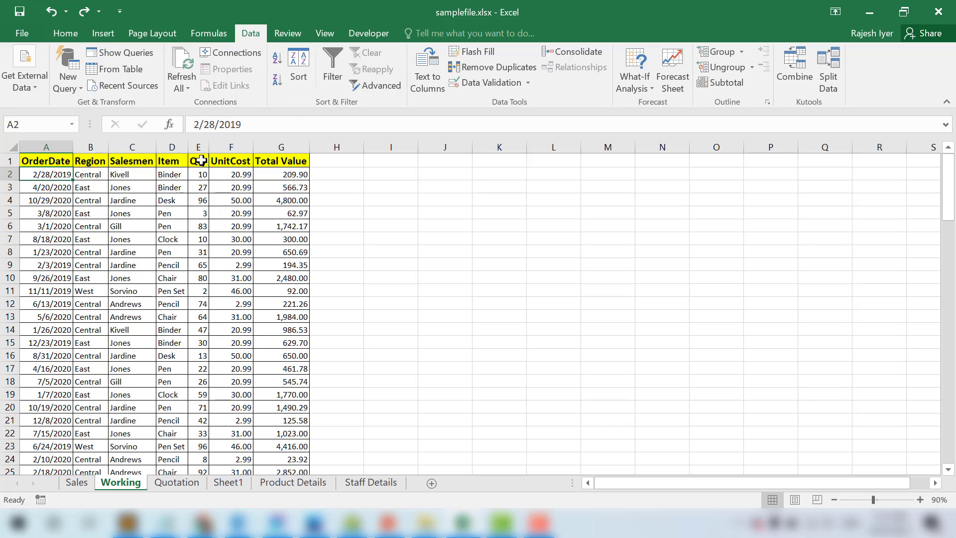
click(277, 59)
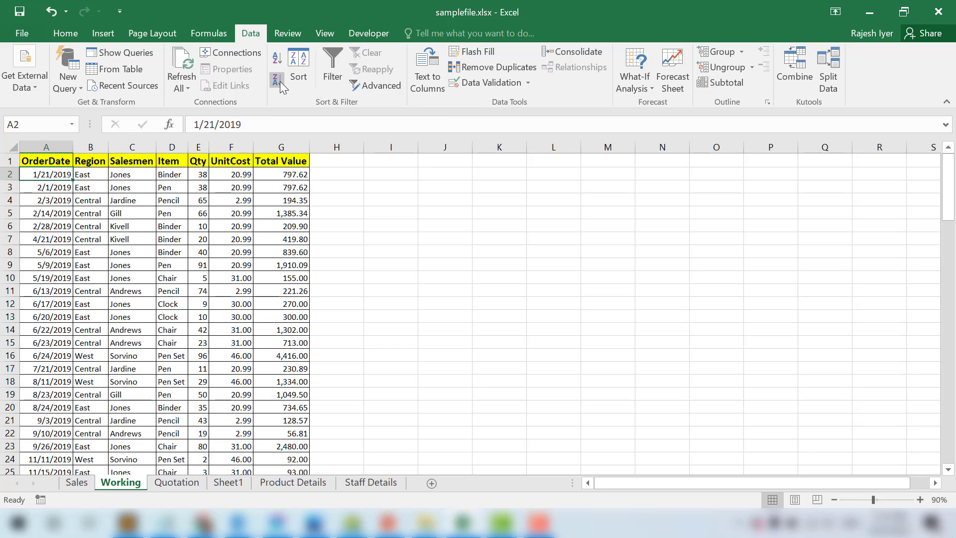
click(279, 81)
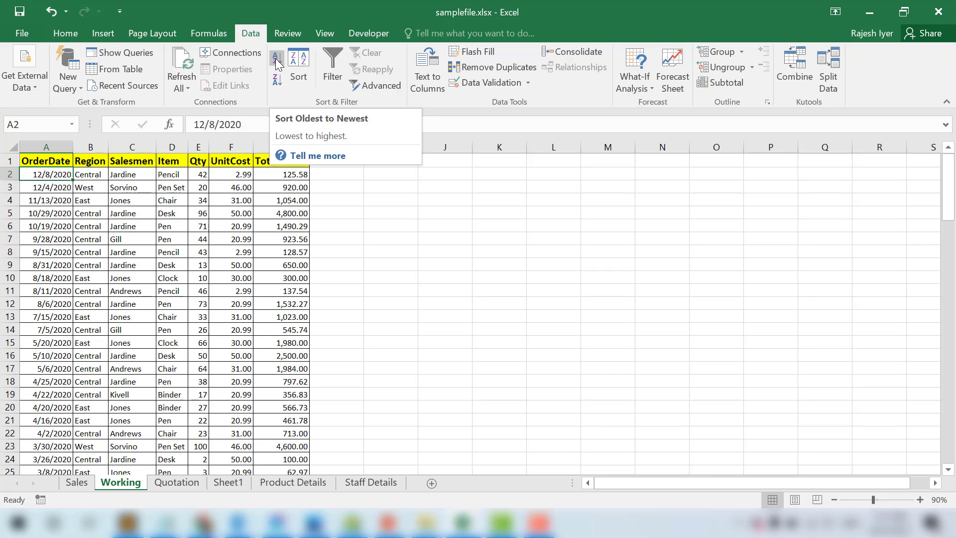
Step: Sort the table by OrderDate from oldest to newest, undo the sort, and apply the same sort again
click(277, 60)
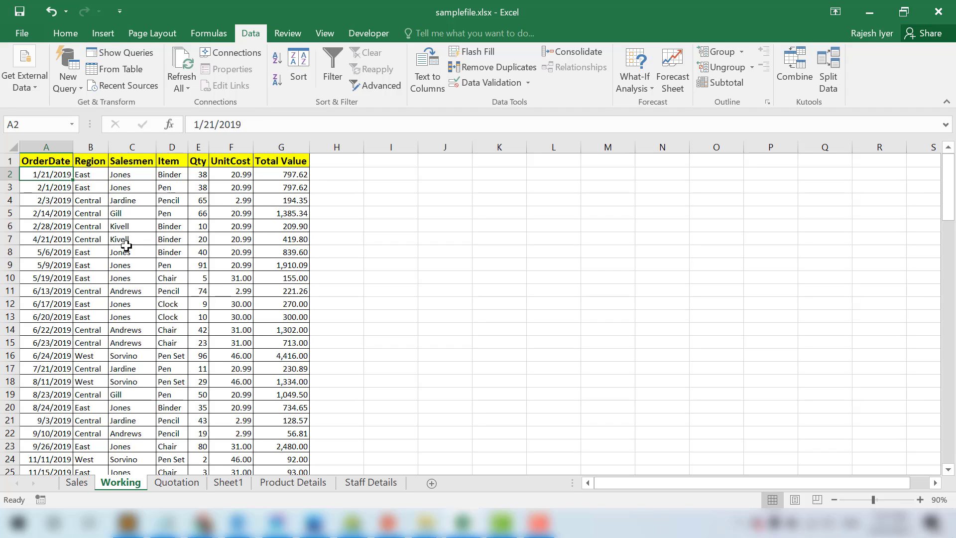
key(ctrl+z)
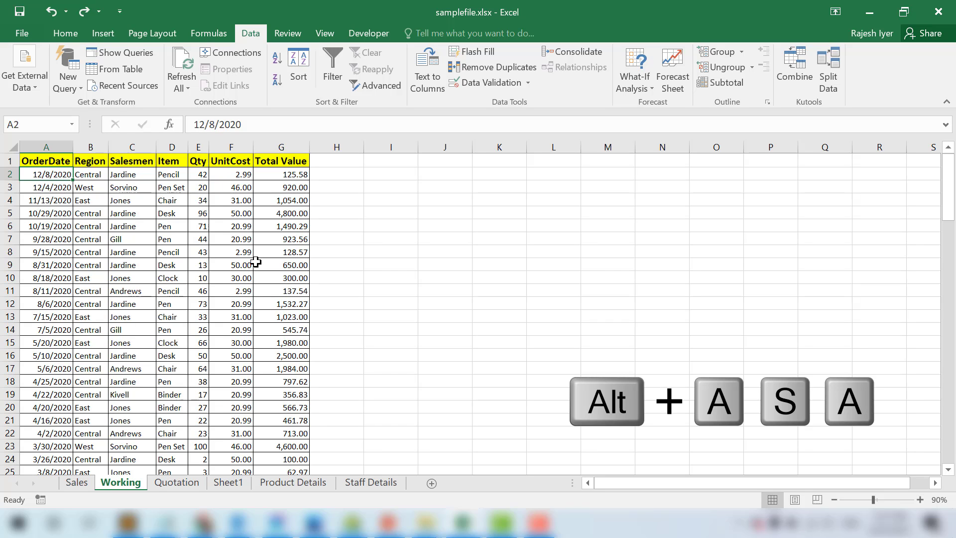
key(alt+a)
key(s)
key(a)
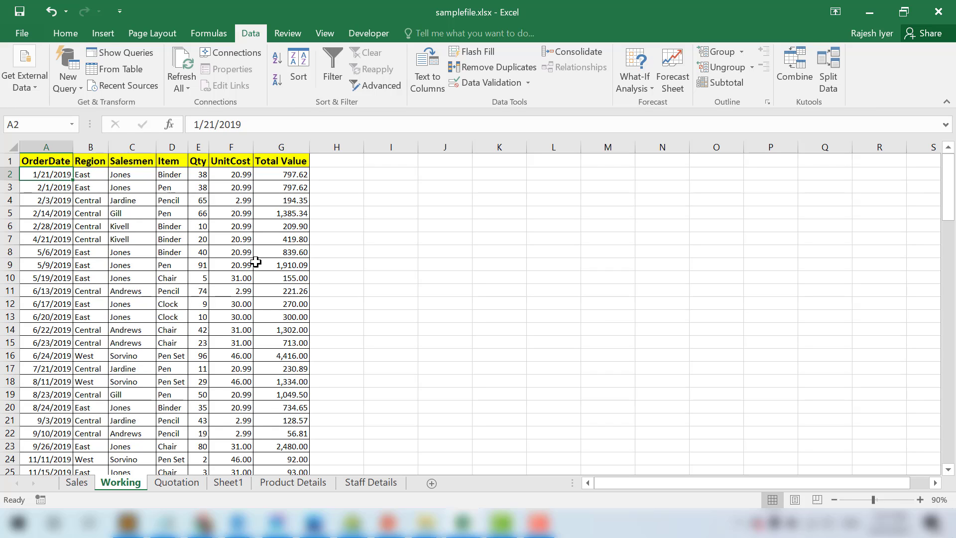
Step: Sort the table by OrderDate from newest to oldest, starting from a date cell within the column
key(alt+a)
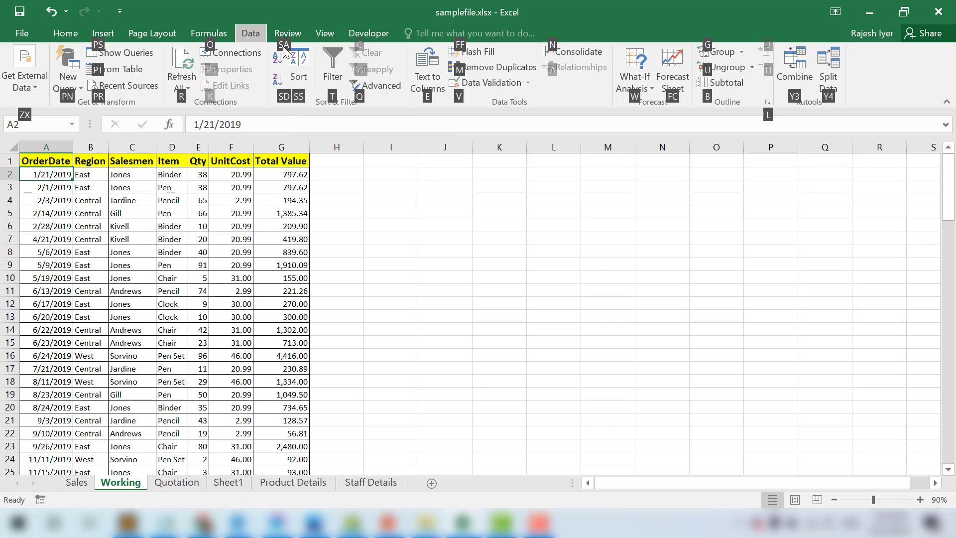
click(59, 214)
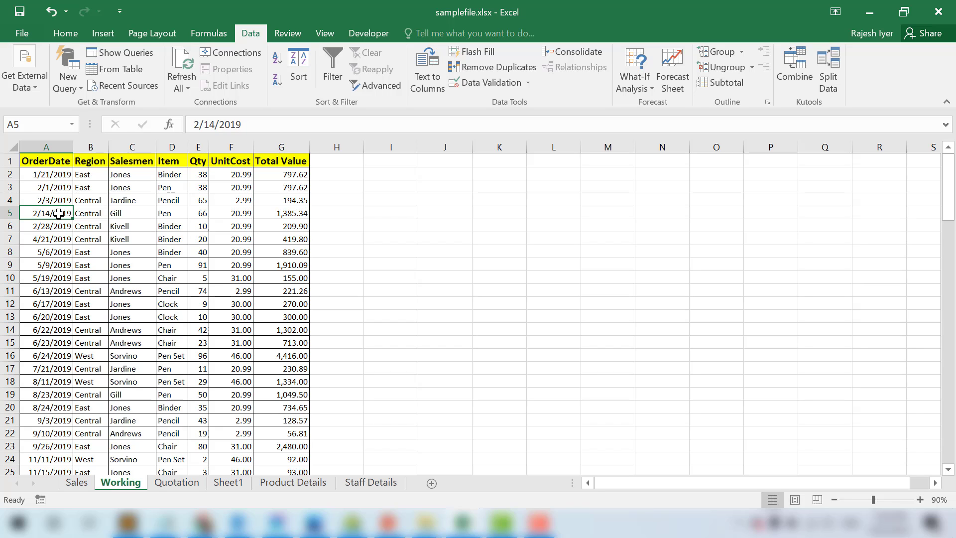
key(alt+a)
key(s)
key(d)
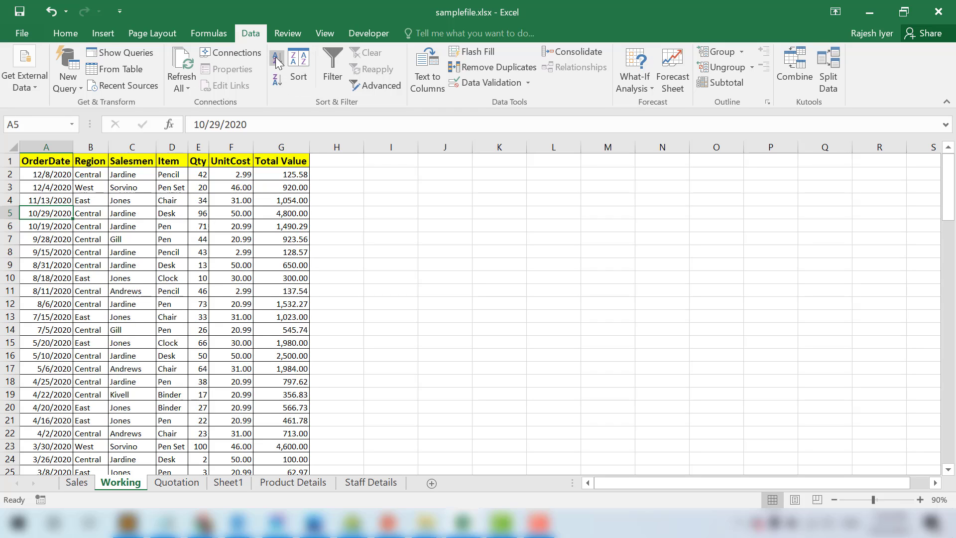
Step: Sort the table by Total Value from smallest to largest
click(48, 177)
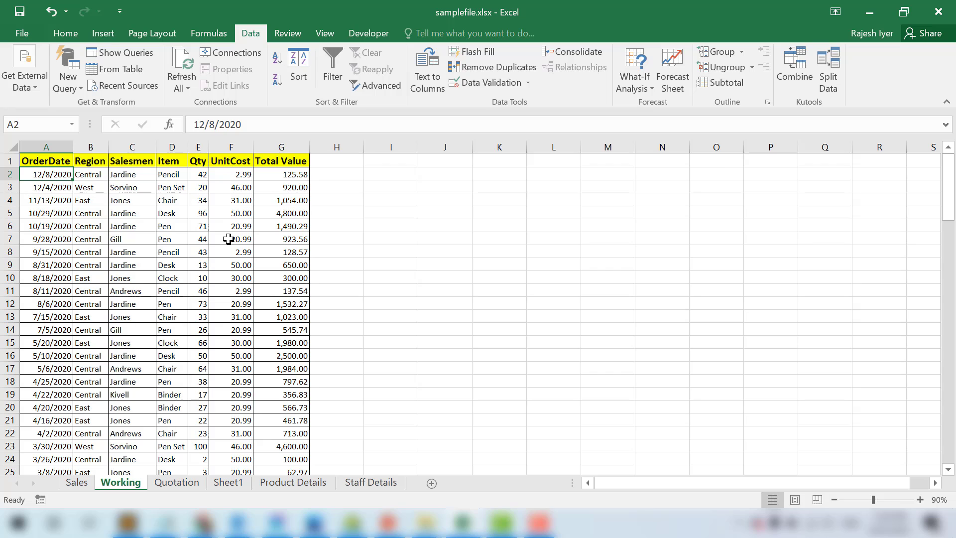
key(ctrl+Right)
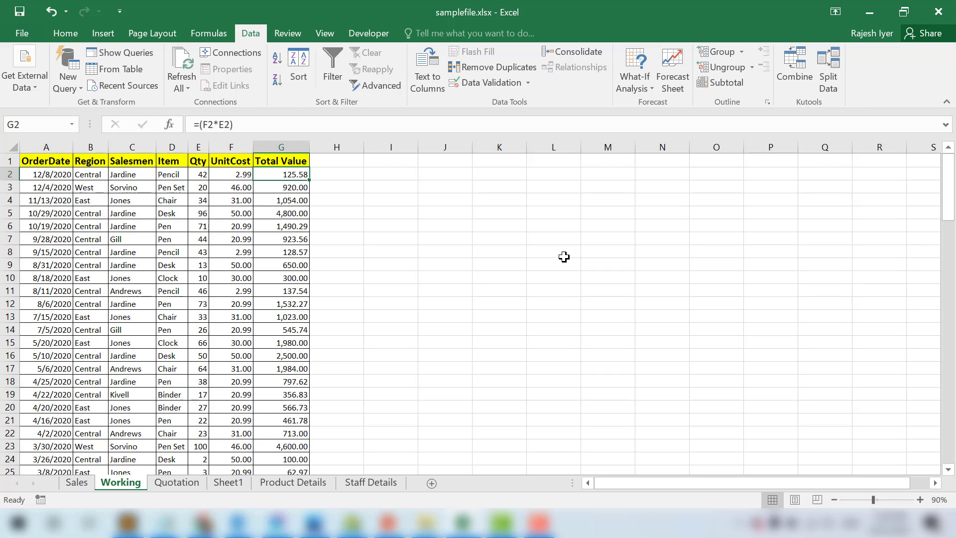
key(alt)
key(Escape)
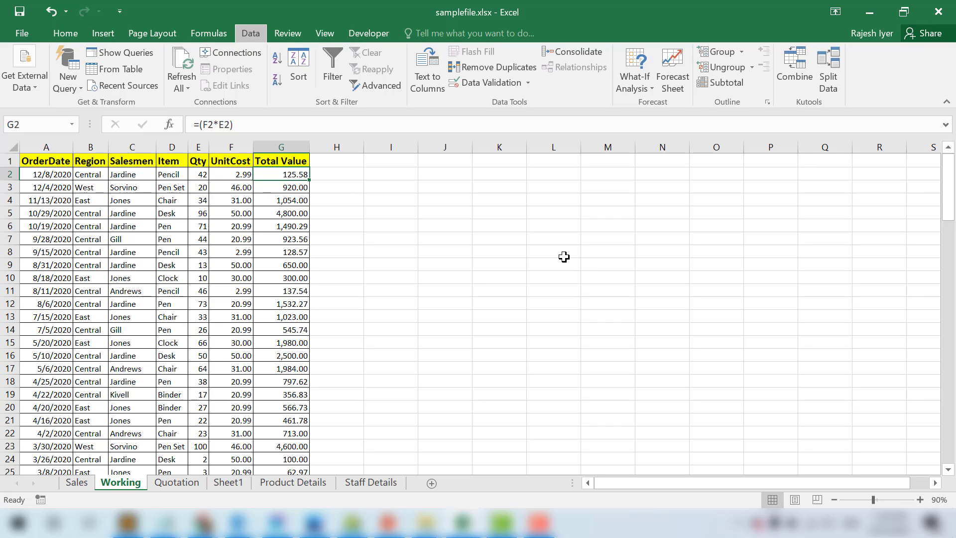
key(alt+a)
key(s)
key(a)
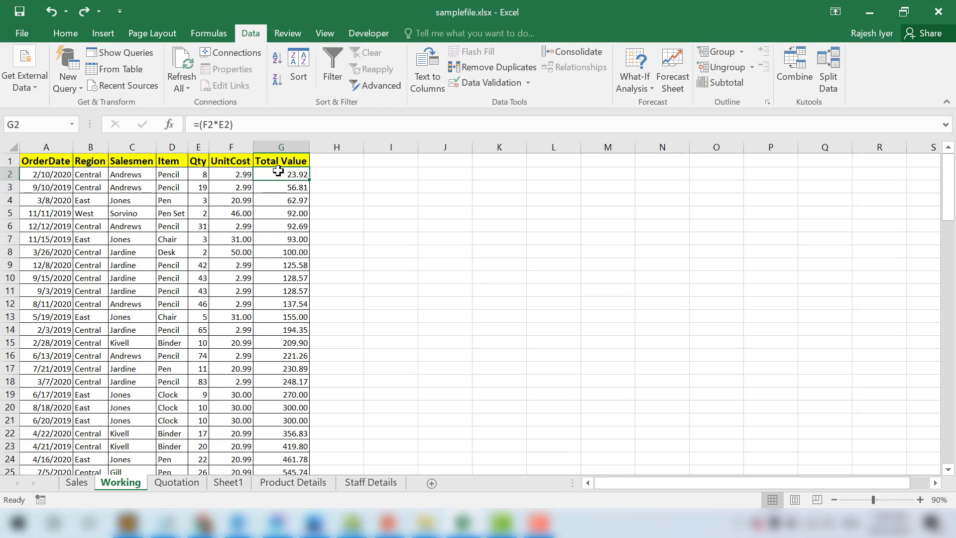
Step: Open the custom sort settings and compare the available sort columns with "My data has headers" off and on
click(297, 78)
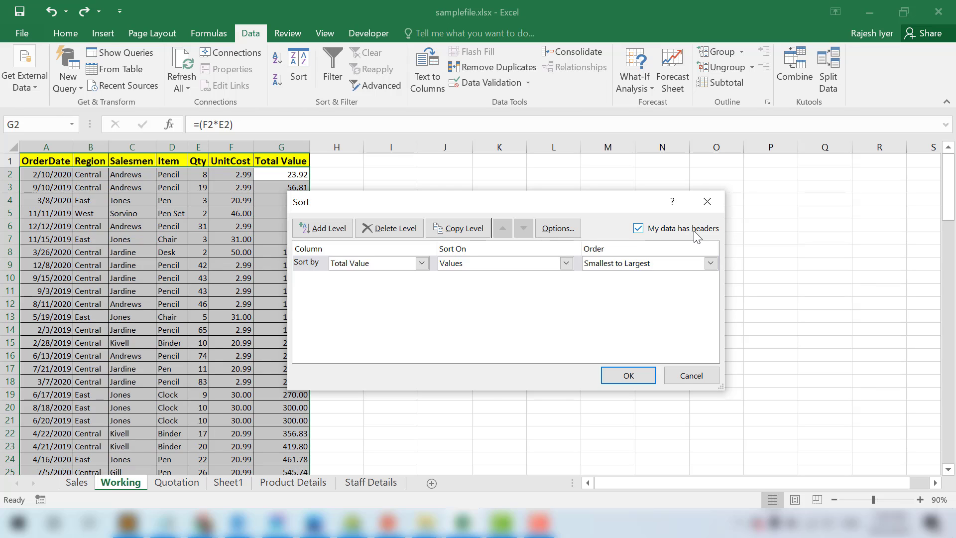
click(638, 229)
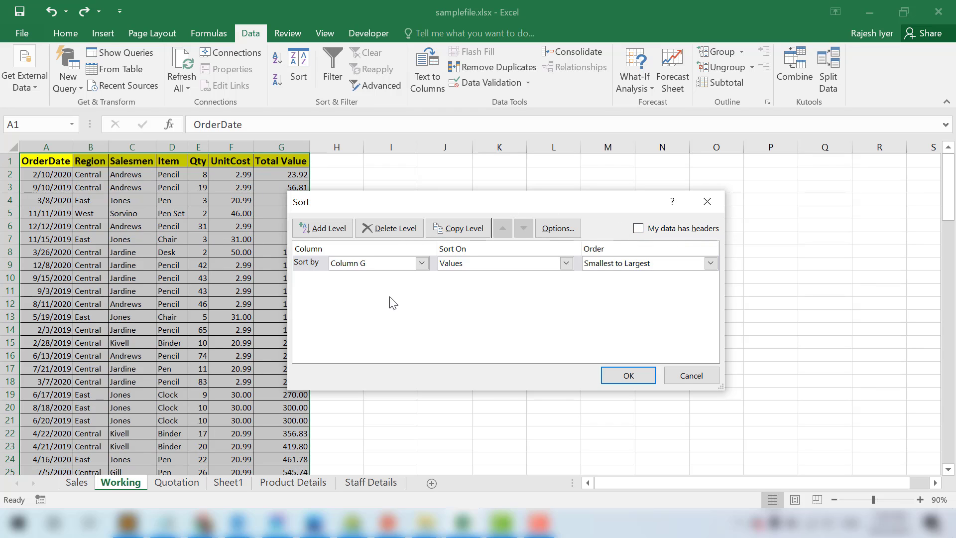
click(421, 264)
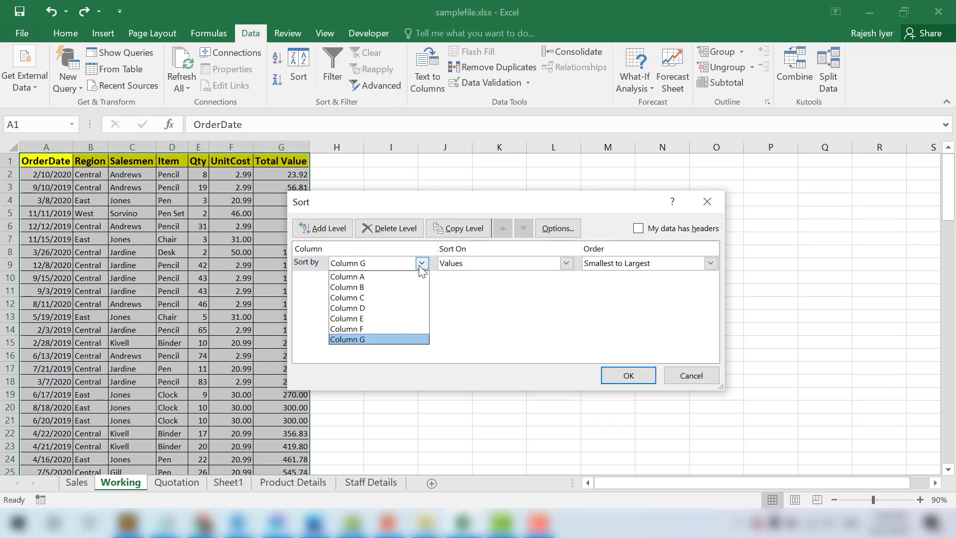
click(421, 263)
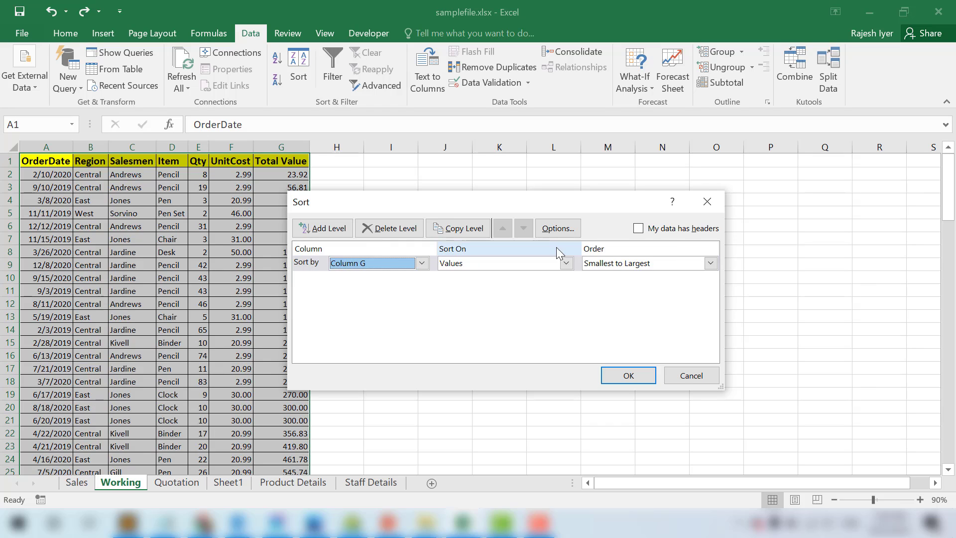
click(639, 230)
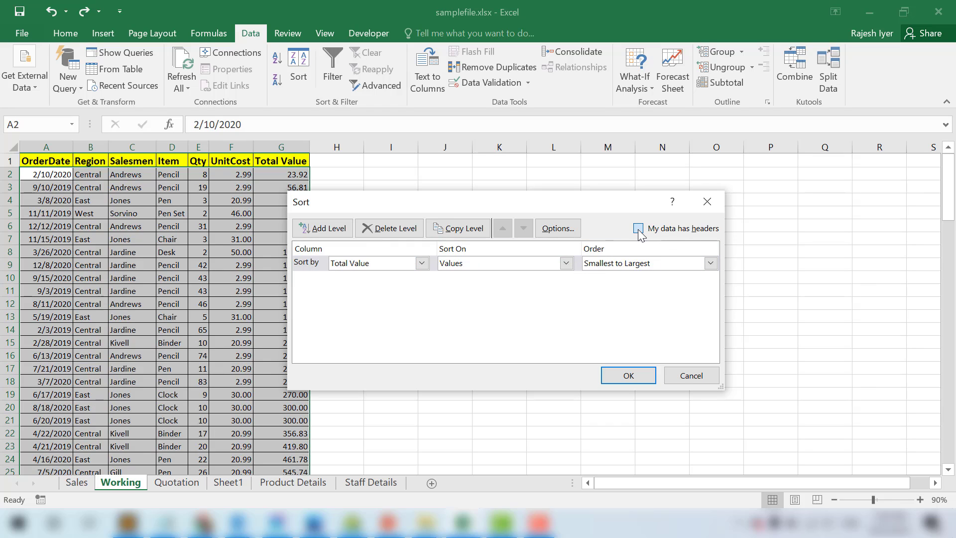
click(422, 263)
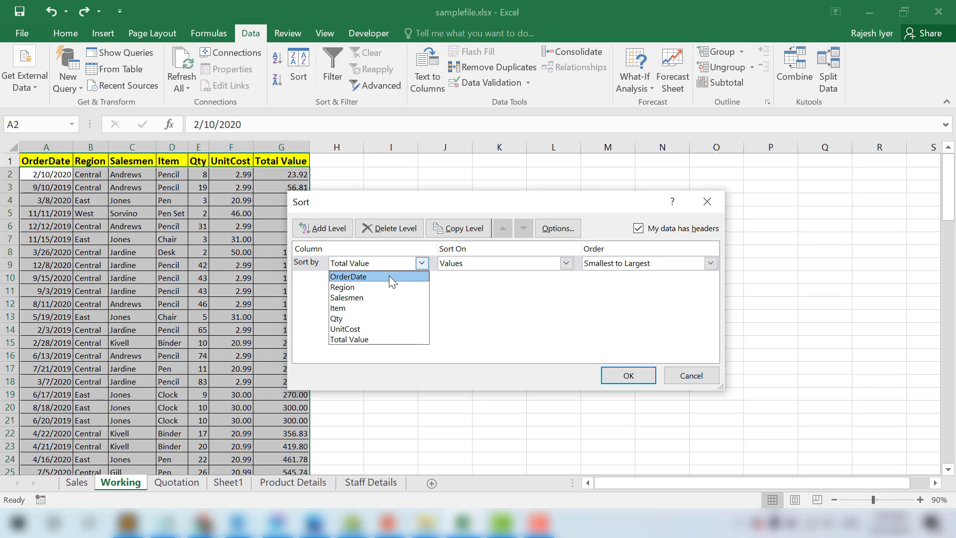
key(Escape)
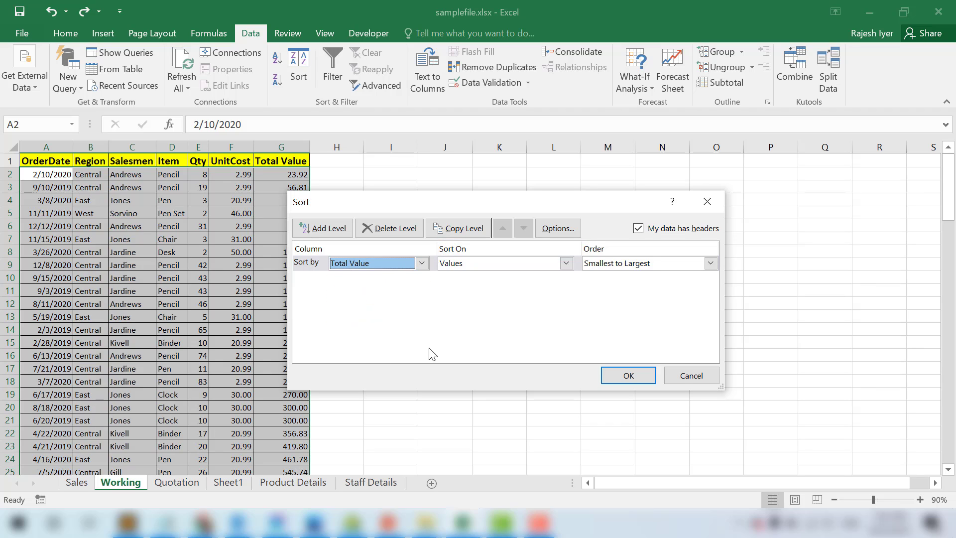
Step: Apply a two-level custom sort by values: Region from A to Z, with Salesmen from A to Z as the second level
click(423, 263)
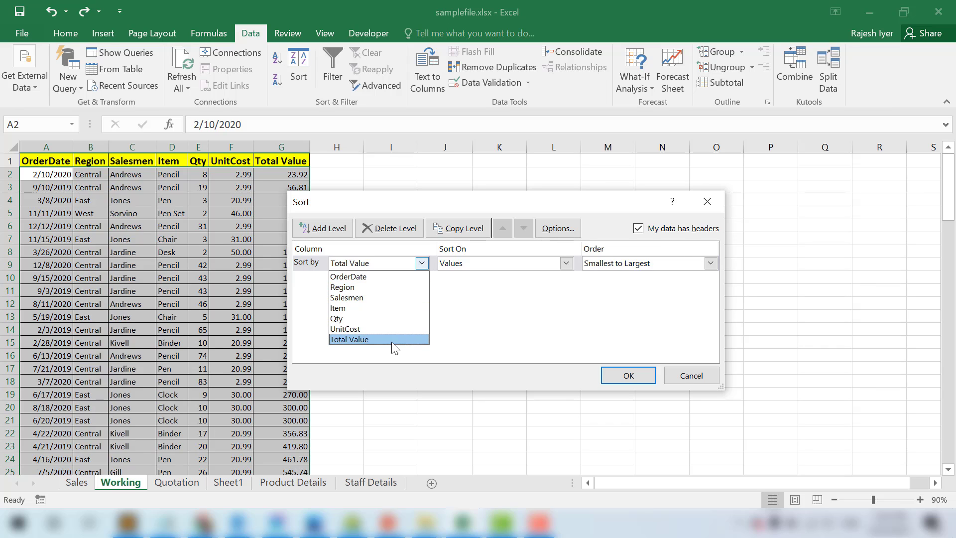
click(392, 287)
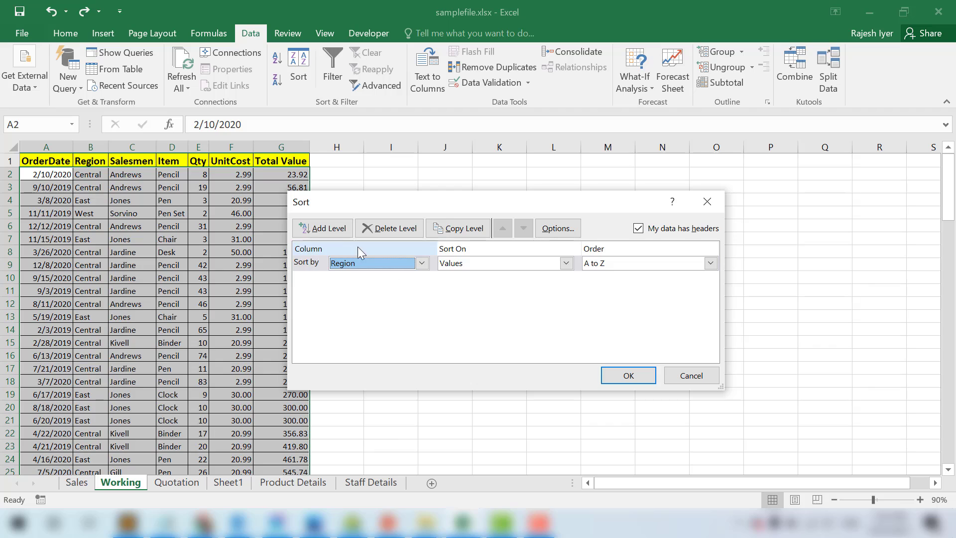
click(335, 234)
click(334, 232)
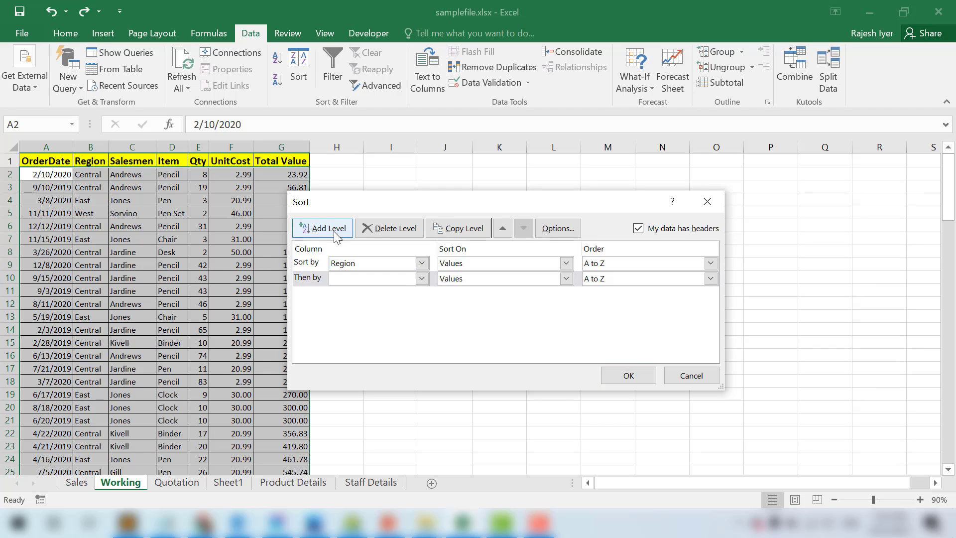
click(421, 278)
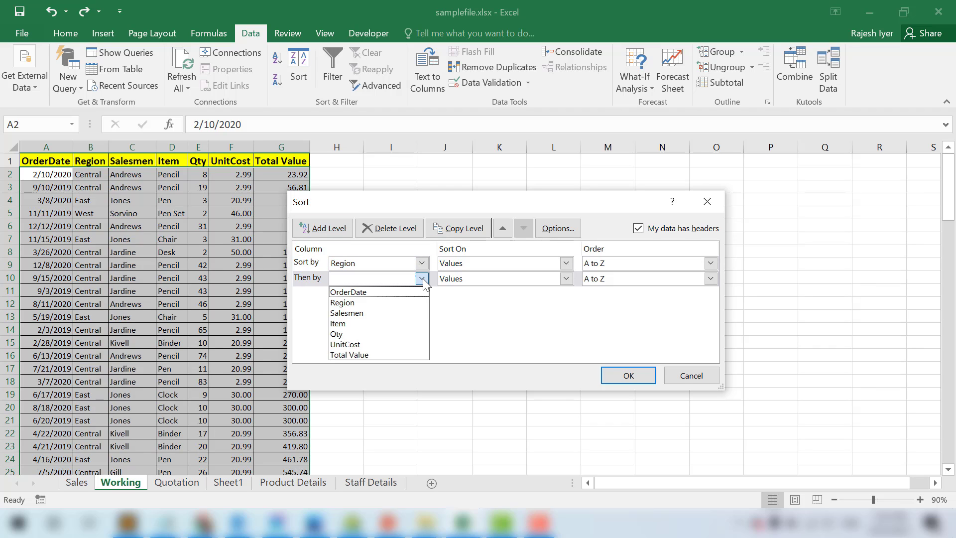
click(399, 312)
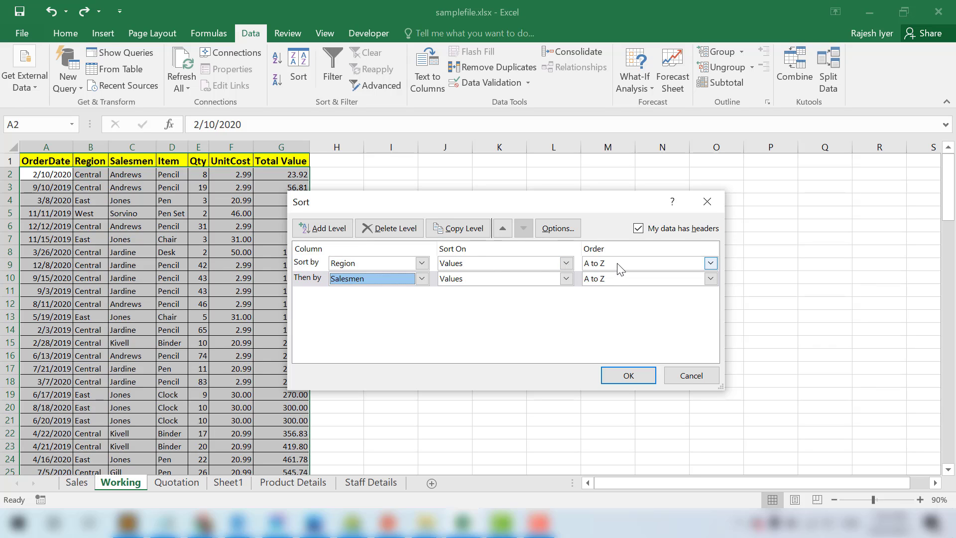
click(529, 283)
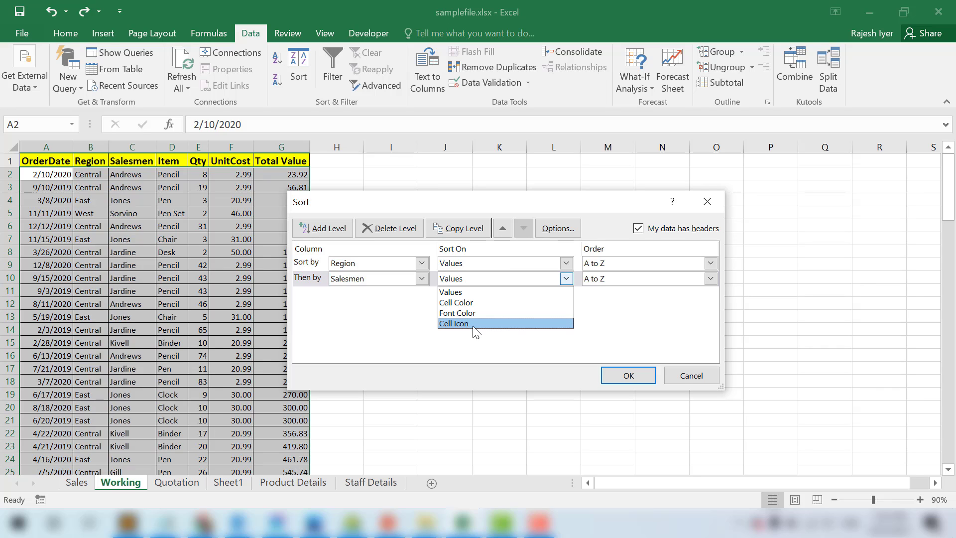
key(Escape)
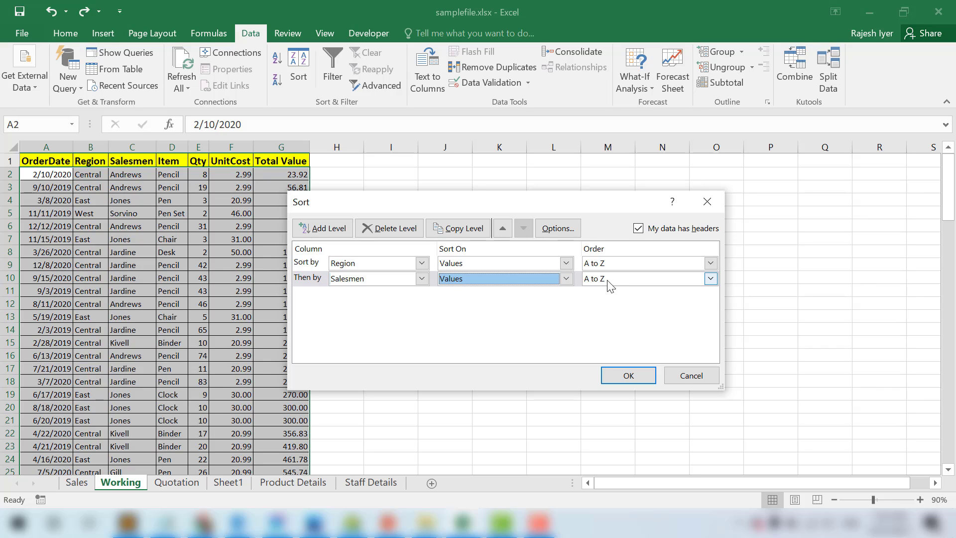
click(618, 379)
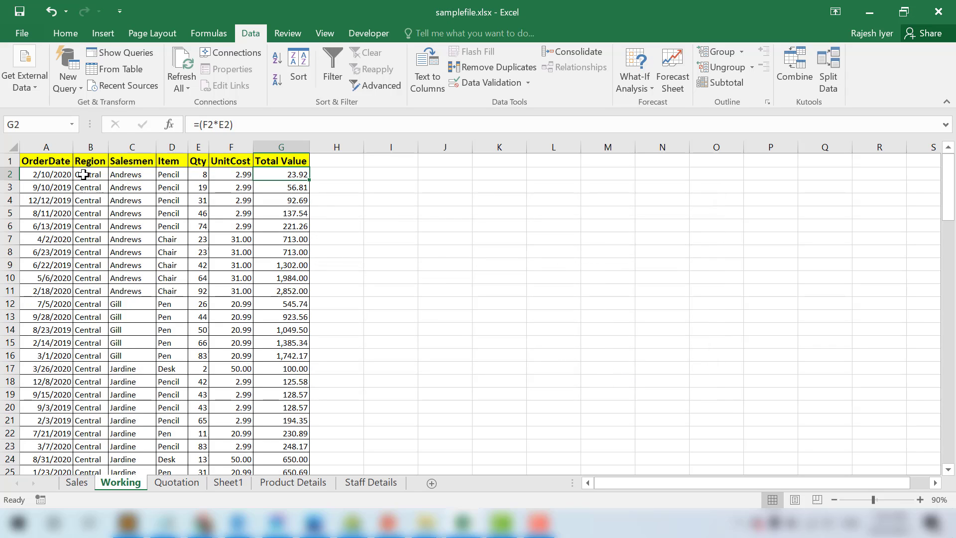
Step: Examine how the Region column is grouped from the first data row to the end of the table
drag(83, 174, 83, 306)
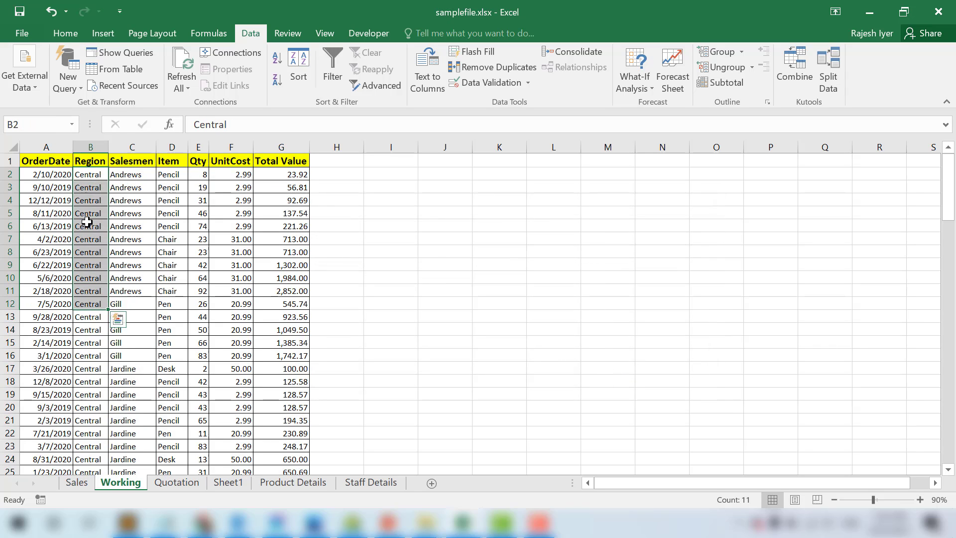
click(90, 175)
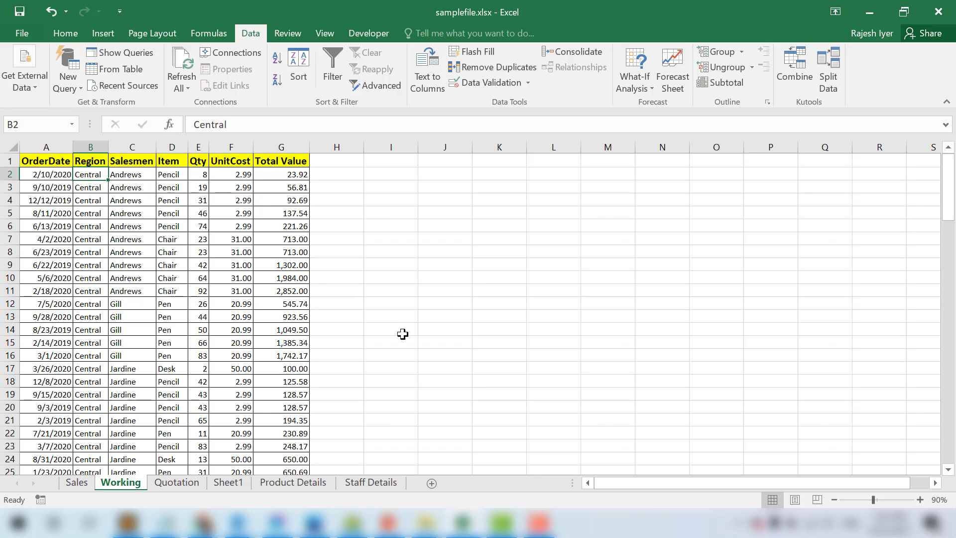
key(shift+Down)
key(shift+Down)
key(shift+Down)
key(shift+Down)
key(shift+Down)
key(shift+Down)
key(shift+Down)
key(shift+Down)
key(shift+Down)
key(shift+Down)
key(shift+Down)
key(shift+Down)
key(shift+Down)
key(shift+Down)
key(shift+Down)
key(shift+Down)
key(shift+Down)
key(shift+Down)
key(shift+Down)
key(shift+Down)
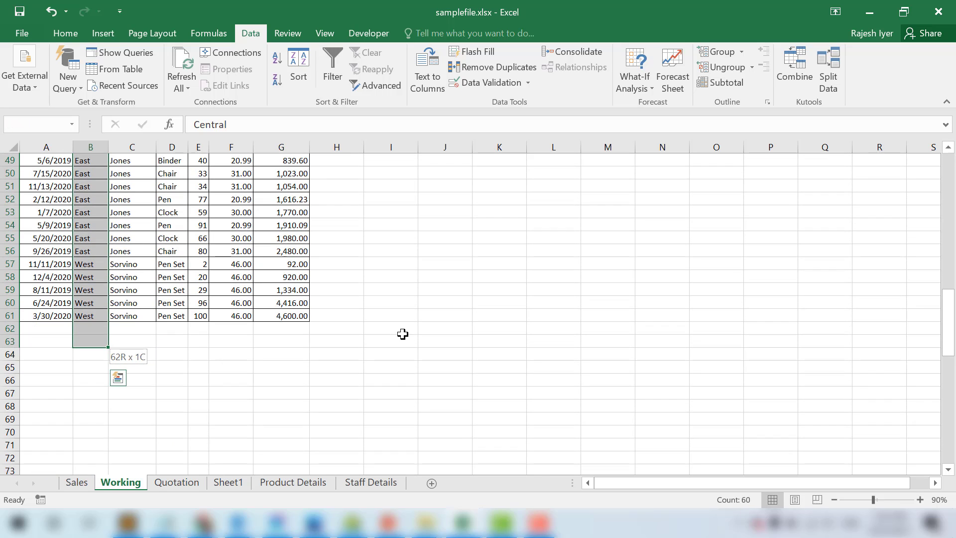
key(Up)
key(Down)
Step: Examine the order of the Salesmen entries within the Central region
key(Right)
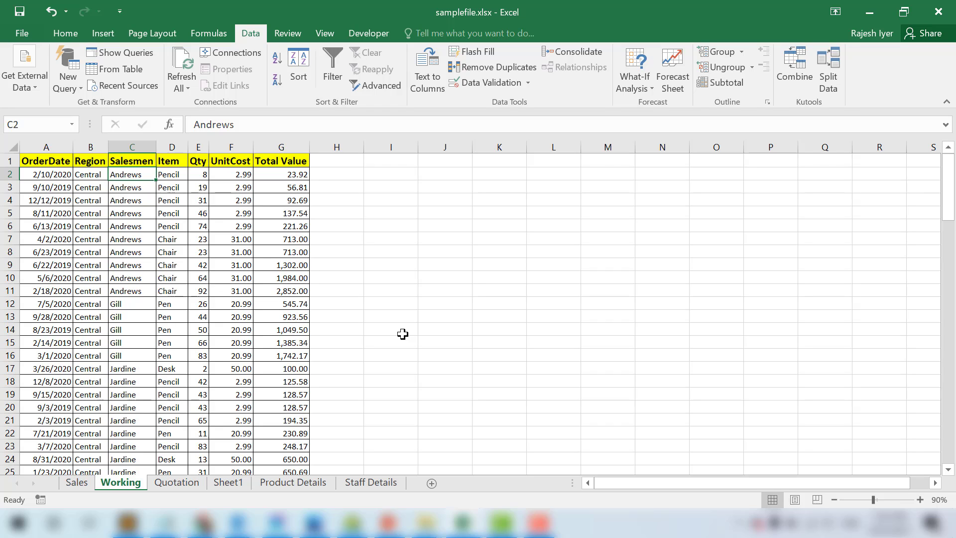
key(shift+Down)
key(shift+Down)
key(shift+Down)
key(shift+Down)
key(shift+Down)
key(shift+Down)
key(shift+Down)
key(shift+Down)
key(shift+Down)
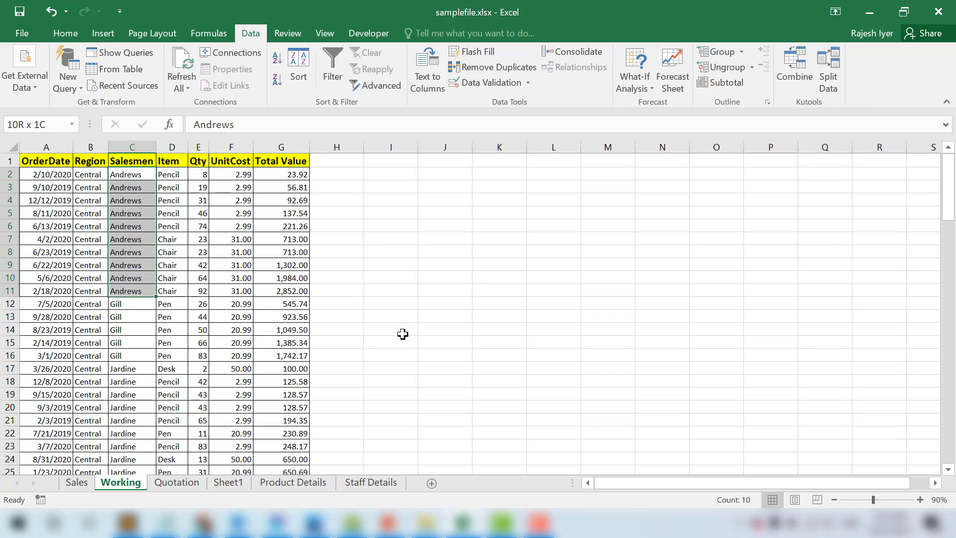
key(shift+Down)
key(shift+Up)
key(shift+Up)
key(shift+Up)
key(shift+Up)
key(shift+Up)
key(shift+Up)
key(shift+Up)
key(shift+Up)
key(shift+Up)
key(shift+Up)
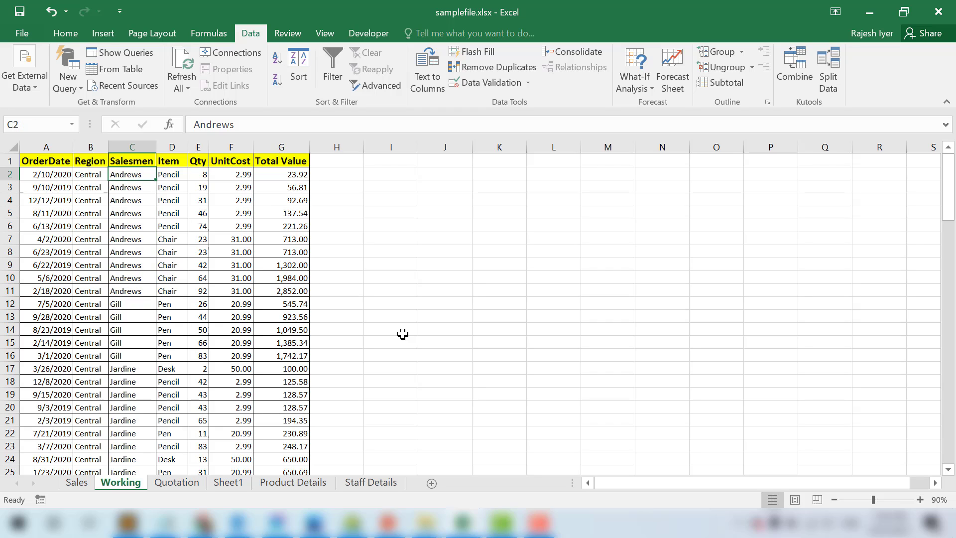
Step: Undo the two-level sort by Region and Salesmen
key(Left)
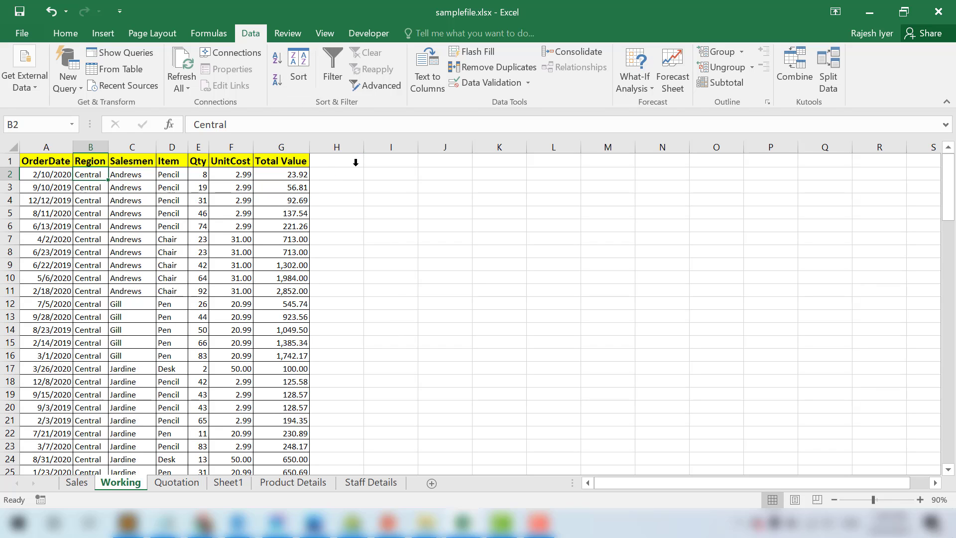
key(ctrl+z)
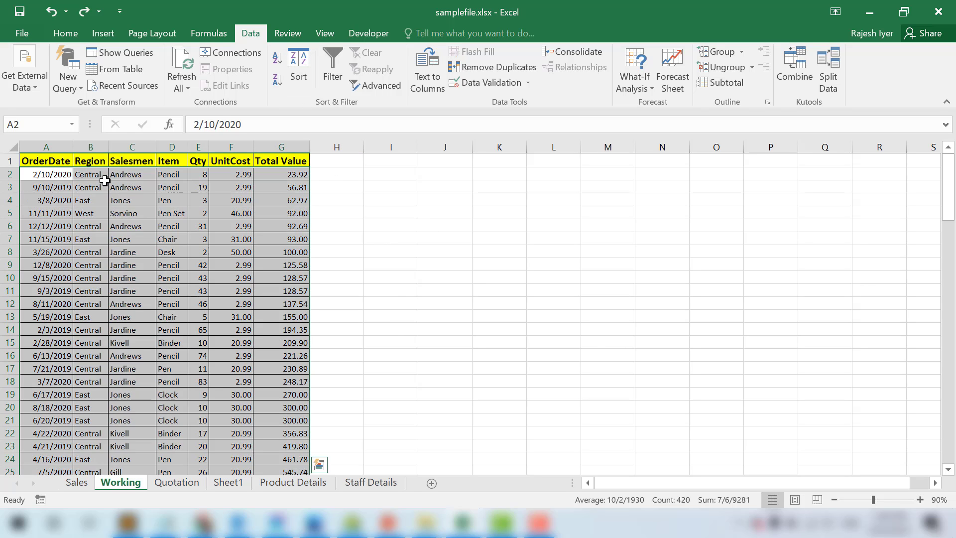
Step: Sort the table by Region from A to Z, and sort it again by Salesmen from A to Z
click(92, 174)
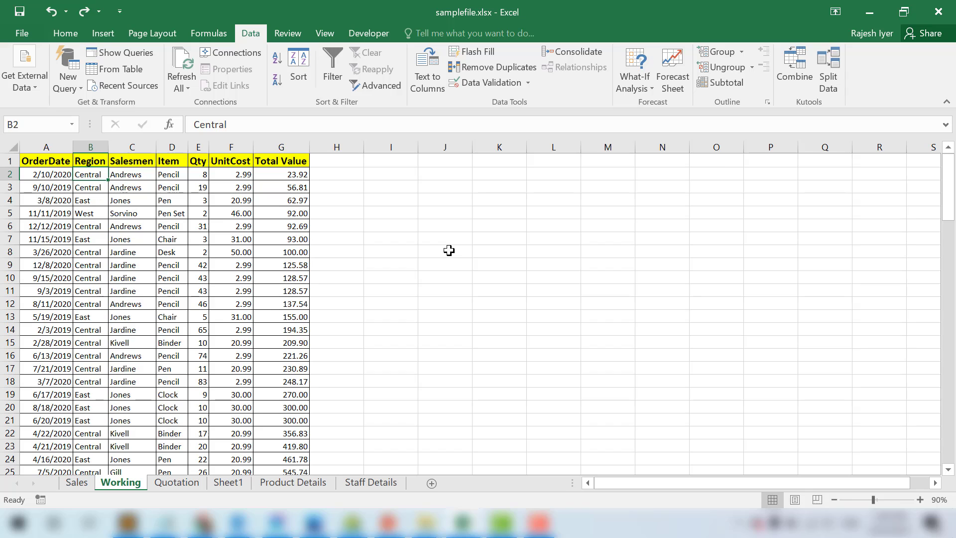
key(ctrl+y)
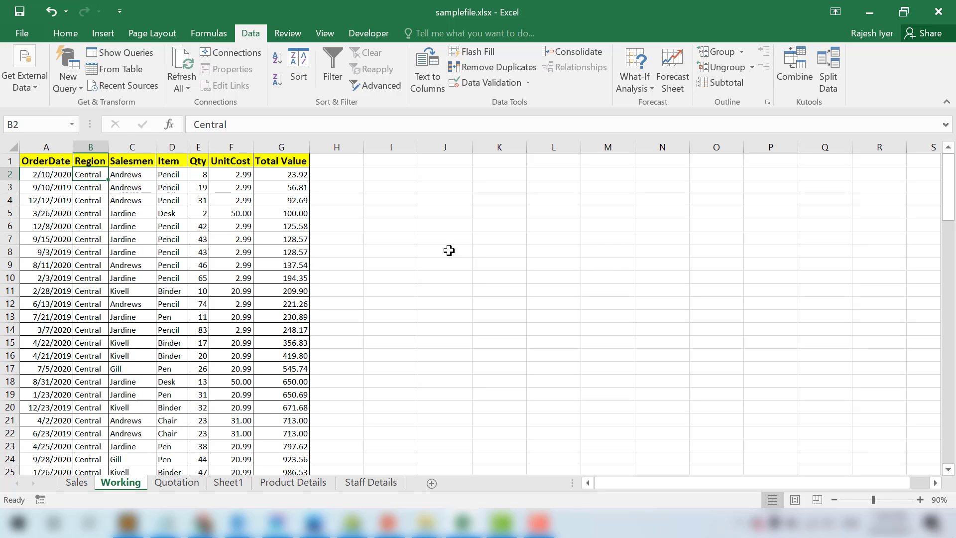
key(Right)
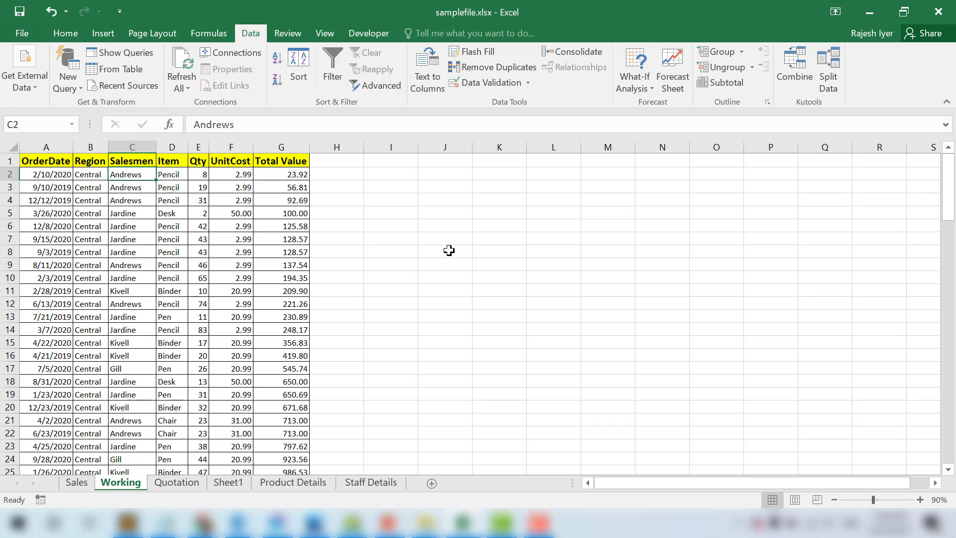
key(alt+a)
key(s)
key(a)
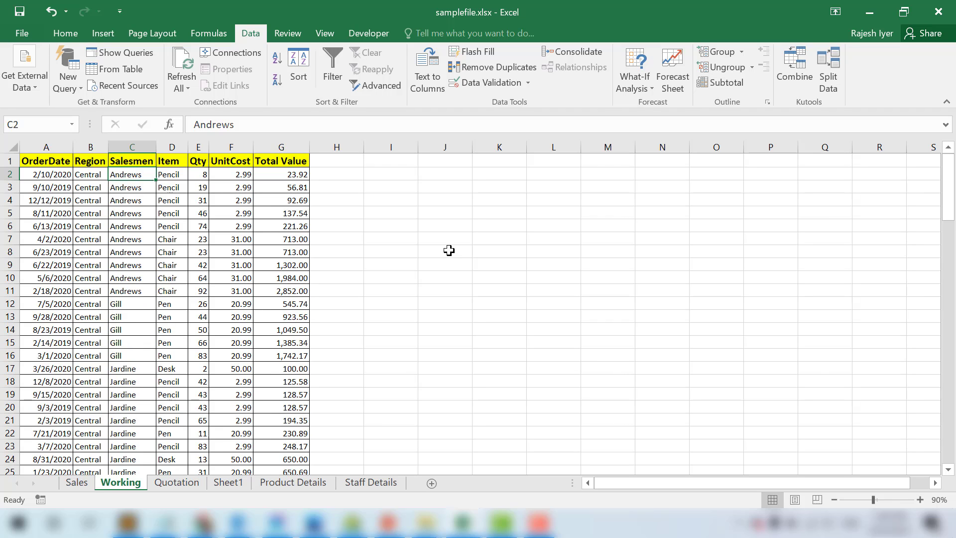
Step: Check the custom sort settings without applying them, and review the Region and Salesmen columns
click(299, 65)
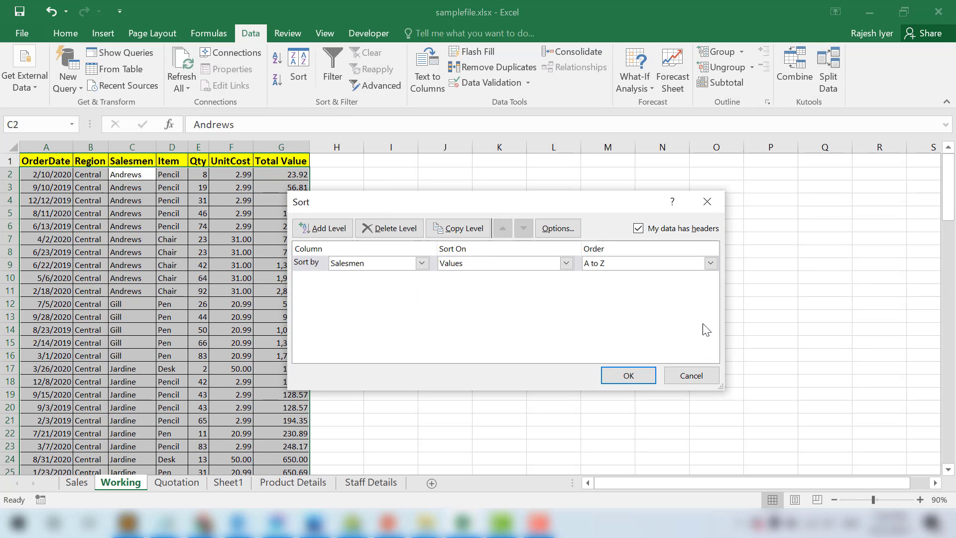
click(702, 372)
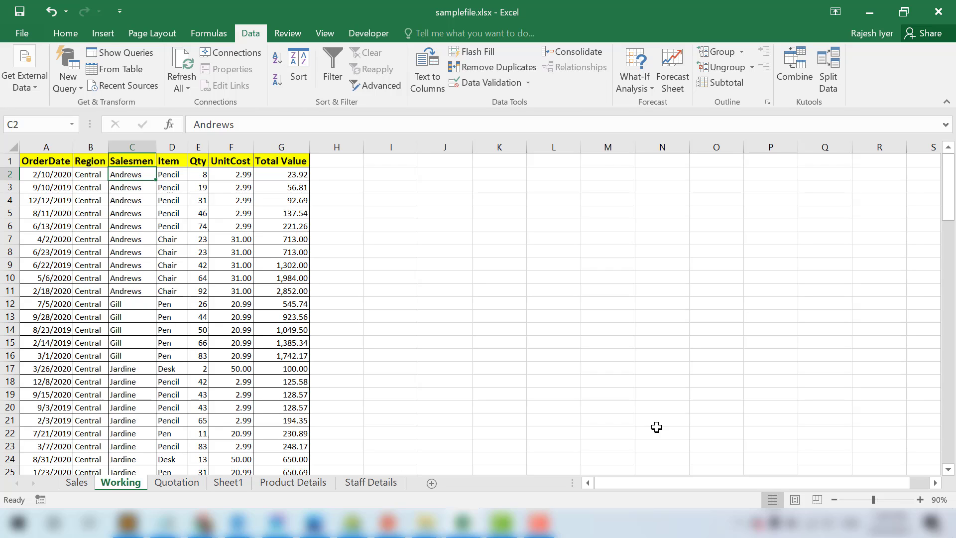
key(Left)
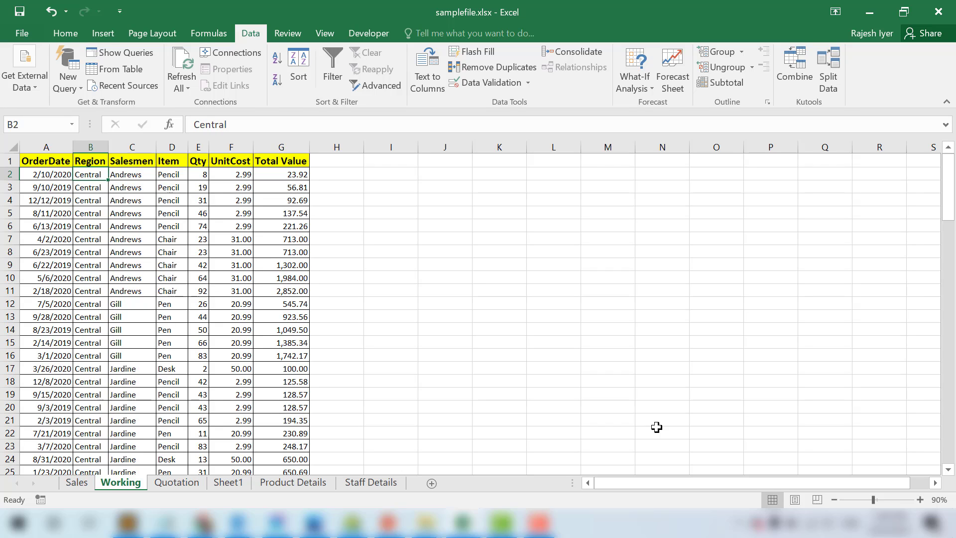
key(Down)
key(Up)
key(Up)
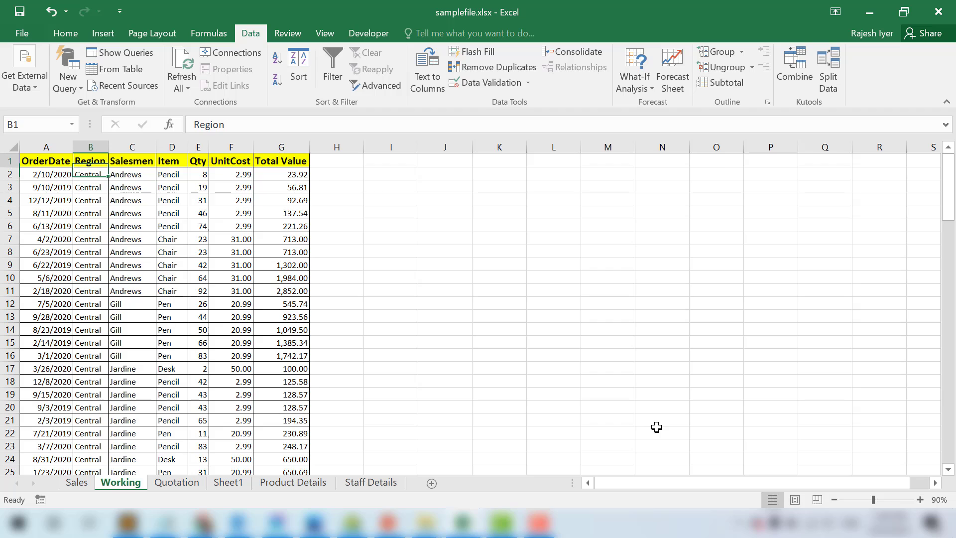
key(Down)
key(Right)
key(Up)
key(Down)
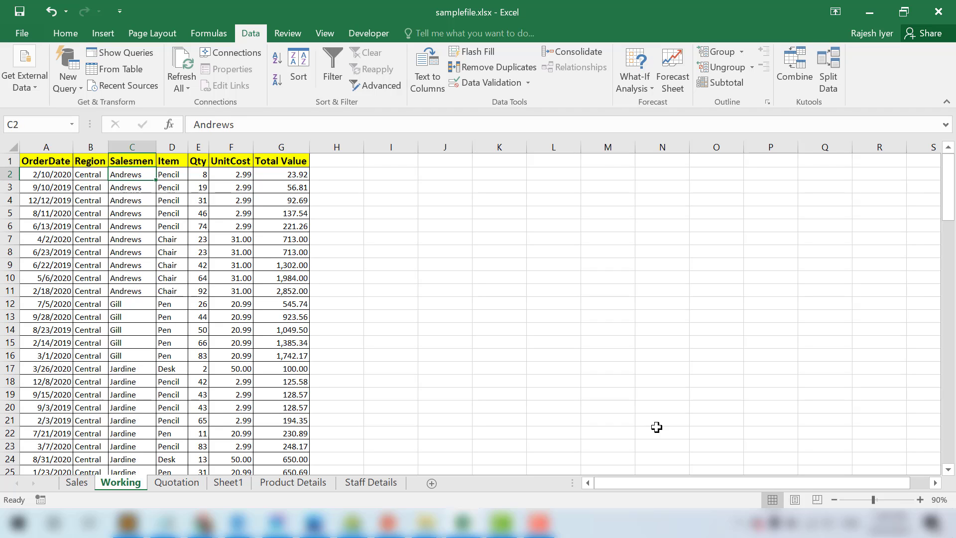
key(Left)
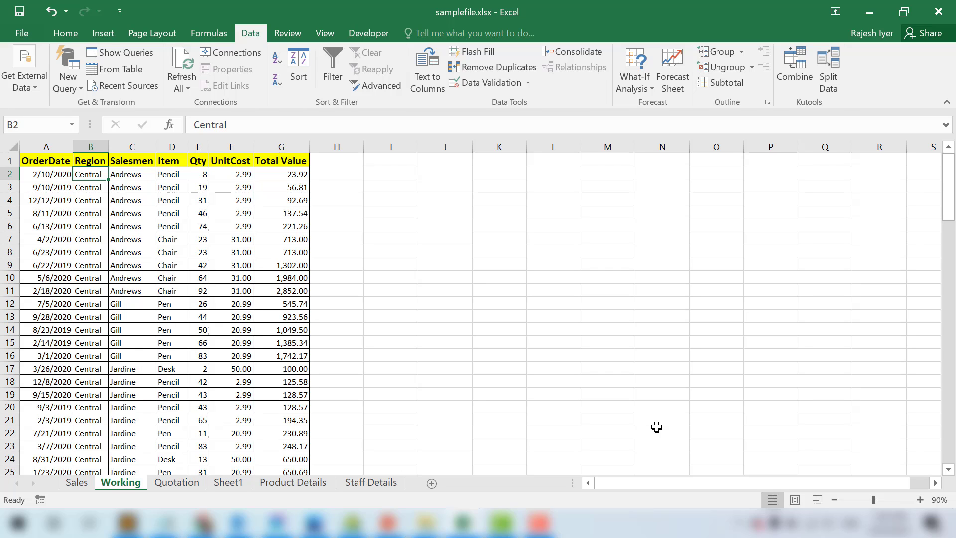
key(Right)
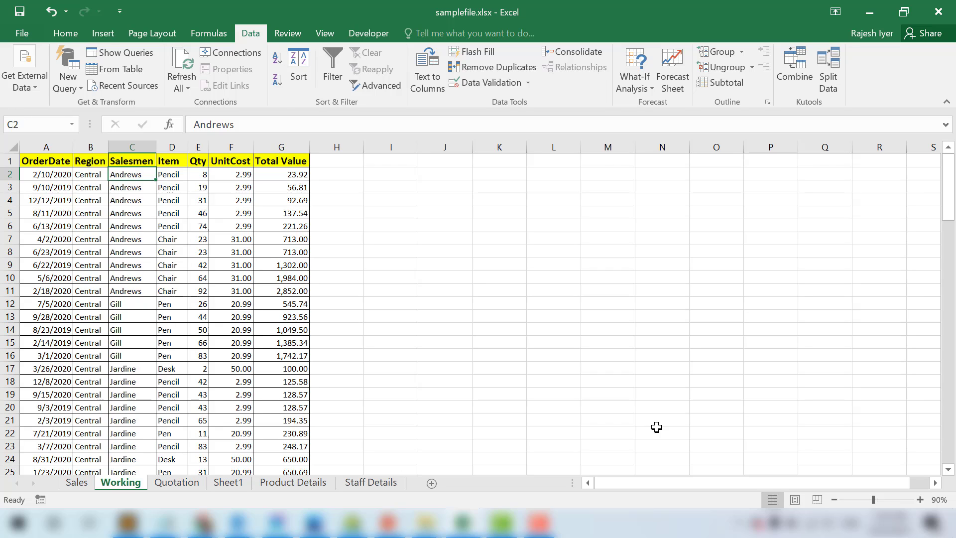
key(ctrl+z)
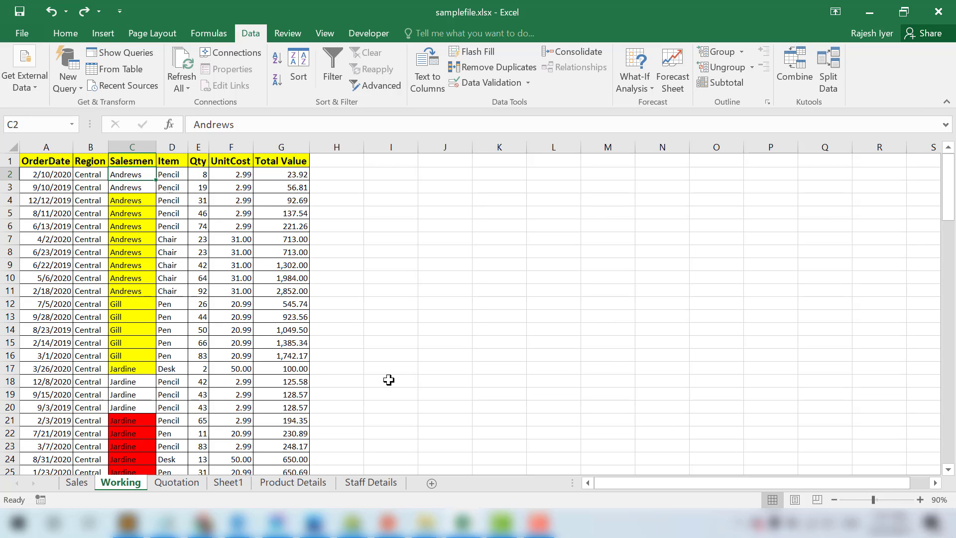
Step: Examine the yellow, red and unfilled cells in the Salesmen column
key(Down)
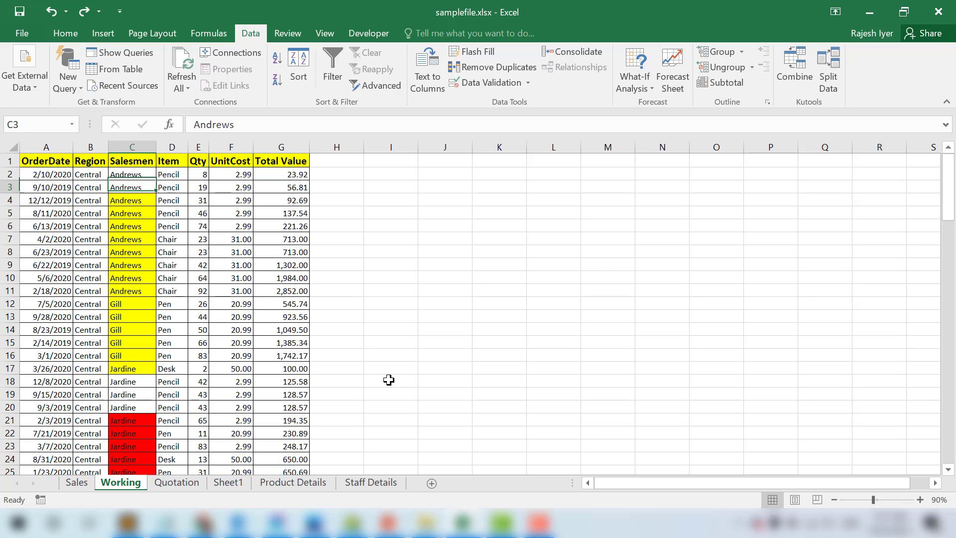
key(Down)
key(shift+Down)
key(shift+Down)
key(shift+Down)
key(shift+Down)
key(shift+Down)
key(shift+Down)
key(shift+Down)
key(shift+Down)
key(shift+Down)
key(shift+Down)
key(shift+Down)
key(shift+Down)
key(shift+Down)
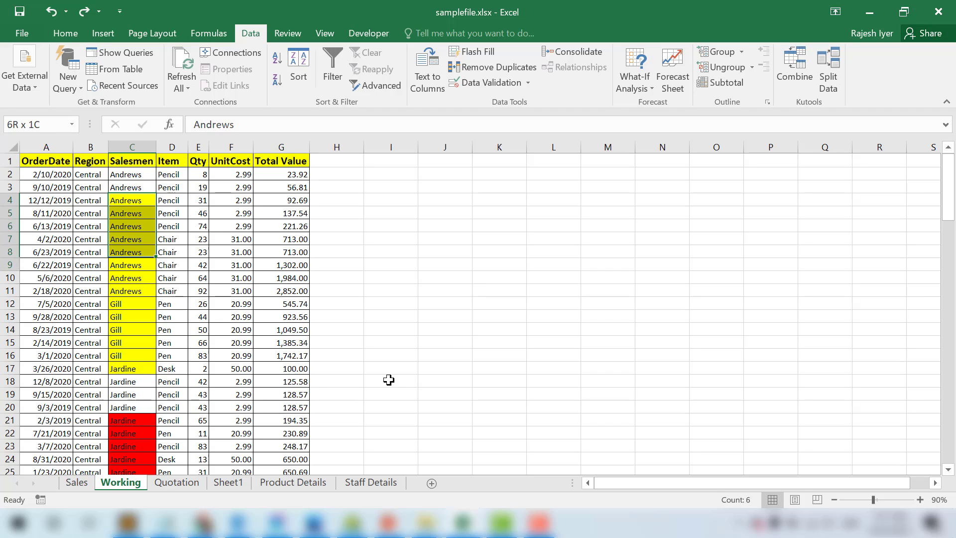
key(Down)
key(Down)
key(Down)
key(Down)
key(Down)
key(Down)
key(Down)
key(Down)
key(Down)
key(Down)
key(Down)
key(Down)
key(Down)
key(Down)
key(Down)
key(Down)
key(Down)
key(Down)
key(Down)
key(Down)
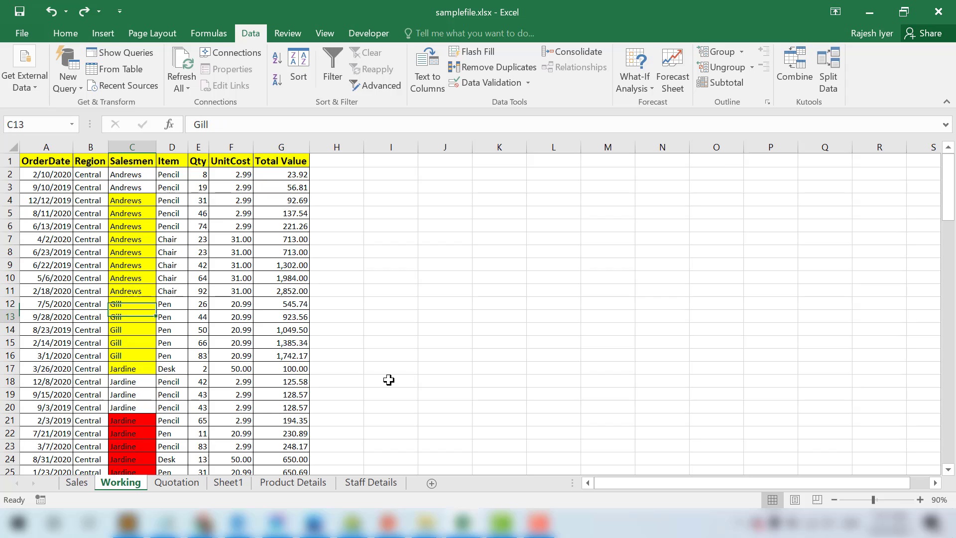
key(Up)
key(Up)
key(Up)
key(Up)
key(Up)
key(Up)
key(Up)
key(Up)
key(Up)
key(Up)
key(Up)
key(Up)
key(Up)
key(Up)
key(Up)
key(Up)
key(Up)
key(Up)
key(Up)
key(Up)
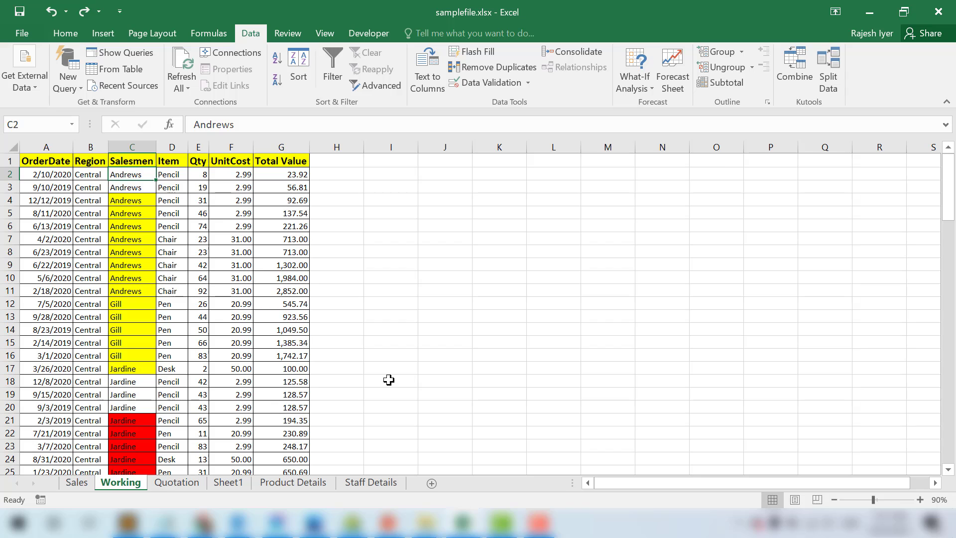
Step: Set the custom sort's first level to Salesmen by cell color, with red on top
key(alt+a)
key(s)
key(s)
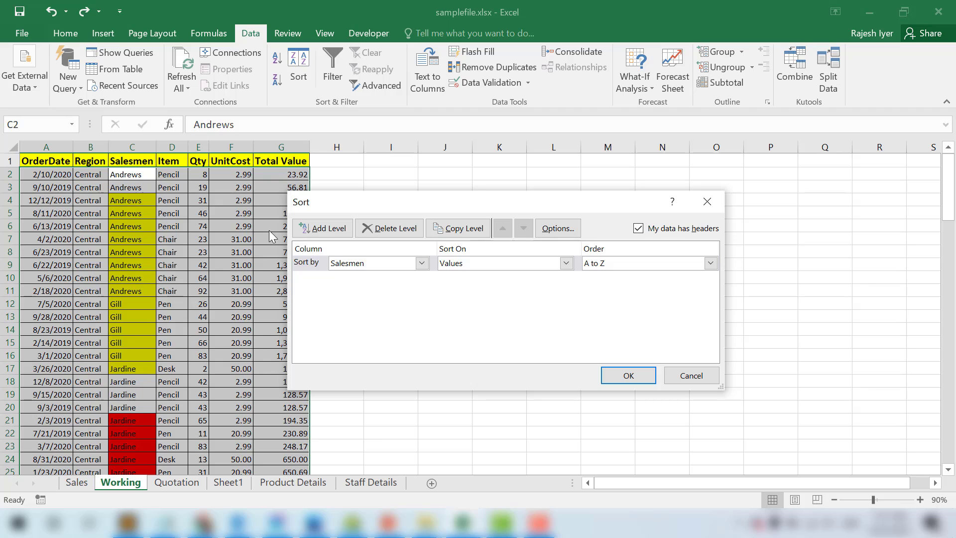
click(497, 262)
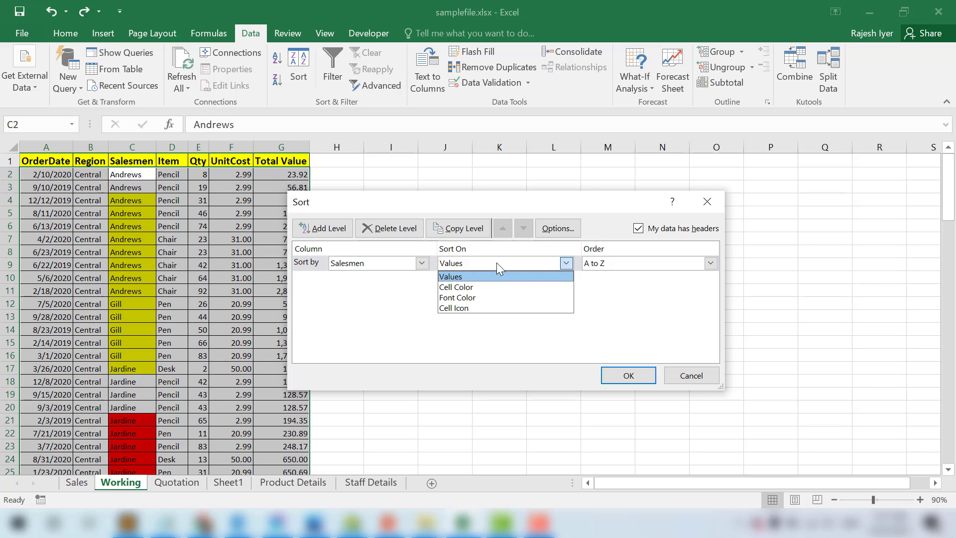
click(494, 287)
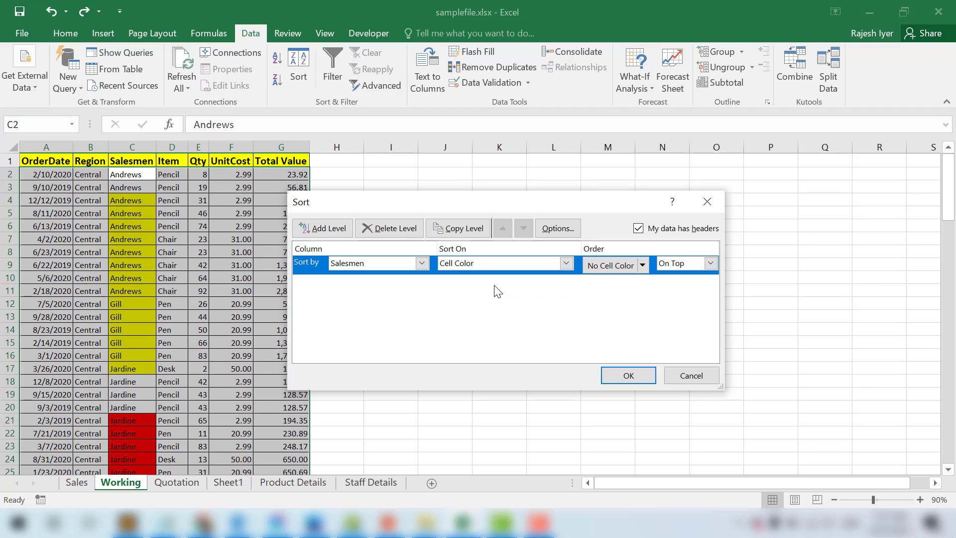
click(642, 265)
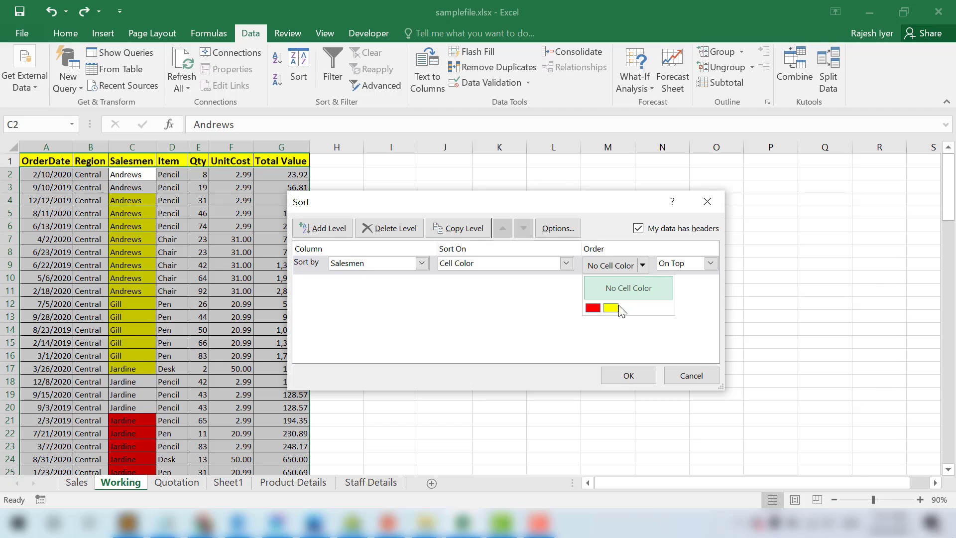
click(592, 309)
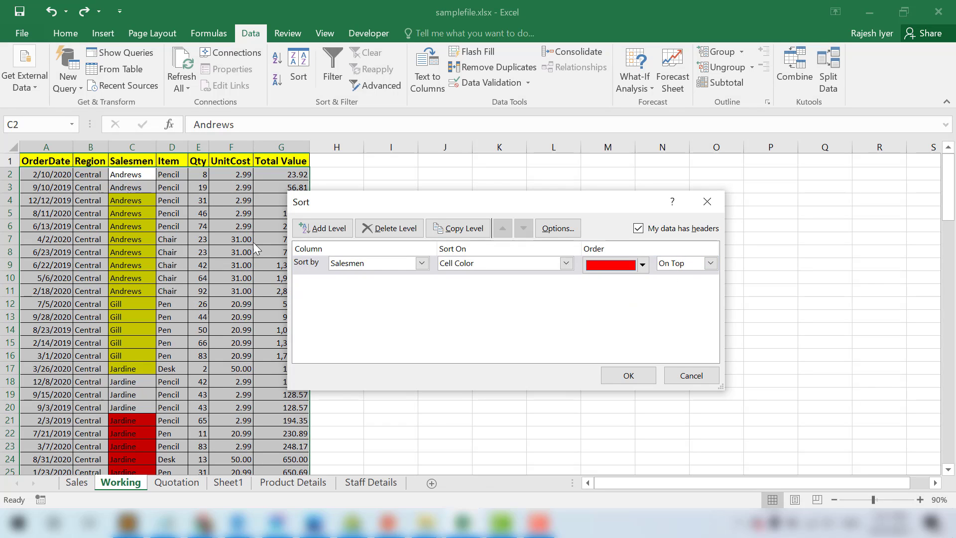
Step: Add a second sort level for Salesmen by cell color with yellow on top, and apply the sort
click(324, 229)
click(422, 282)
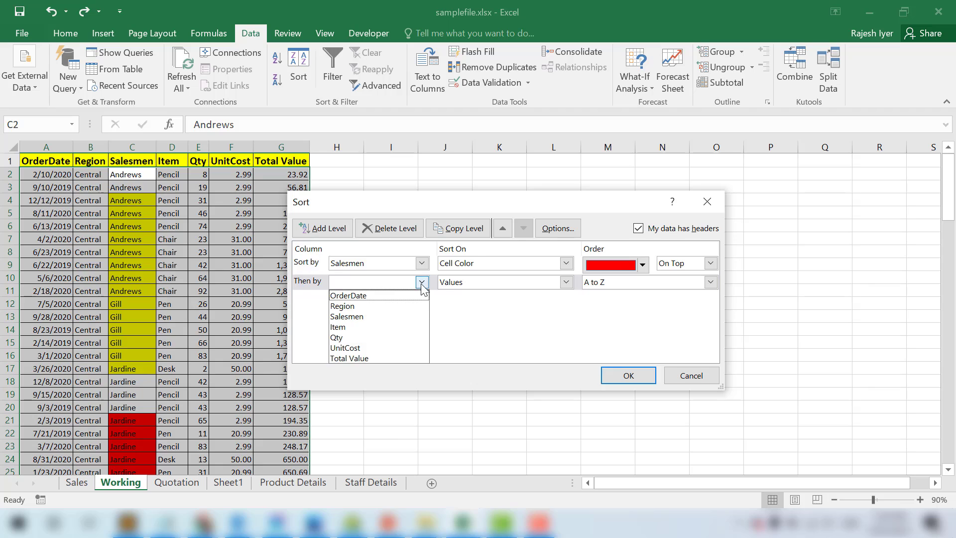
click(395, 316)
click(565, 282)
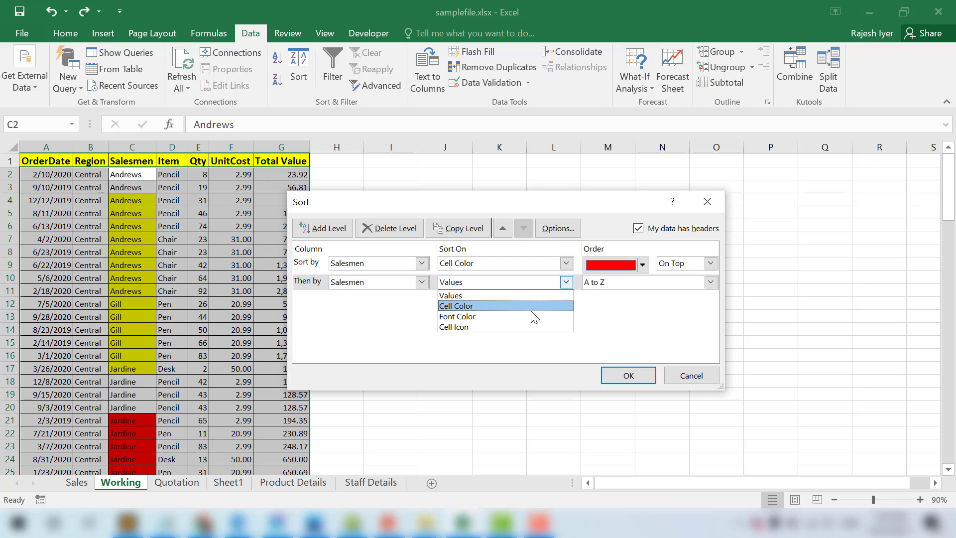
click(532, 307)
click(642, 284)
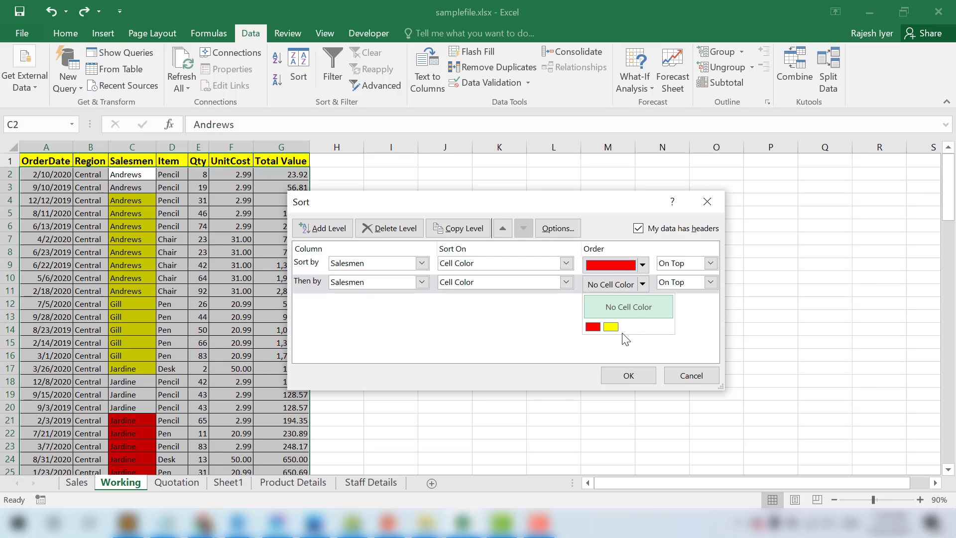
click(611, 327)
click(629, 376)
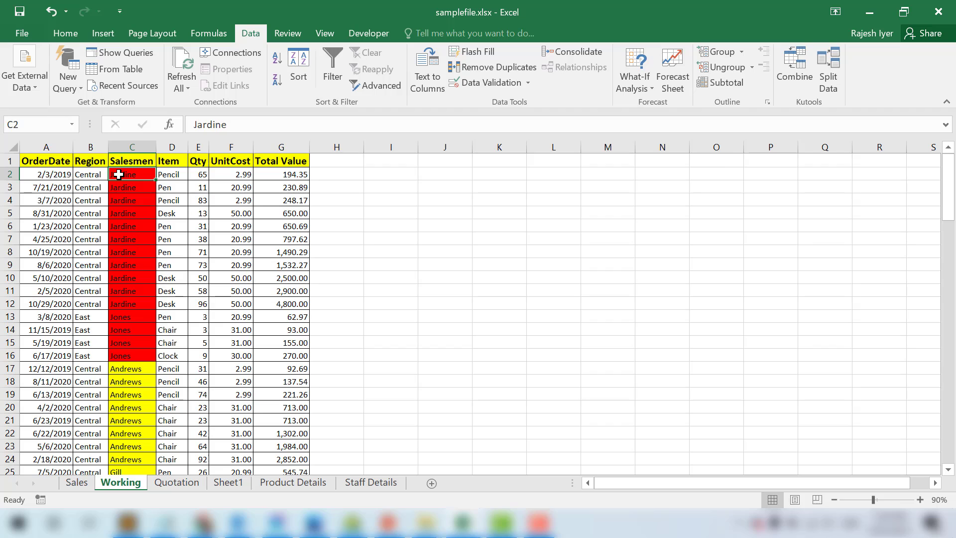
Step: Review the order of the red, yellow and unfilled cells in the Salesmen column
drag(119, 174, 135, 362)
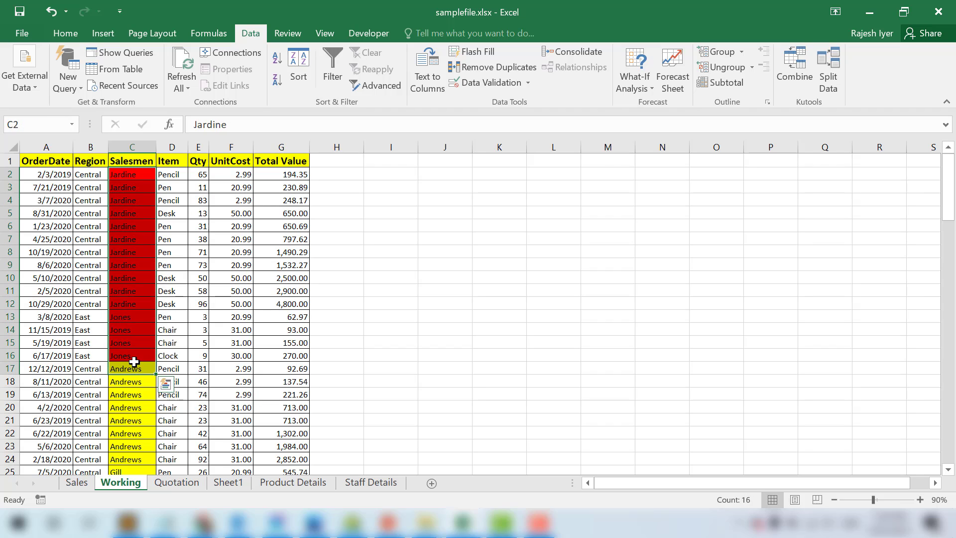
scroll(134, 361, down, 5)
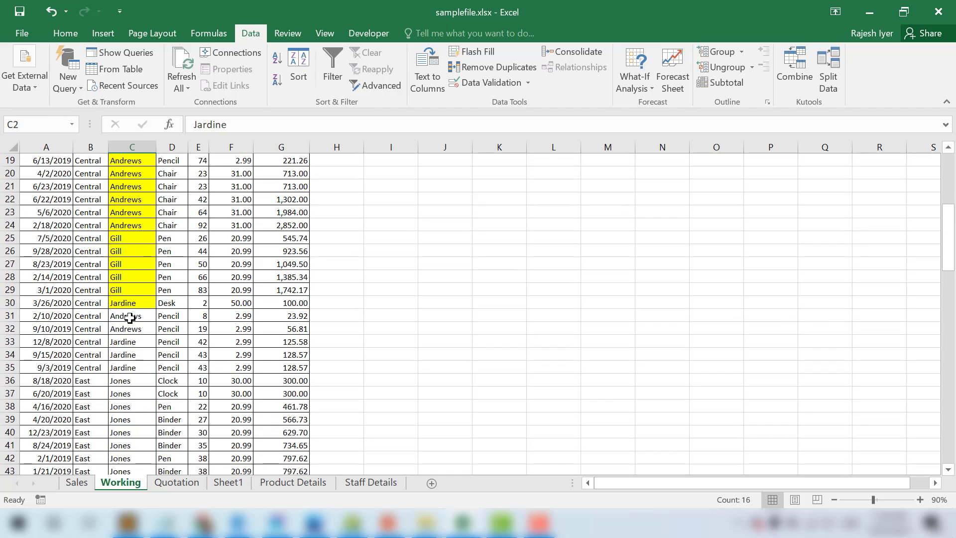
drag(130, 318, 130, 446)
click(128, 393)
scroll(128, 394, up, 9)
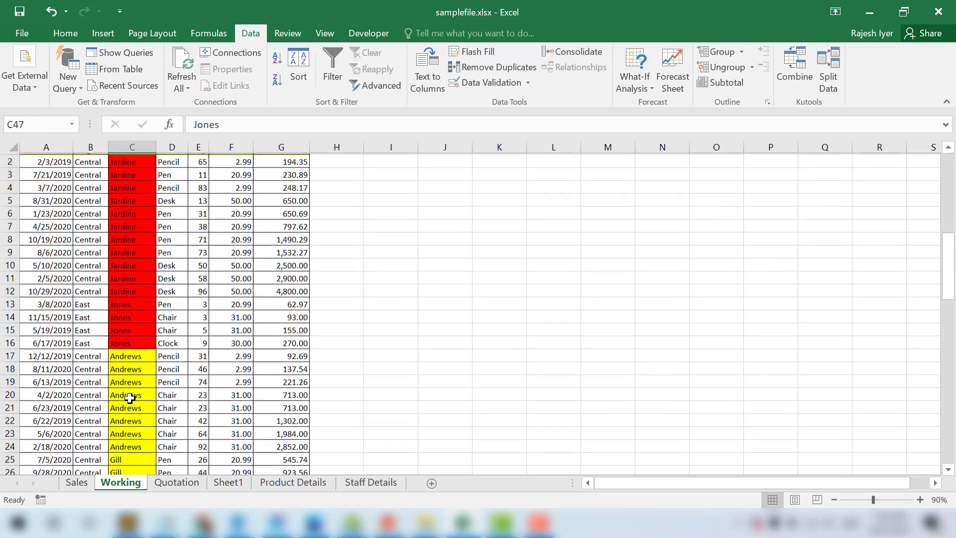
click(129, 161)
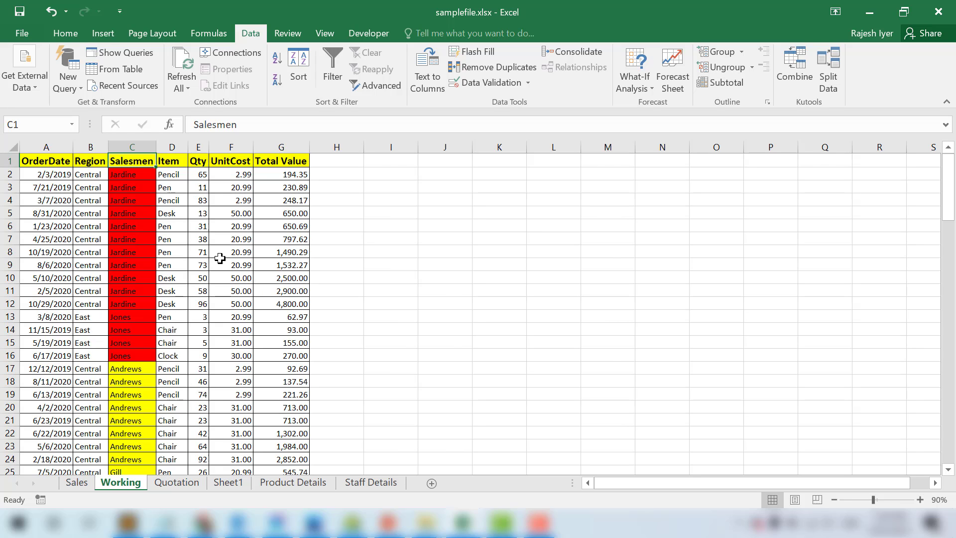
key(Down)
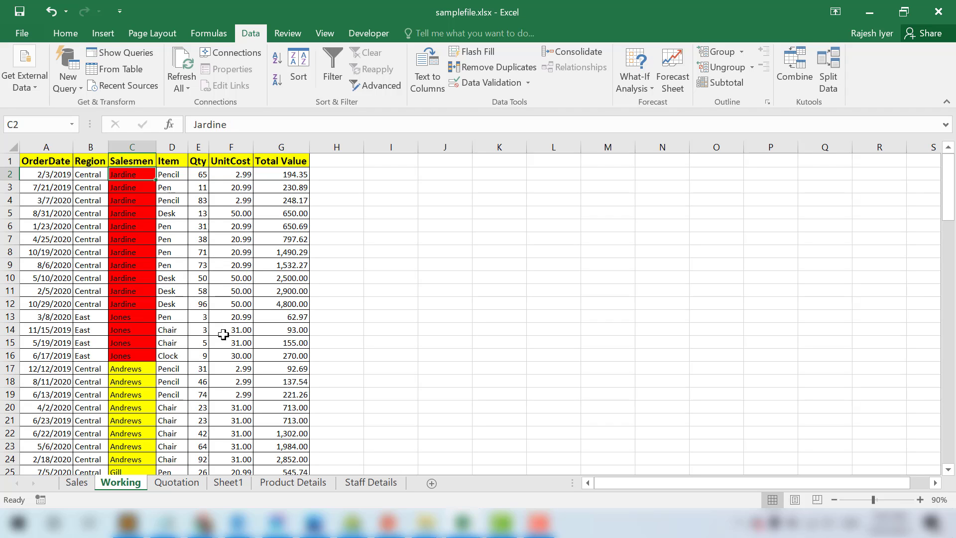
Step: Undo the cell color sort and the red and yellow fills in the Salesmen column
key(ctrl+z)
key(ctrl+z)
key(ctrl+z)
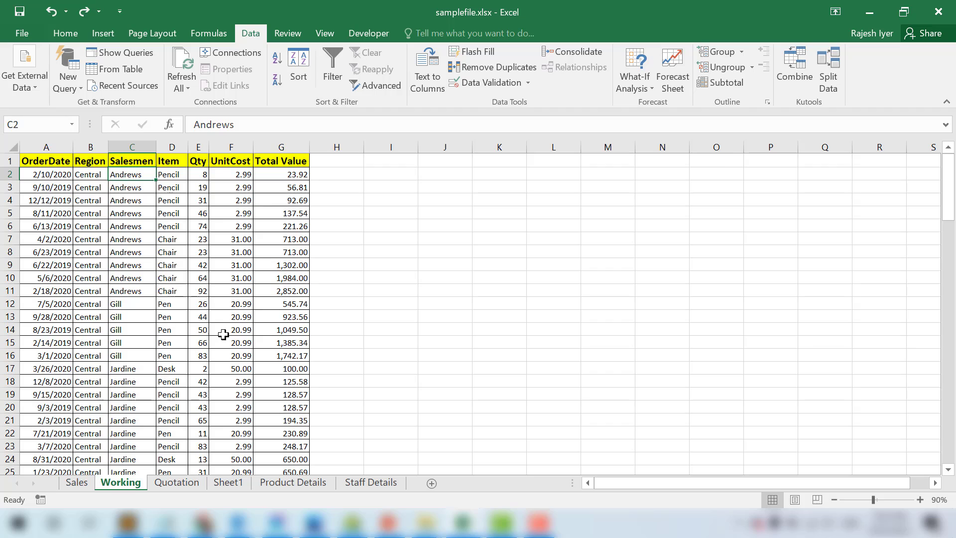
Step: Toggle the filter for all columns of the sales table on and off, leaving it off
key(alt+d)
key(f)
key(f)
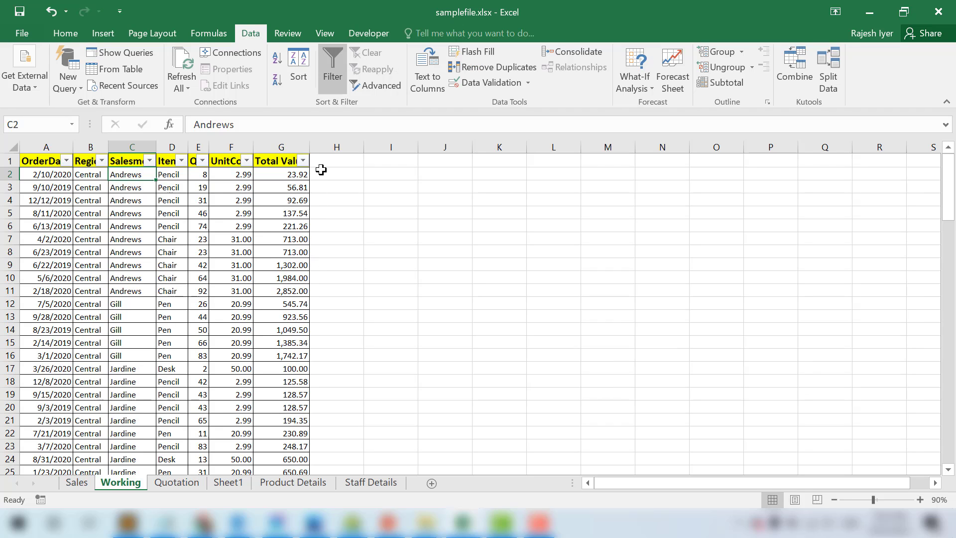
click(333, 77)
click(332, 77)
click(333, 76)
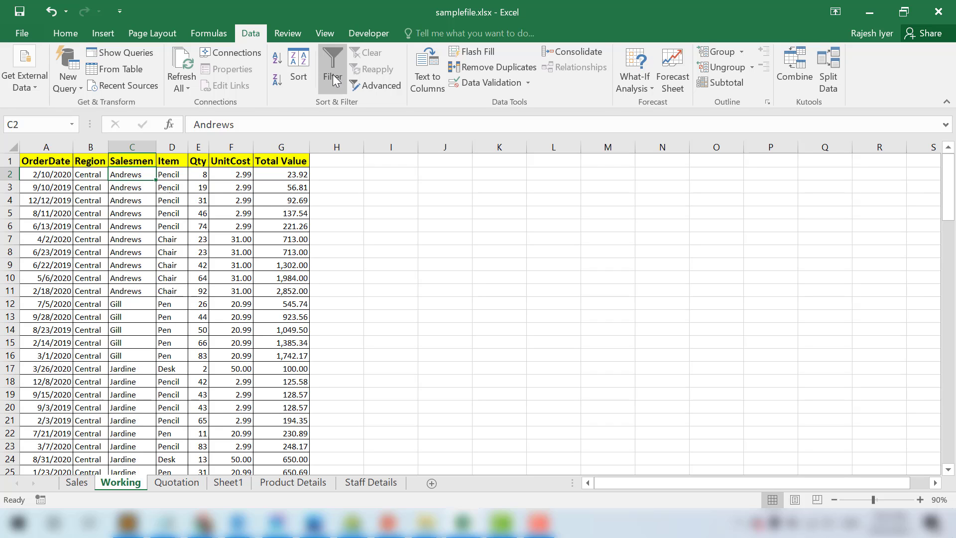
Step: Apply a filter to the Salesmen column only
key(ctrl+shift+Down)
key(alt+d)
key(f)
key(f)
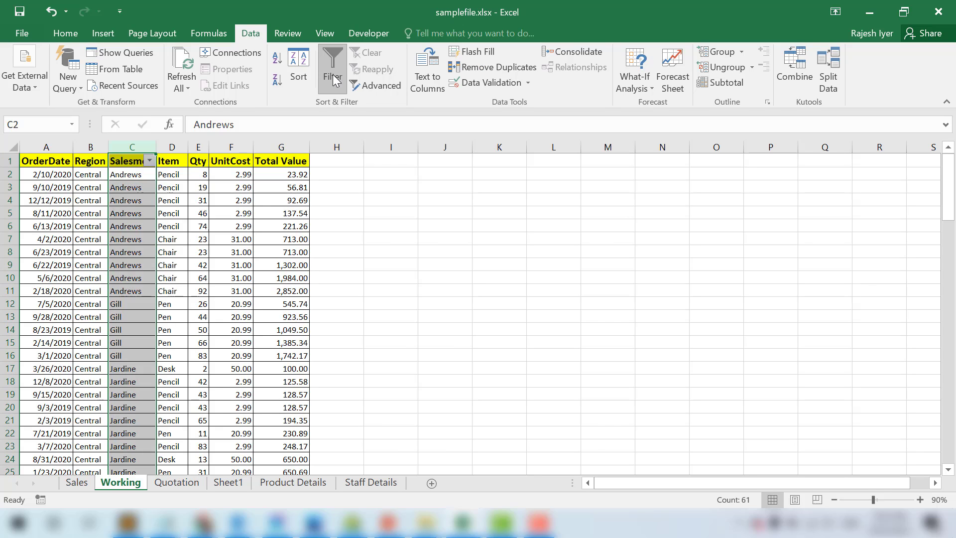
key(Right)
key(Left)
key(Up)
Step: Filter the Salesmen column to show only the records of the first listed salesman
key(alt+Down)
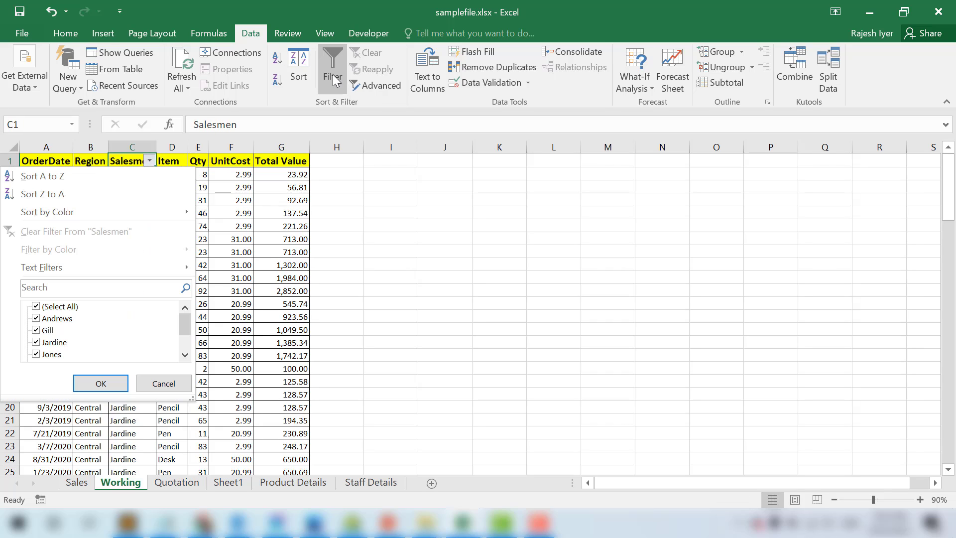
key(Down)
key(Down)
key(Down)
key(Down)
key(Down)
key(Down)
key(space)
key(Down)
key(space)
key(Return)
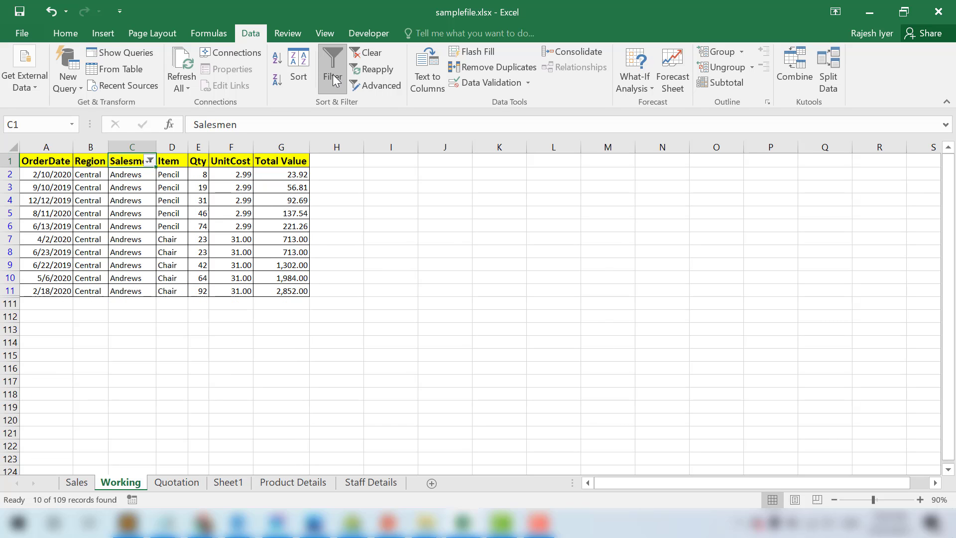
Step: Examine the filtered records and their row numbers below the Salesmen header
key(Down)
key(Down)
key(Down)
key(Up)
key(Up)
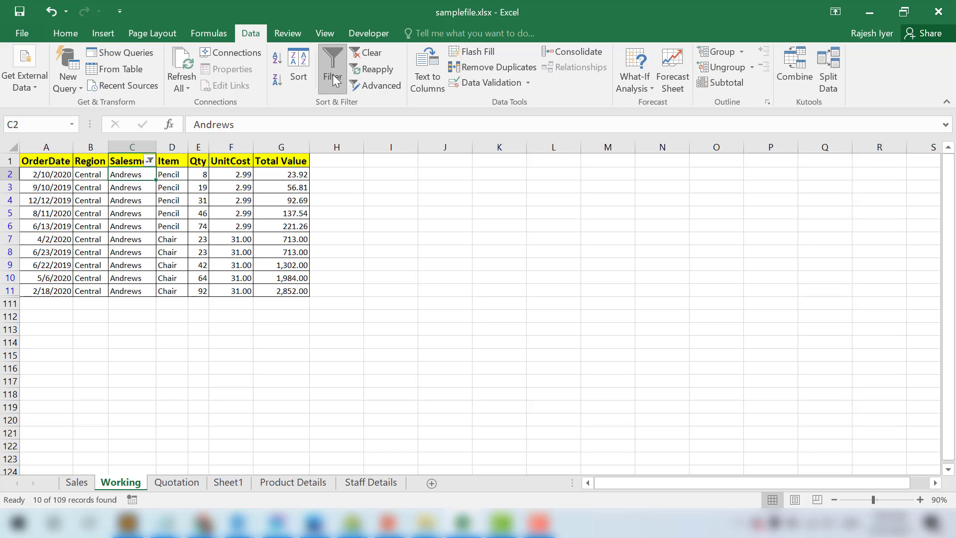
key(ctrl+shift+Down)
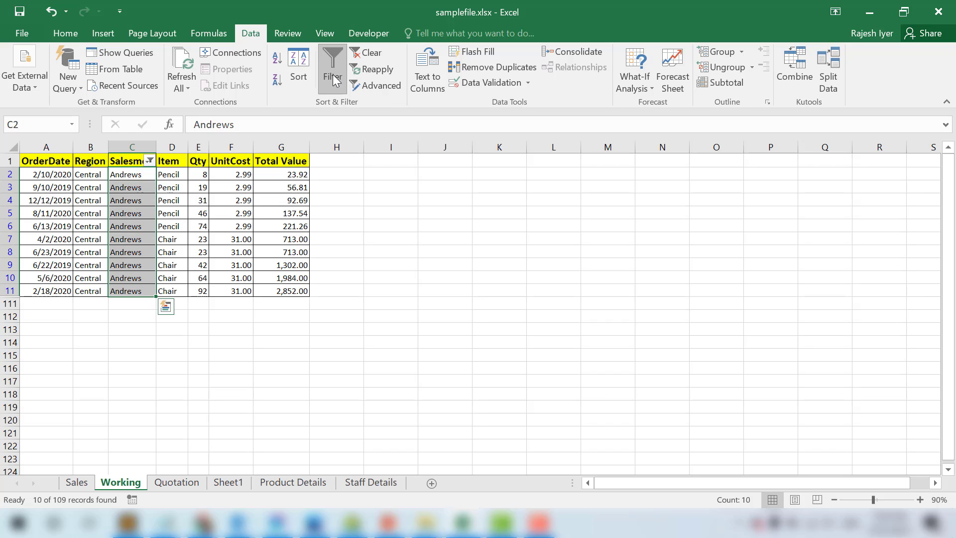
key(Up)
key(Down)
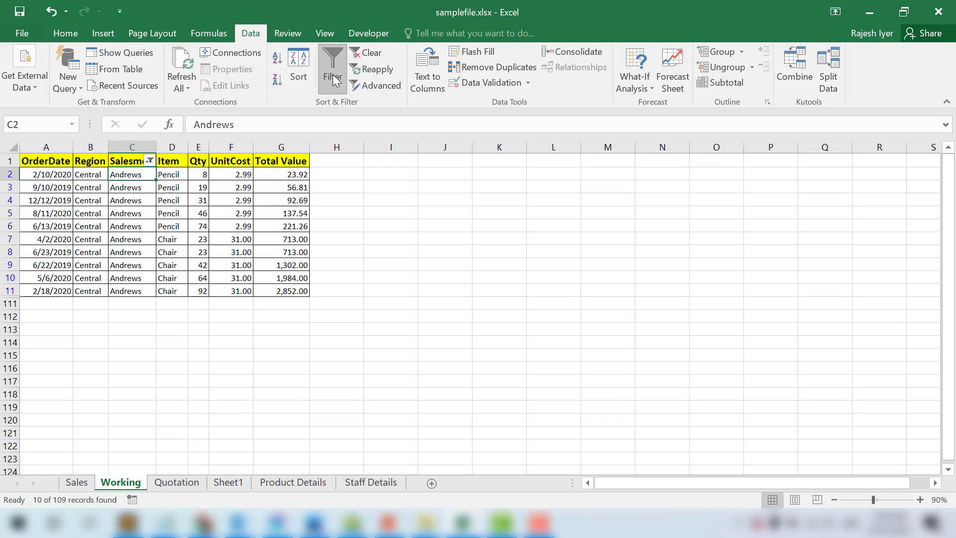
key(Right)
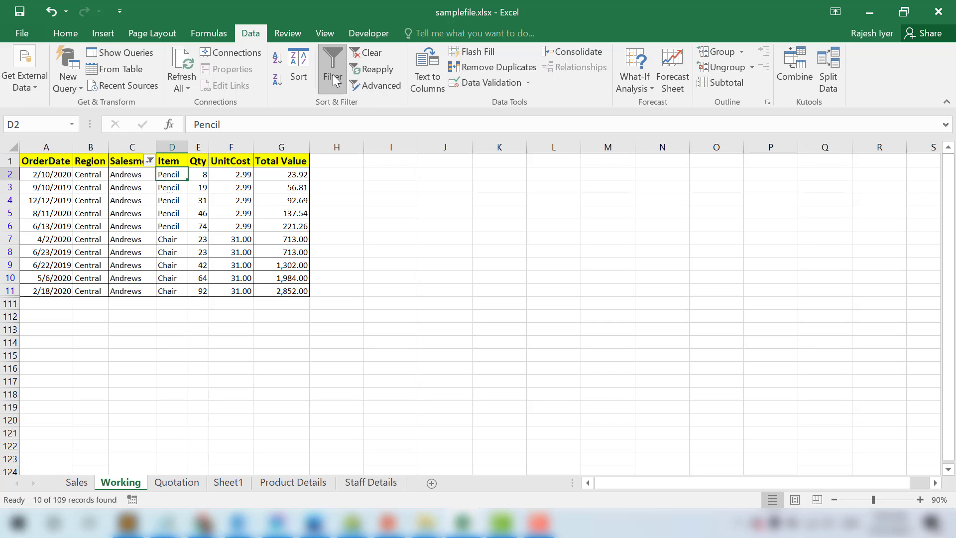
key(Left)
key(ctrl+shift+Down)
key(Right)
key(Up)
key(Left)
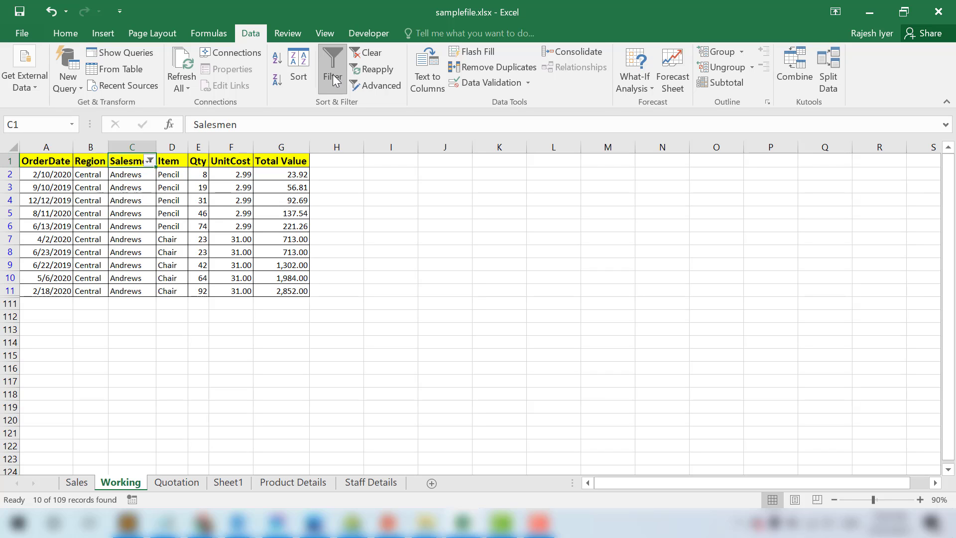
key(Down)
key(Right)
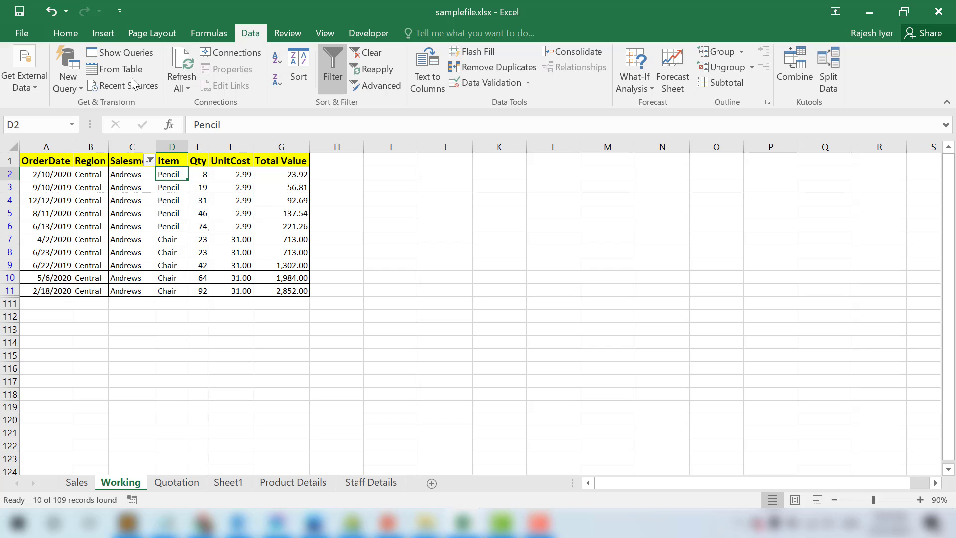
drag(4, 173, 9, 291)
click(149, 187)
key(Up)
key(Up)
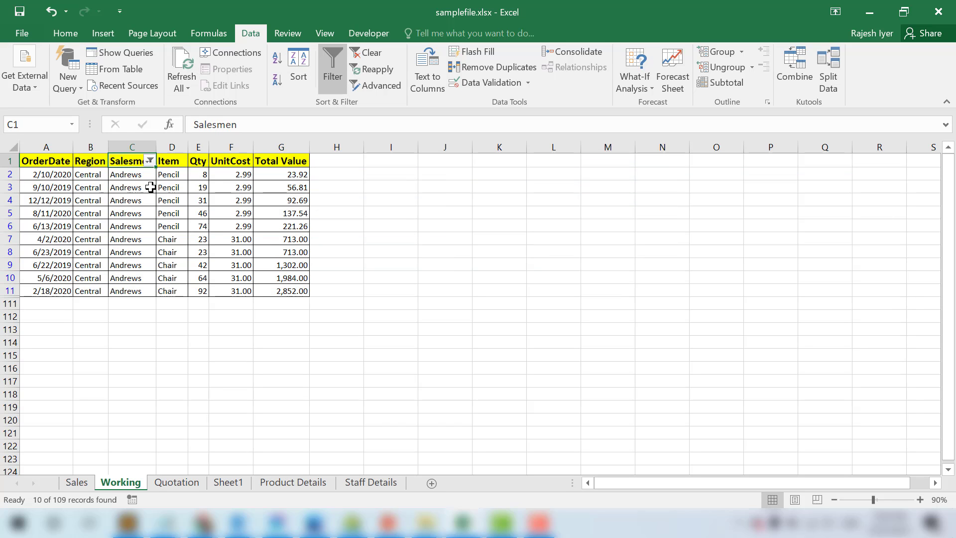
Step: Remove the filter from the Salesmen column to show all records again
key(ctrl+shift+l)
key(Down)
key(Down)
key(Up)
key(Up)
key(Down)
key(Down)
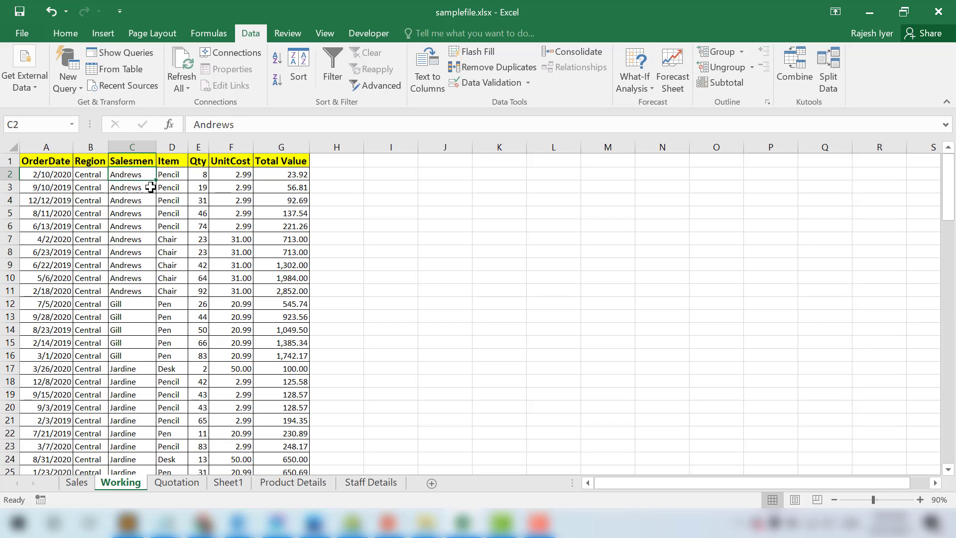
key(Up)
key(Up)
Step: Review the header row and the first record's fields beneath it
key(shift+space)
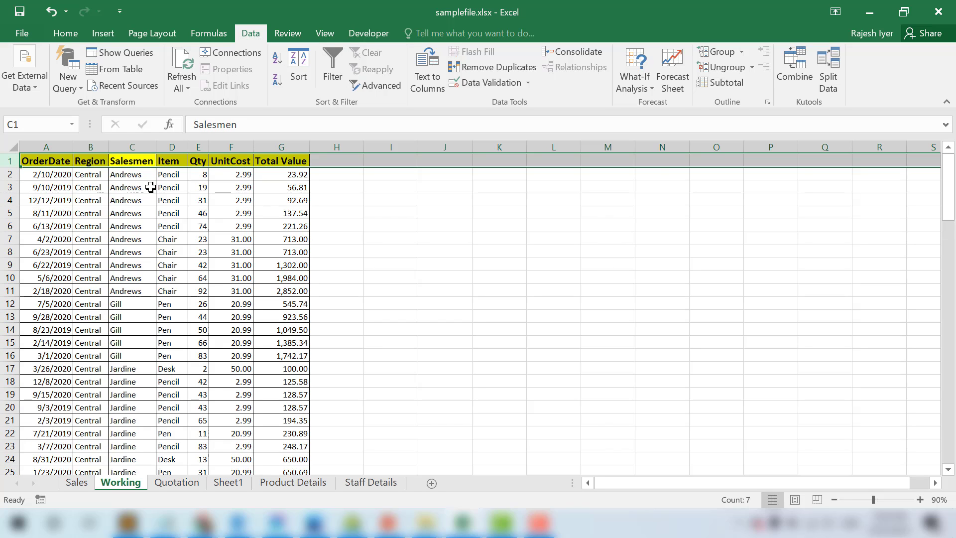
key(Down)
key(Down)
key(Left)
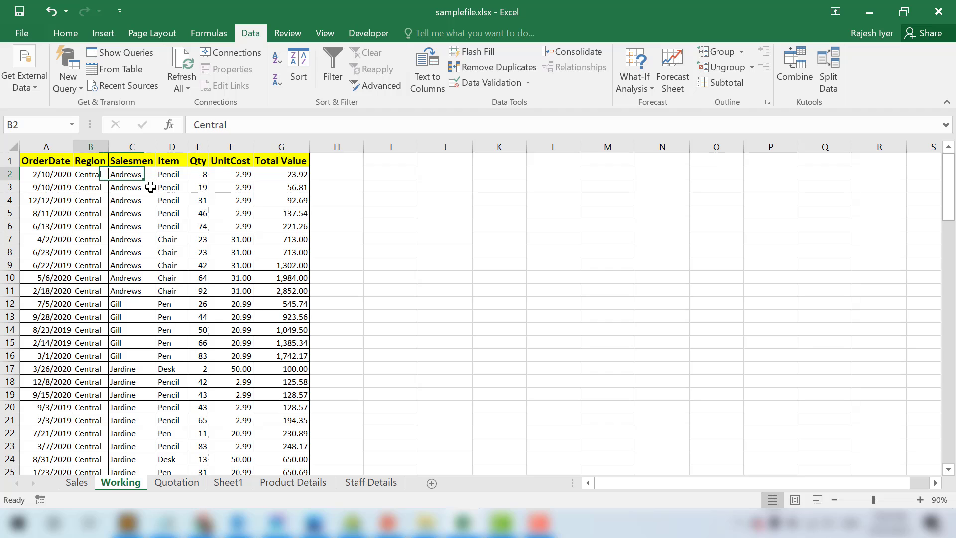
key(shift+Left)
key(Right)
key(Right)
key(Up)
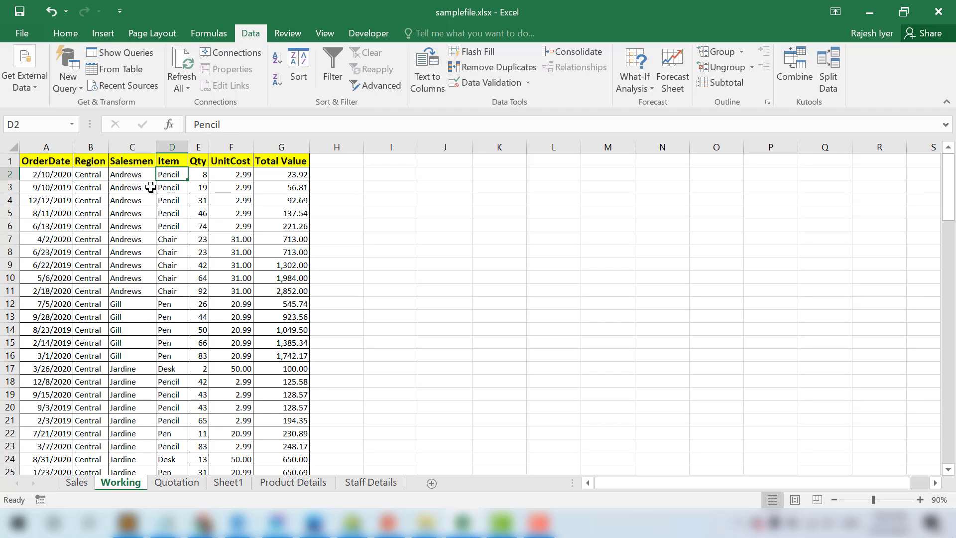
Step: Turn on filtering for the sales table's header row
key(alt+d)
key(f)
key(f)
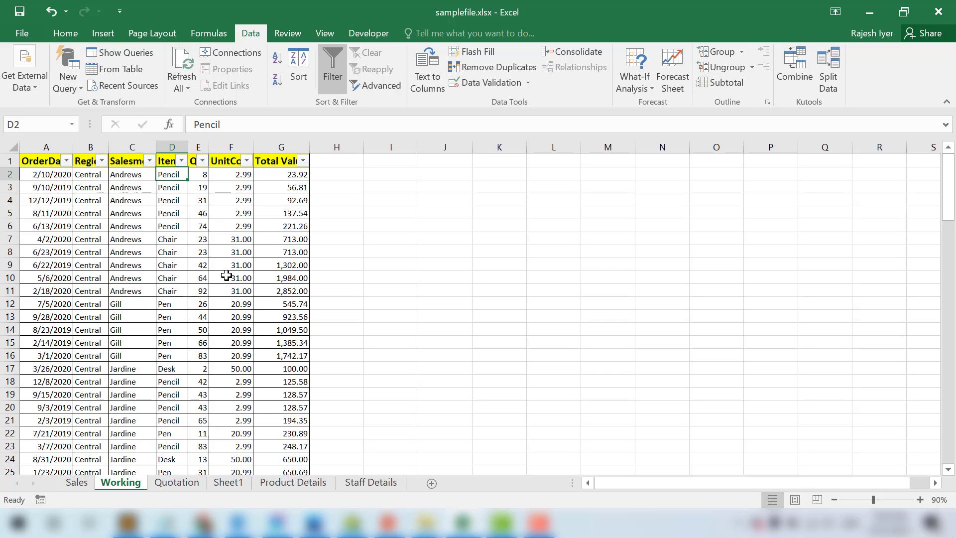
Step: Examine the header cells from OrderDate to Total Value and their filter arrows
key(ctrl+Home)
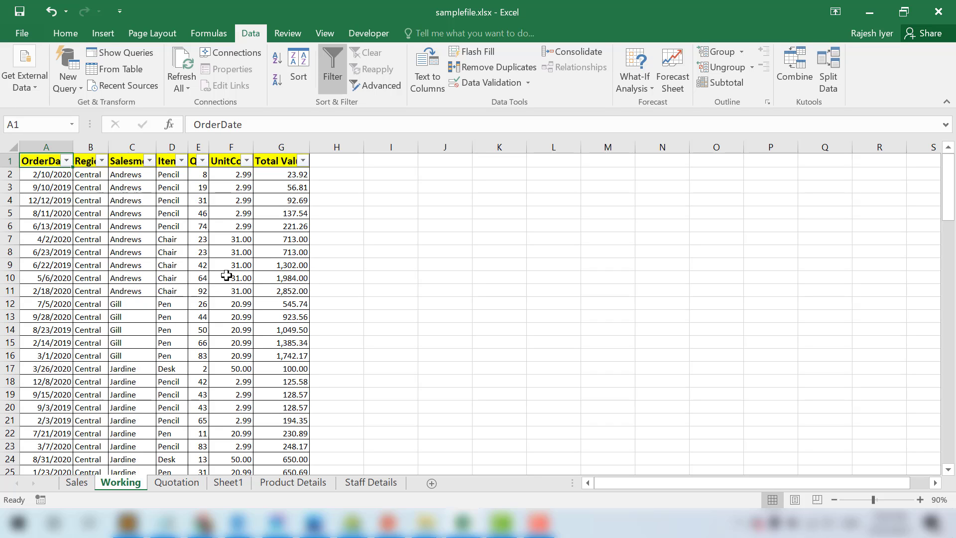
key(Right)
key(Right)
key(Right)
key(Right)
key(Right)
key(Right)
key(ctrl+Home)
key(ctrl+Right)
key(ctrl+Left)
key(ctrl+Right)
key(ctrl+Left)
key(Right)
key(Right)
key(Right)
key(Right)
key(Right)
key(Right)
key(Left)
key(Left)
key(Left)
key(Left)
key(Left)
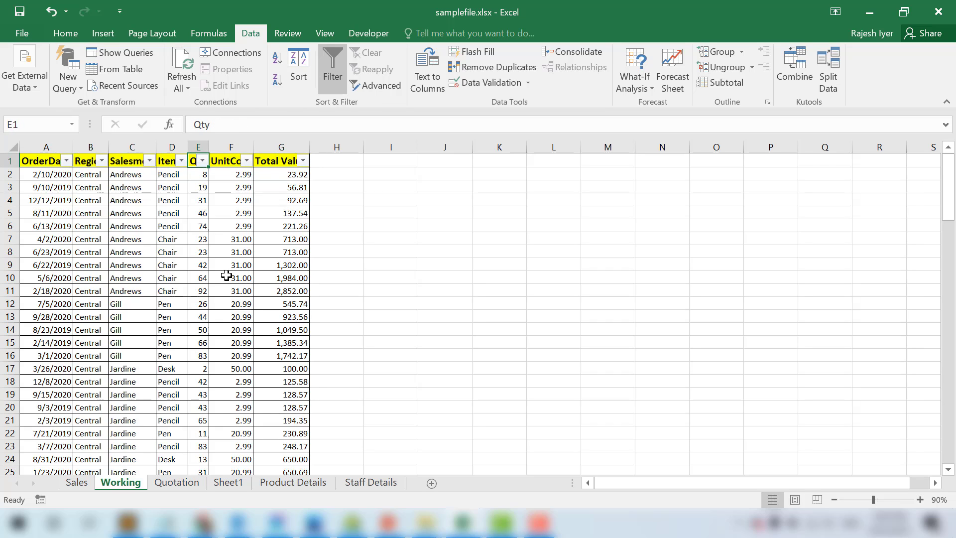
key(Left)
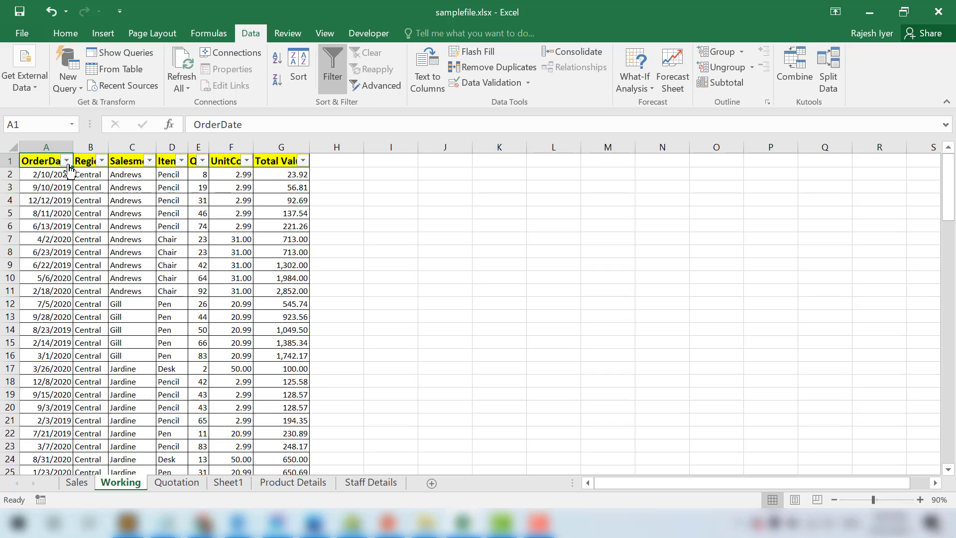
Step: Check the Region column's filter options, close them unchanged and look along the neighbouring header cells
click(101, 160)
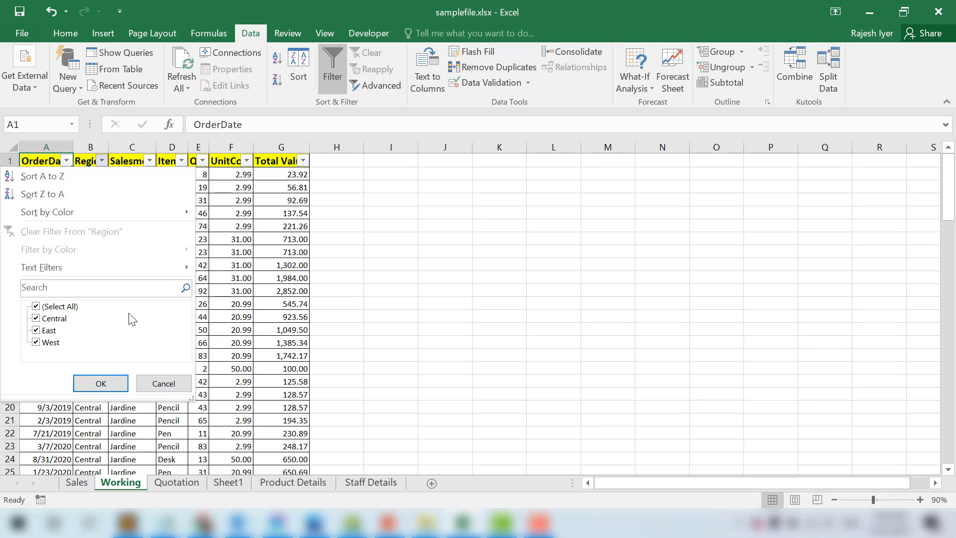
key(Escape)
key(Right)
key(Right)
key(Right)
key(Right)
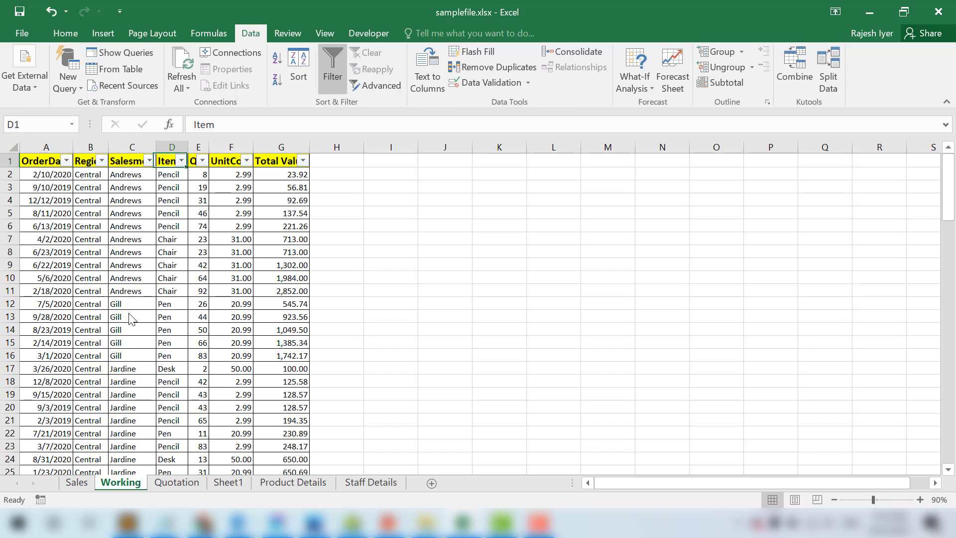
key(Left)
key(Left)
key(Left)
key(Left)
key(Left)
key(Right)
key(Right)
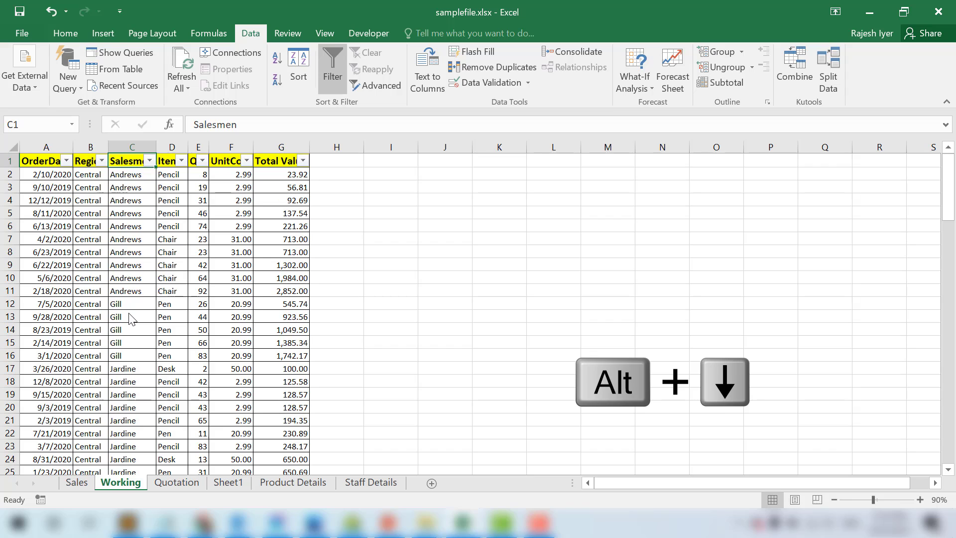
Step: Inspect the OrderDate column's filter options, expanding and collapsing the 2020 group, and close them unchanged
key(Left)
key(Left)
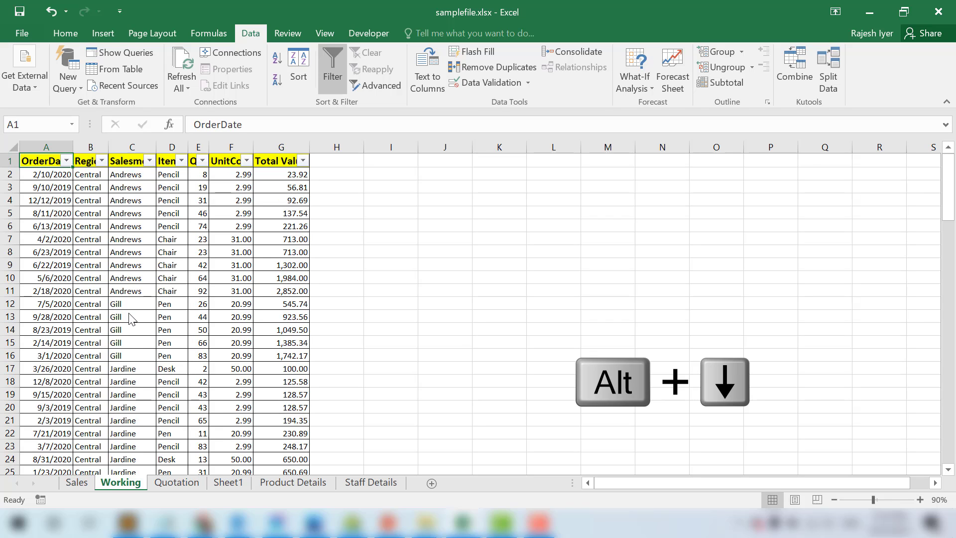
key(alt+Down)
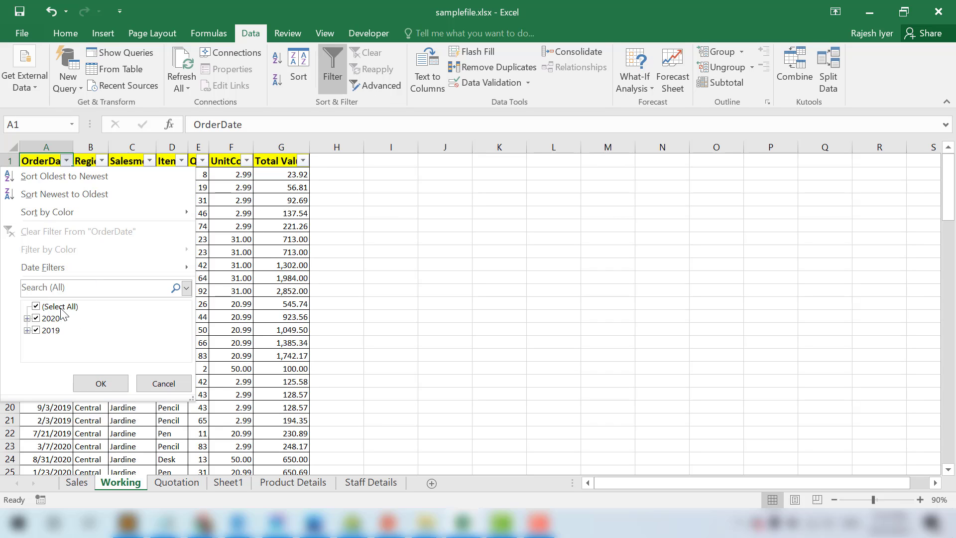
click(28, 319)
click(27, 318)
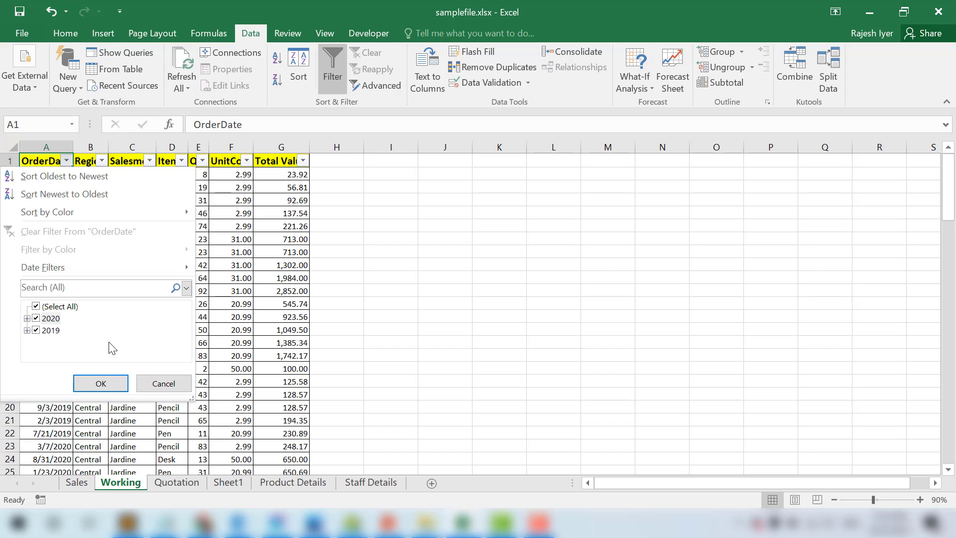
click(160, 383)
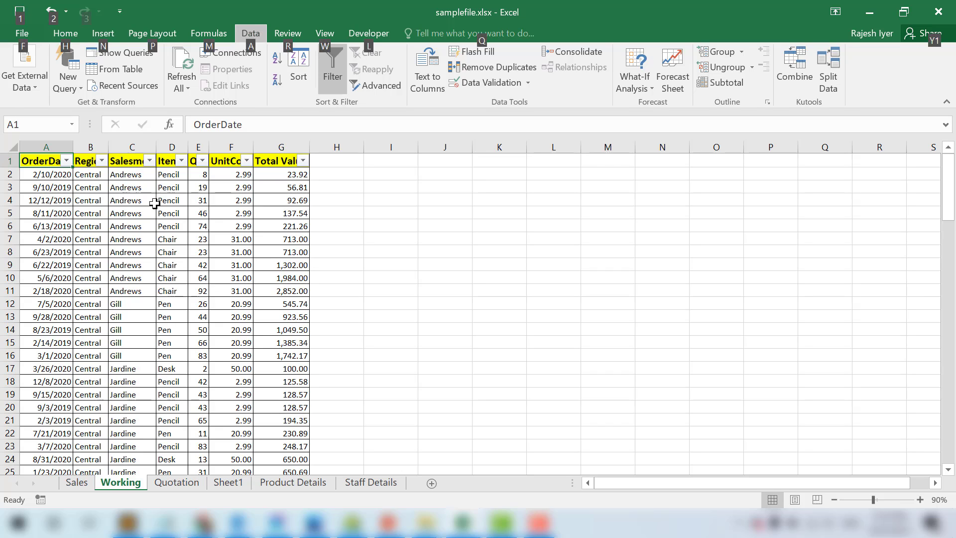
Step: Review the sorting and filtering commands available for the Region column
key(Right)
key(alt+Down)
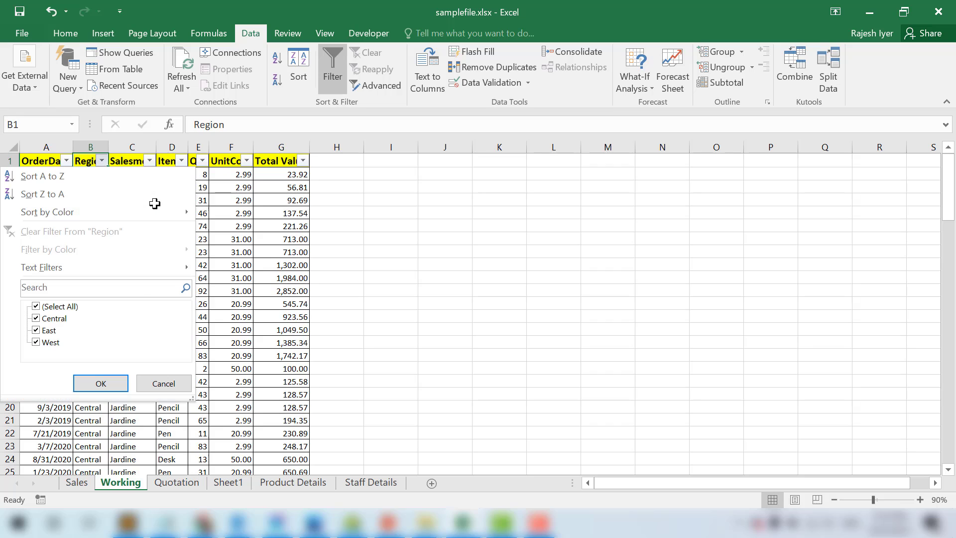
key(Down)
key(Down)
key(Down)
key(Down)
key(Down)
key(Down)
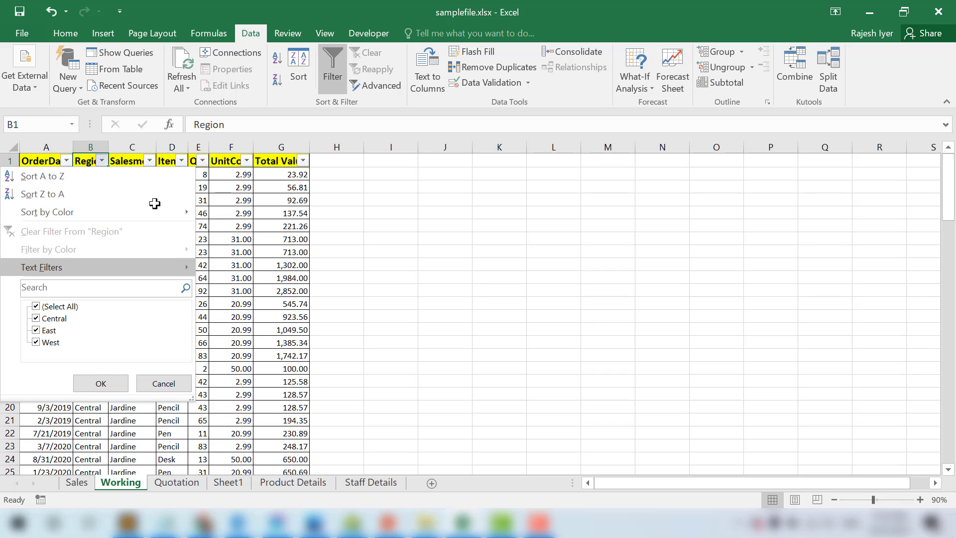
key(Up)
key(Up)
key(Up)
key(Up)
key(Up)
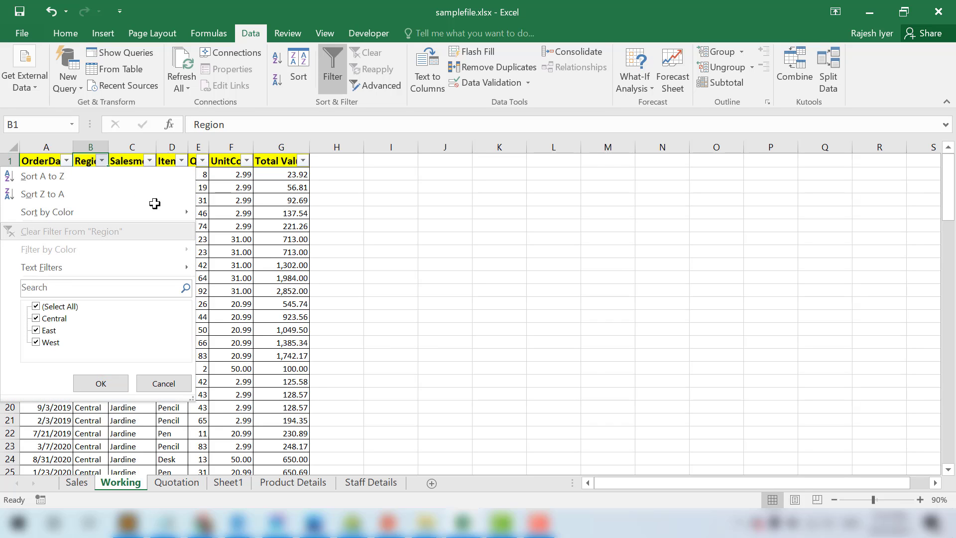
key(Down)
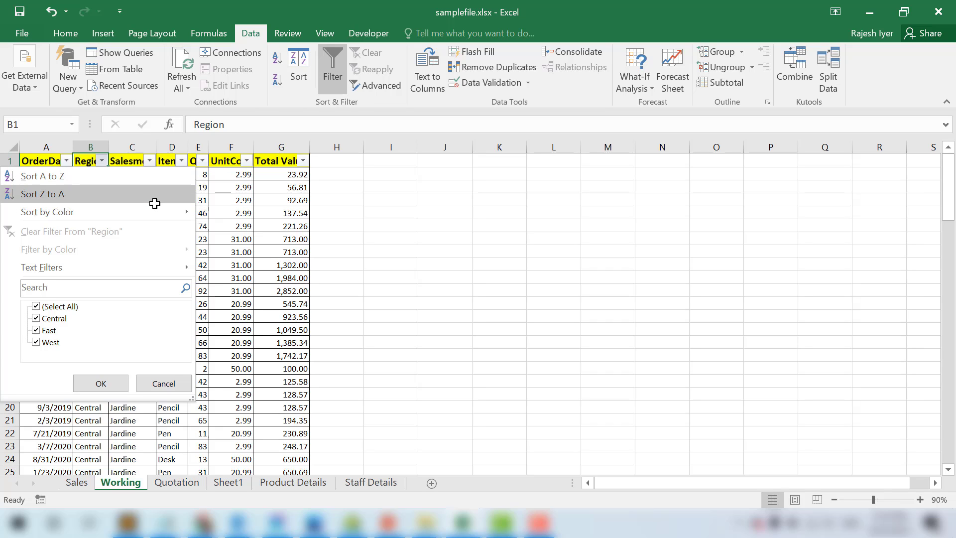
key(Up)
key(Up)
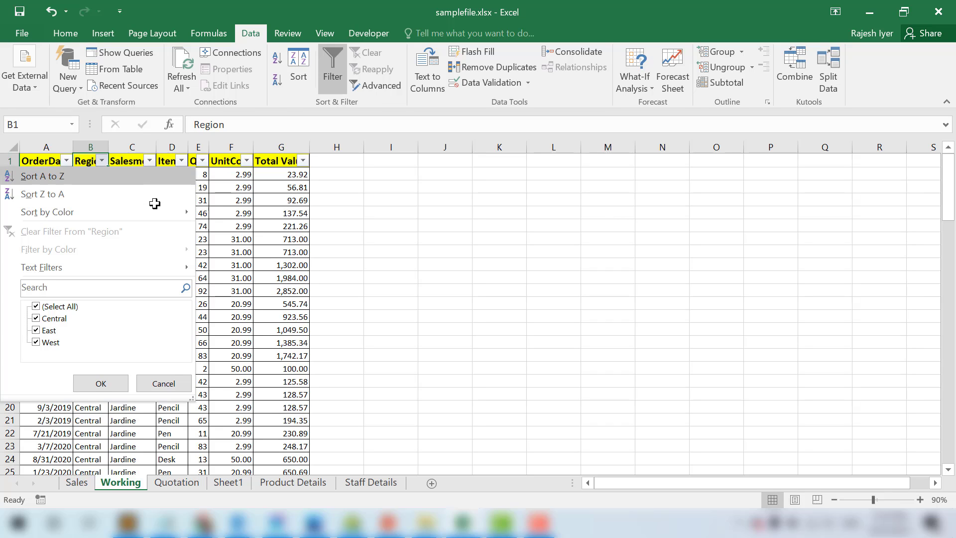
key(Down)
key(Down)
key(Up)
key(Up)
key(Down)
key(Down)
key(Down)
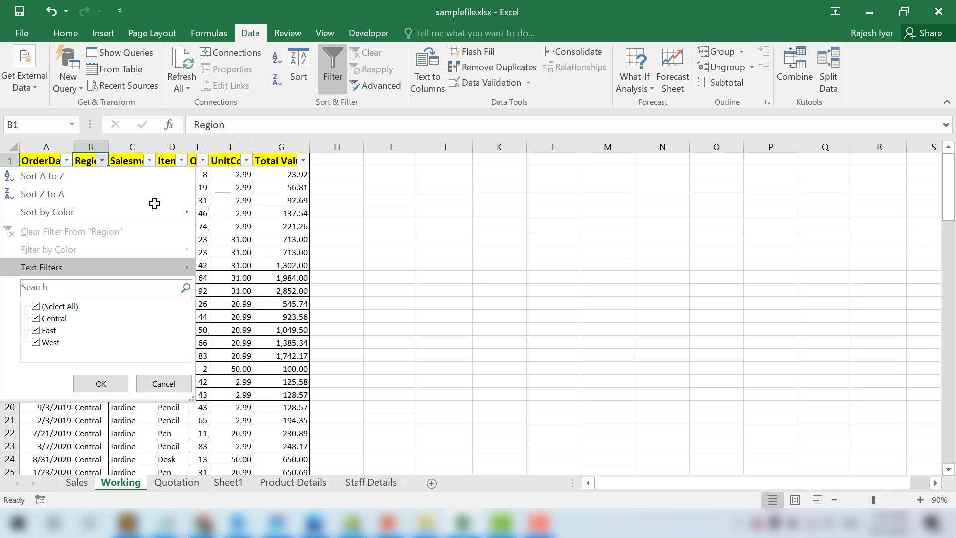
Step: Examine the Text Filters conditions offered for the Region column and close them without applying any
key(Right)
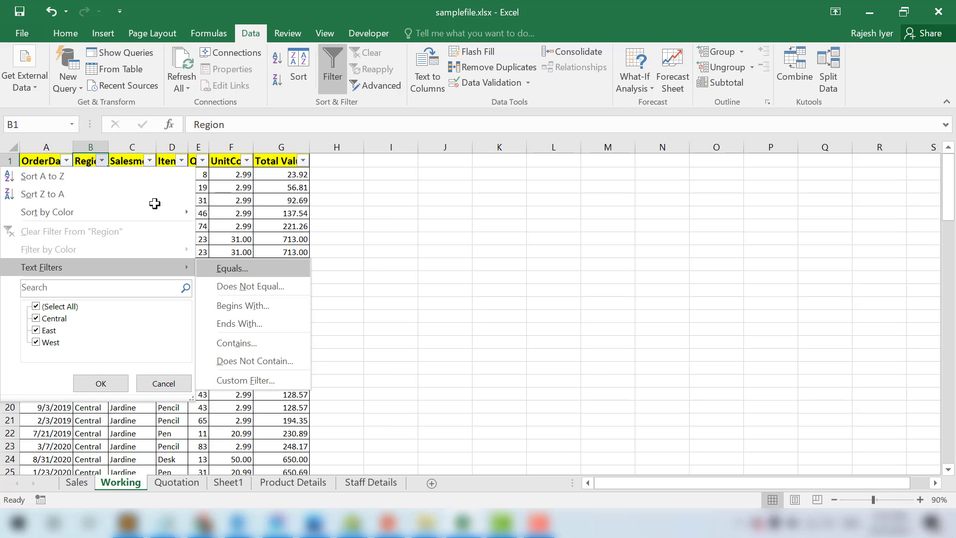
key(Down)
key(Up)
key(Down)
key(Down)
key(Down)
key(Down)
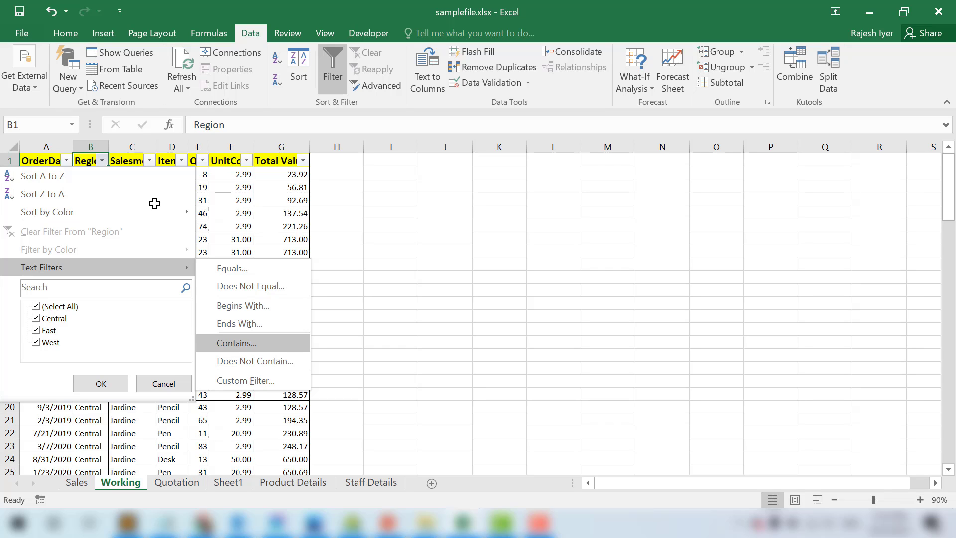
key(Up)
key(Up)
key(Up)
key(Up)
key(Down)
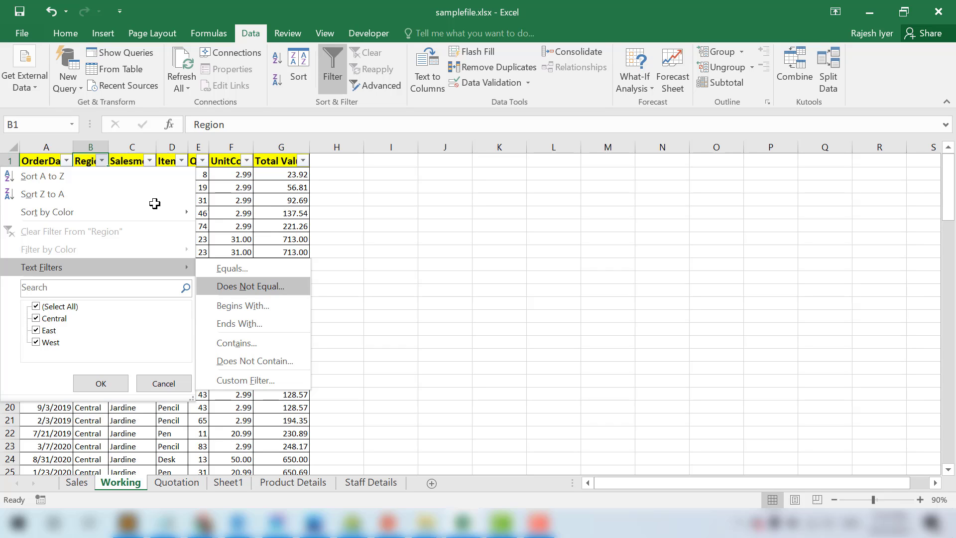
key(Up)
key(Escape)
key(Escape)
Step: Examine the Date Filters conditions offered for the OrderDate column and close them without applying any
key(Left)
key(alt+Down)
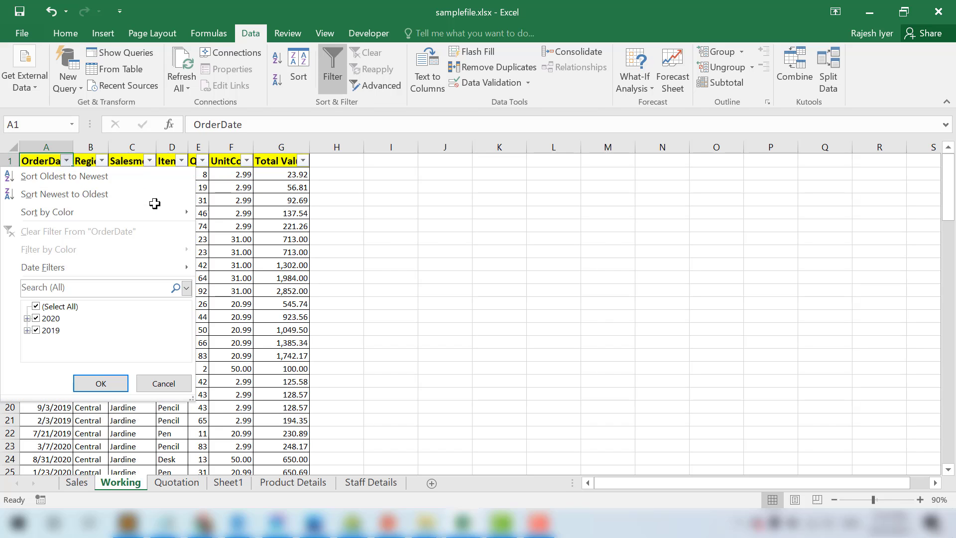
key(Down)
key(Down)
key(Down)
key(Down)
key(Down)
key(Right)
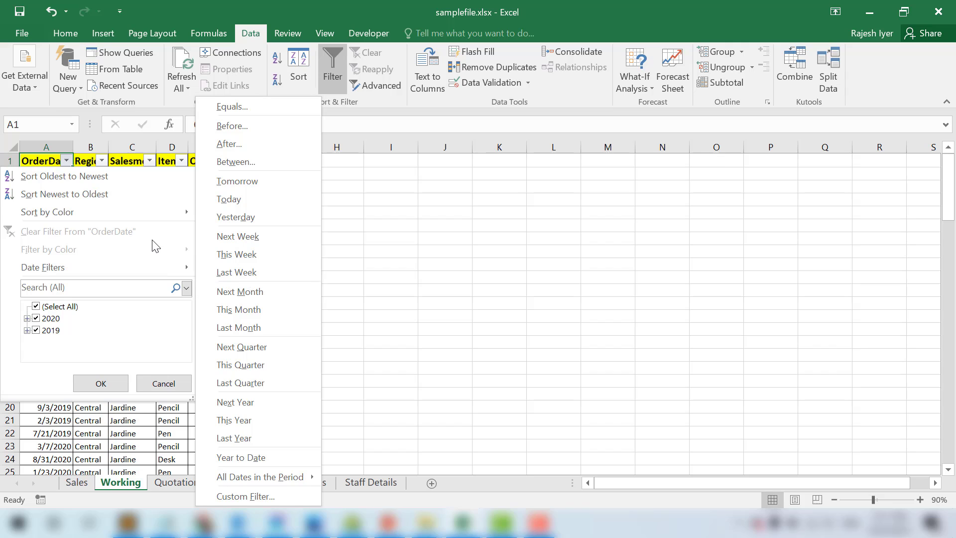
key(Escape)
Step: Examine the Number Filters conditions offered for the Qty column and close them without applying any
key(Right)
key(Right)
key(Right)
key(Right)
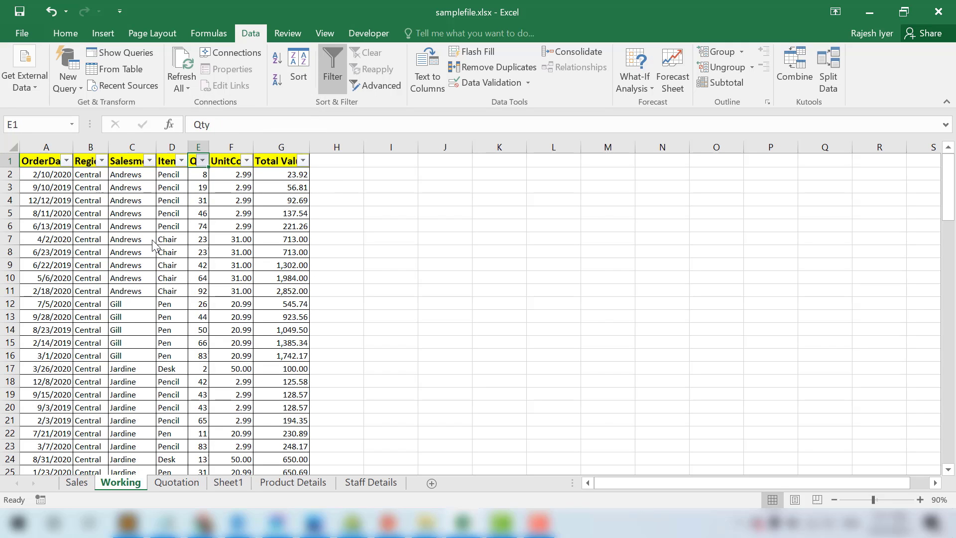
key(alt+Down)
key(Down)
key(Right)
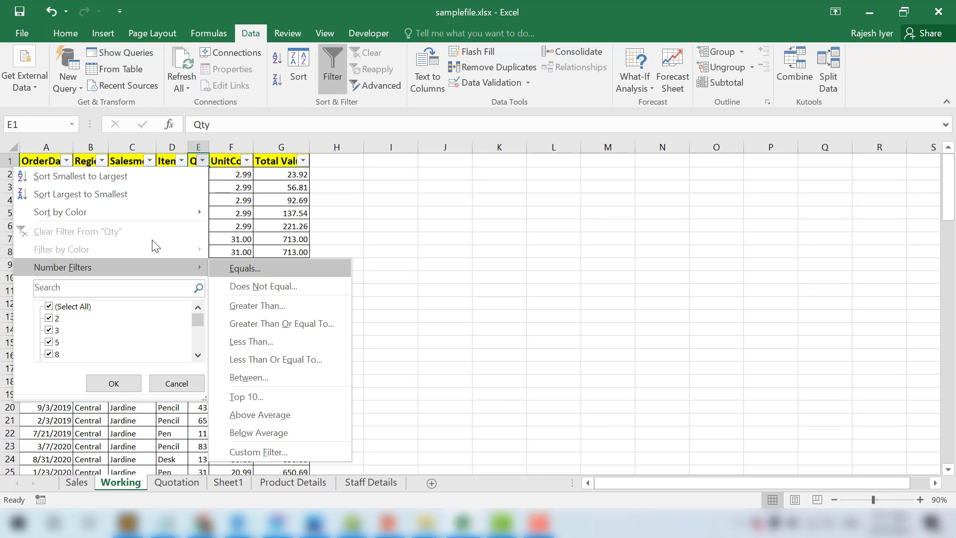
key(Down)
key(Down)
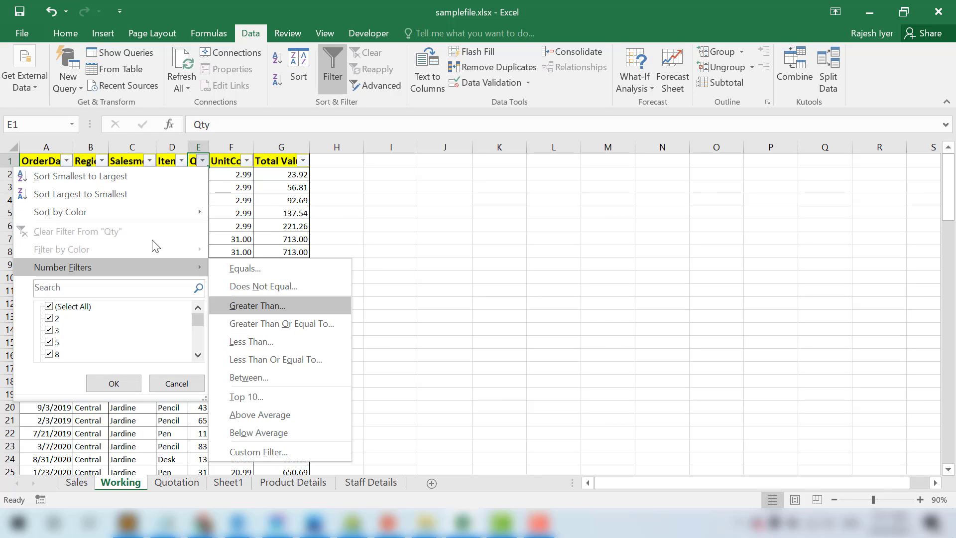
key(Down)
key(Down)
key(Down)
key(Down)
key(Down)
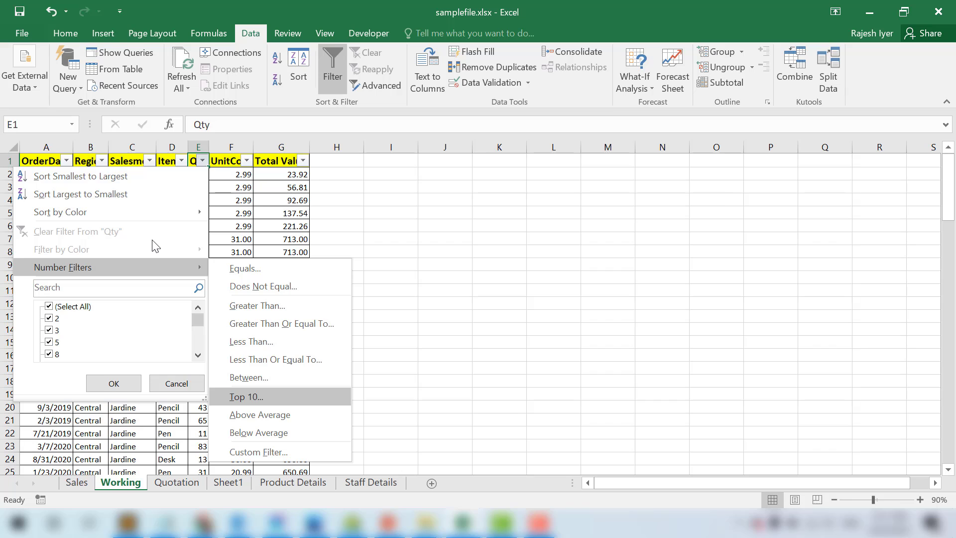
key(Down)
key(Down)
key(Escape)
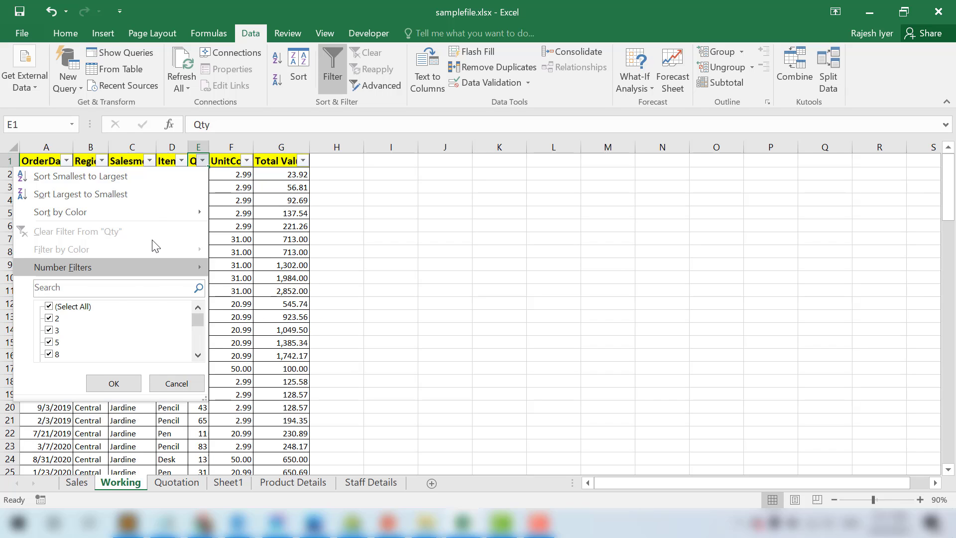
key(Escape)
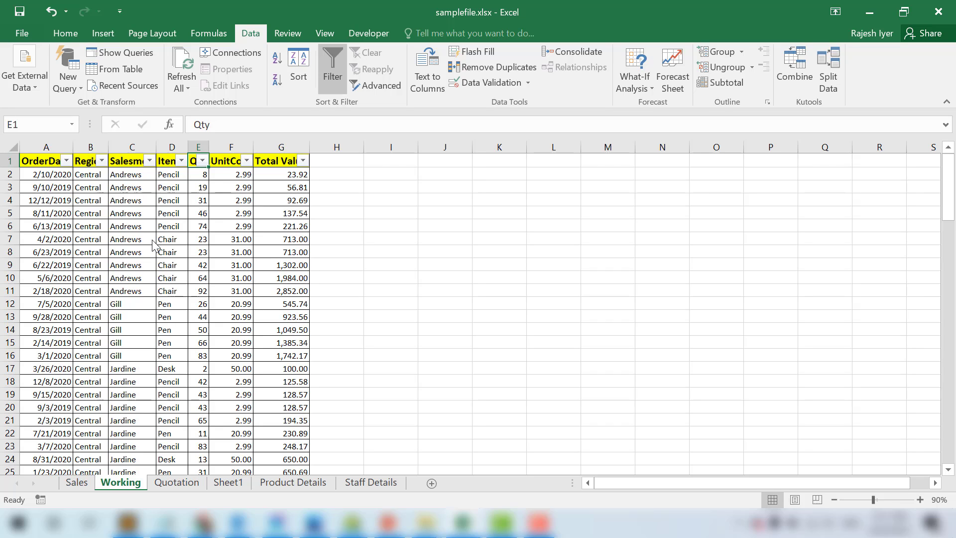
Step: Deselect all values in the Region column's filter list
key(Left)
key(Left)
key(Left)
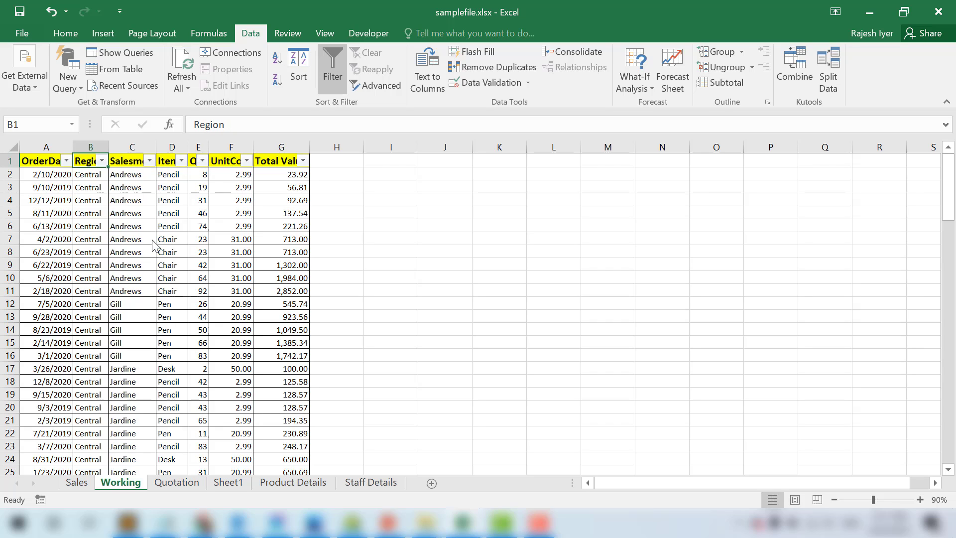
key(alt+Down)
key(Down)
key(Down)
key(Down)
key(Down)
key(Down)
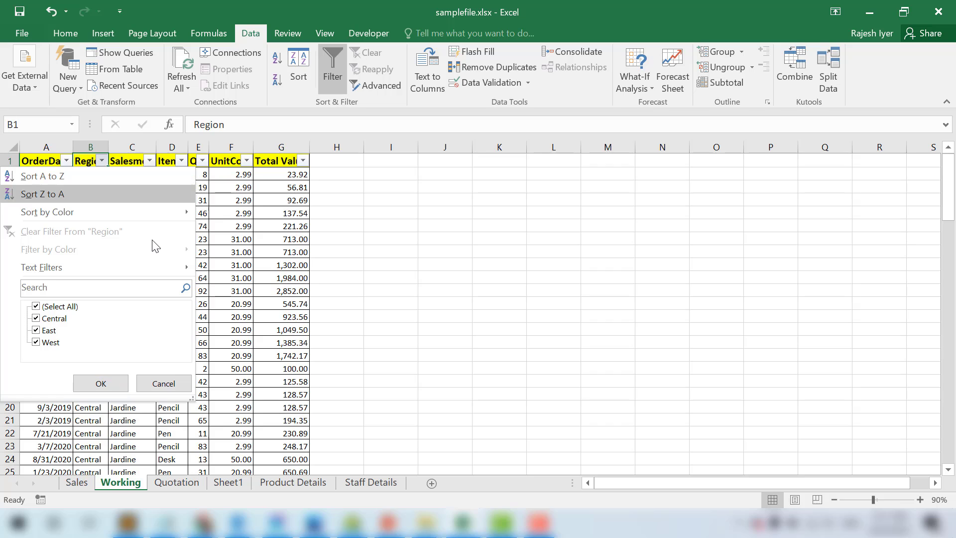
key(Down)
key(Down)
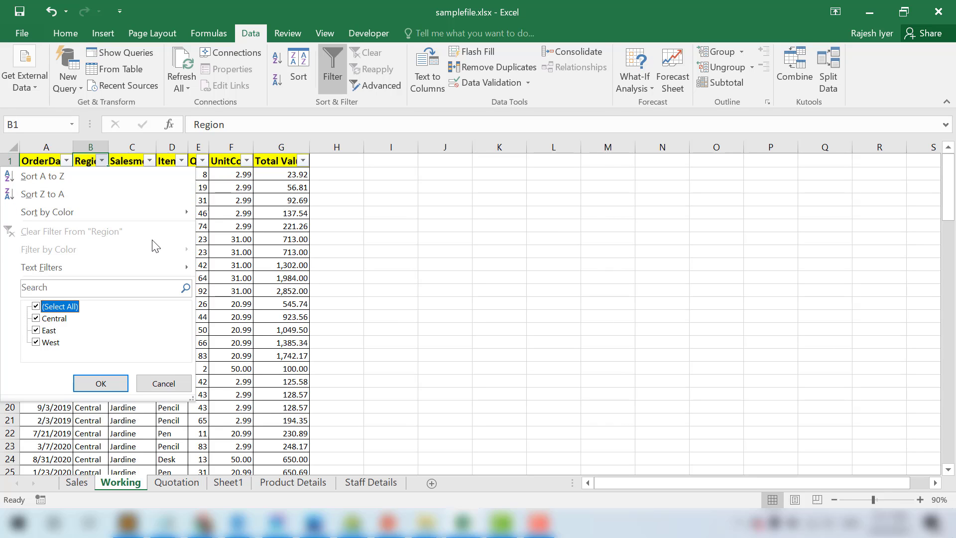
key(space)
key(space)
key(Down)
key(Up)
key(space)
key(Down)
key(space)
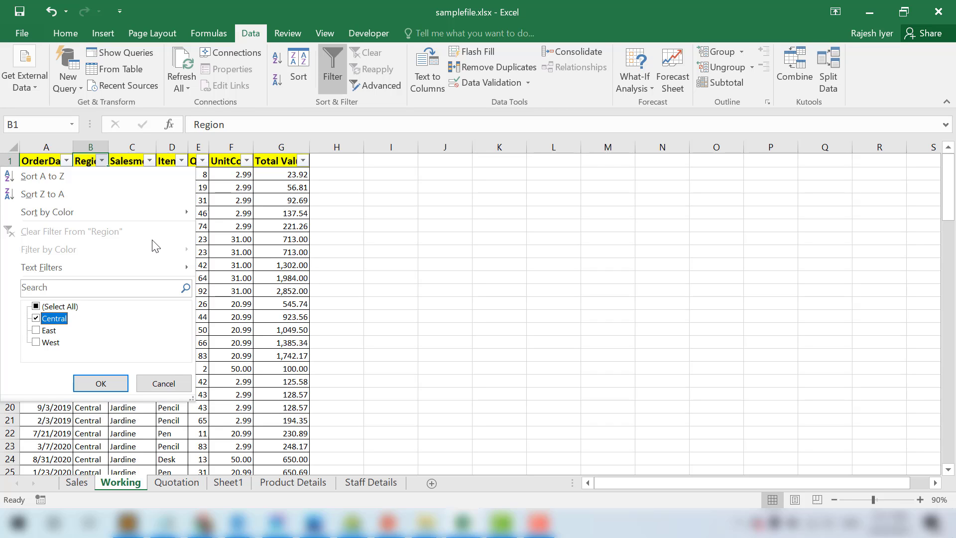
key(space)
Step: Select only West in the Region filter list, apply the filter and go to the first filtered record
key(Down)
key(Down)
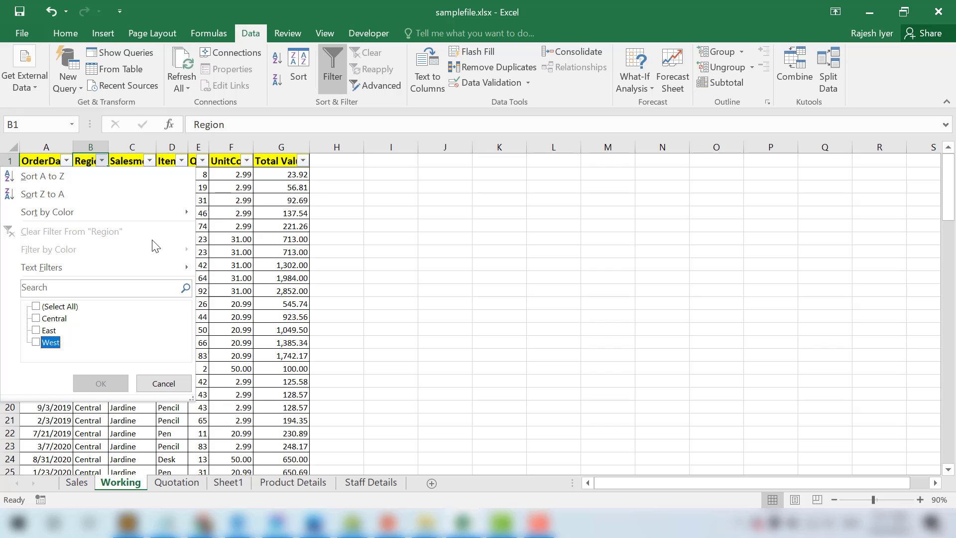
key(Up)
key(Down)
key(space)
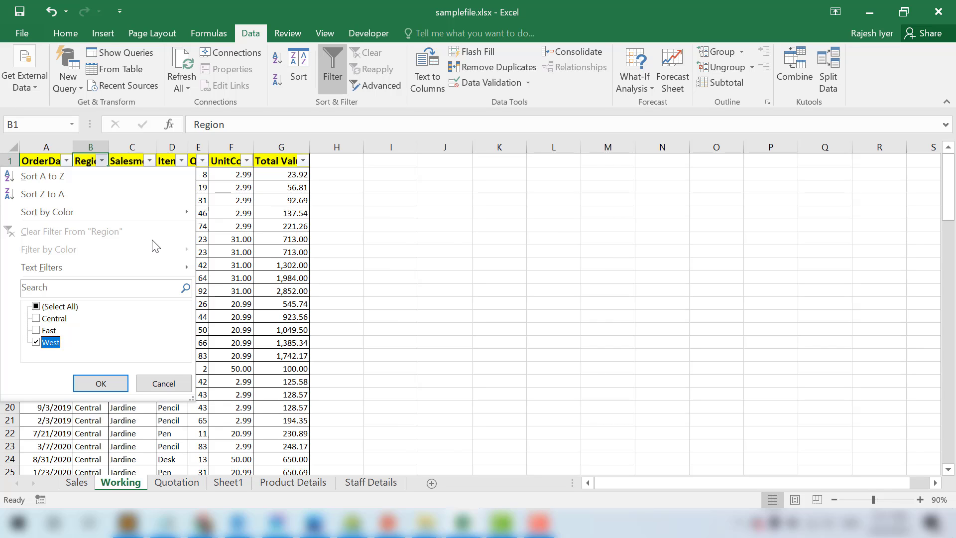
key(Return)
key(Down)
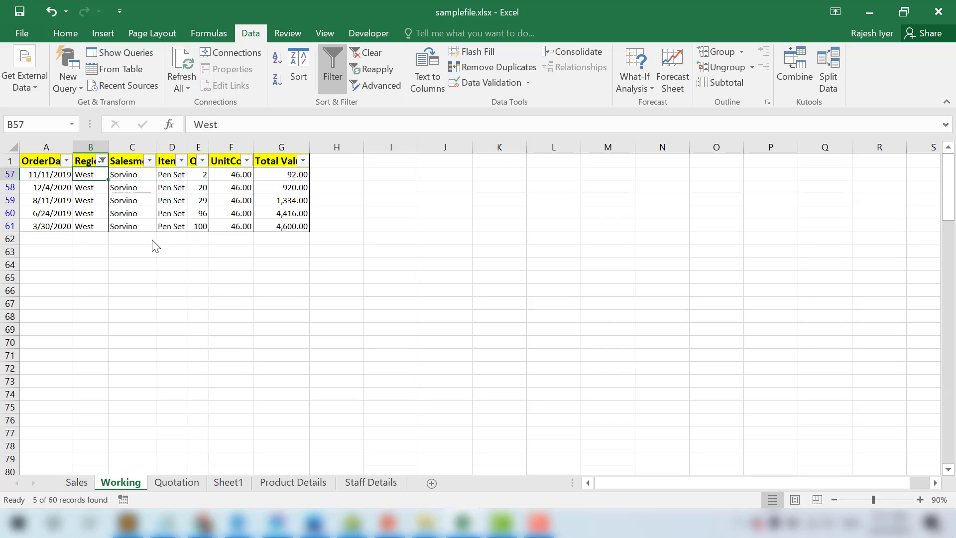
Step: Select all the filtered West records from the OrderDate column through the Total Value column
key(Left)
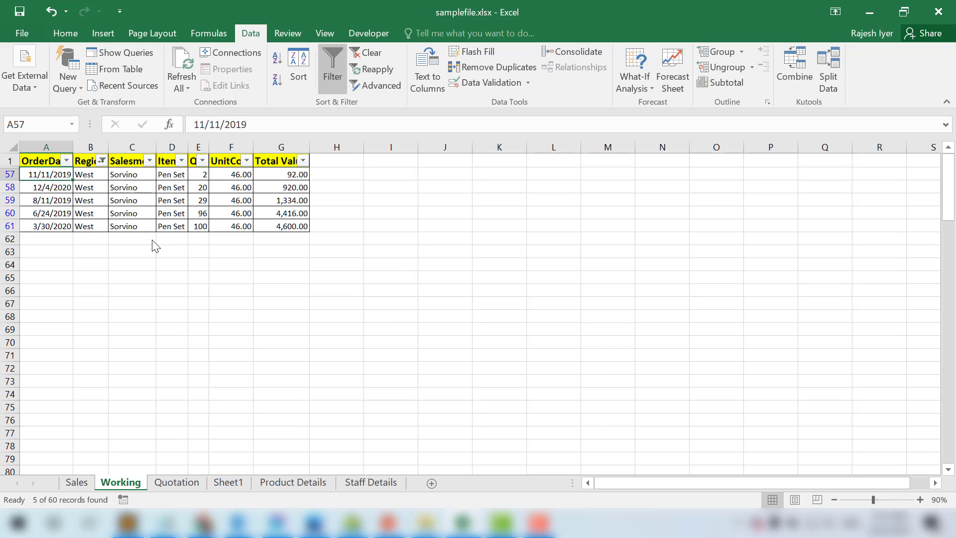
key(ctrl+shift+Down)
key(ctrl+shift+Right)
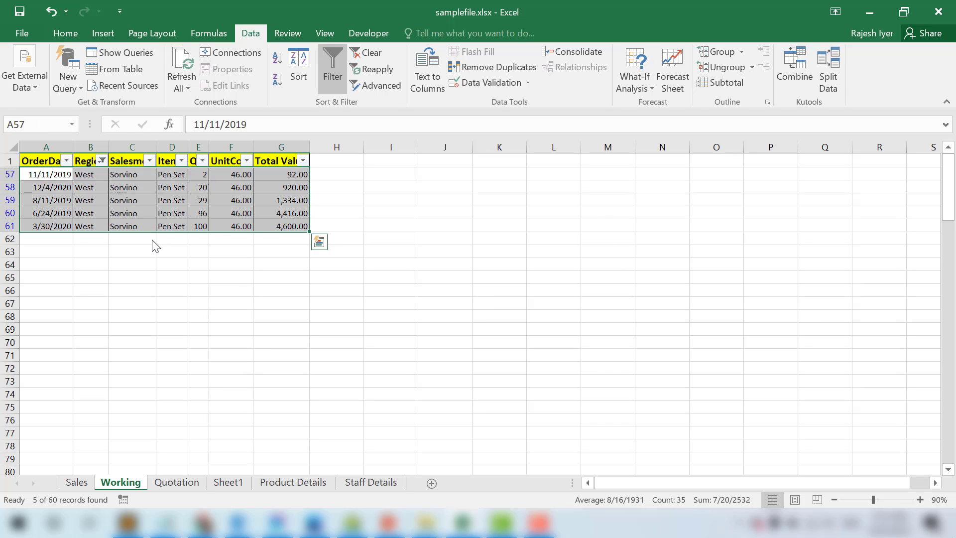
Step: Remove the Region filter from the table and turn column filtering back on
key(ctrl+Home)
key(Right)
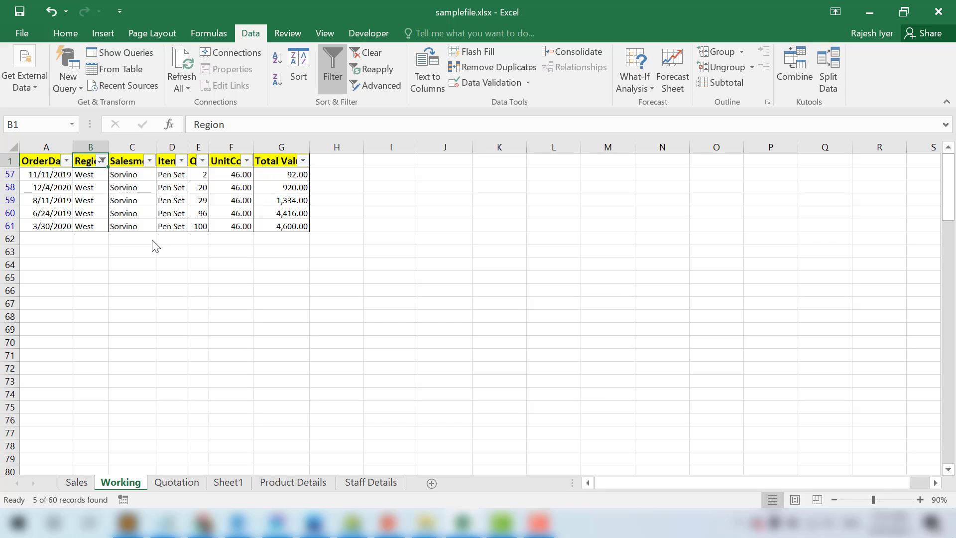
key(alt+d)
key(f)
key(f)
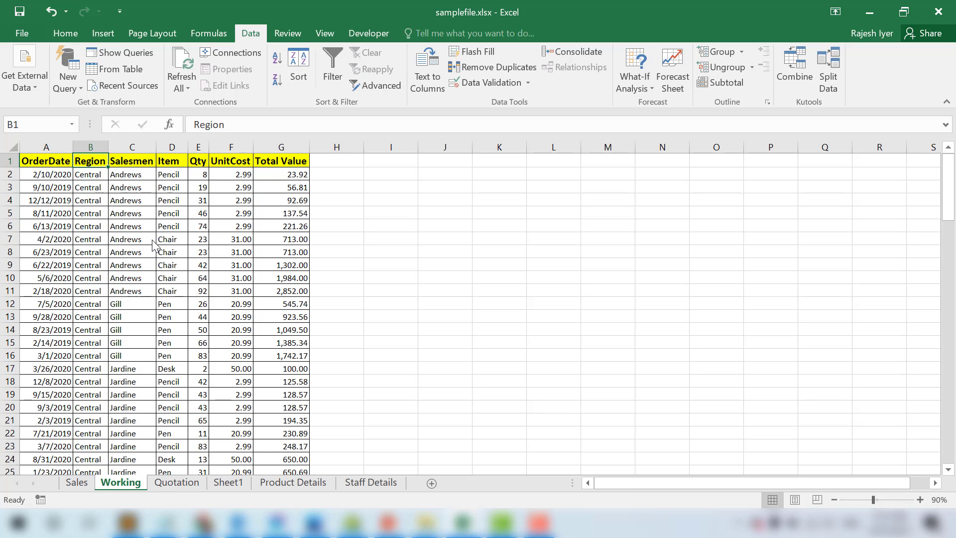
key(ctrl+shift+l)
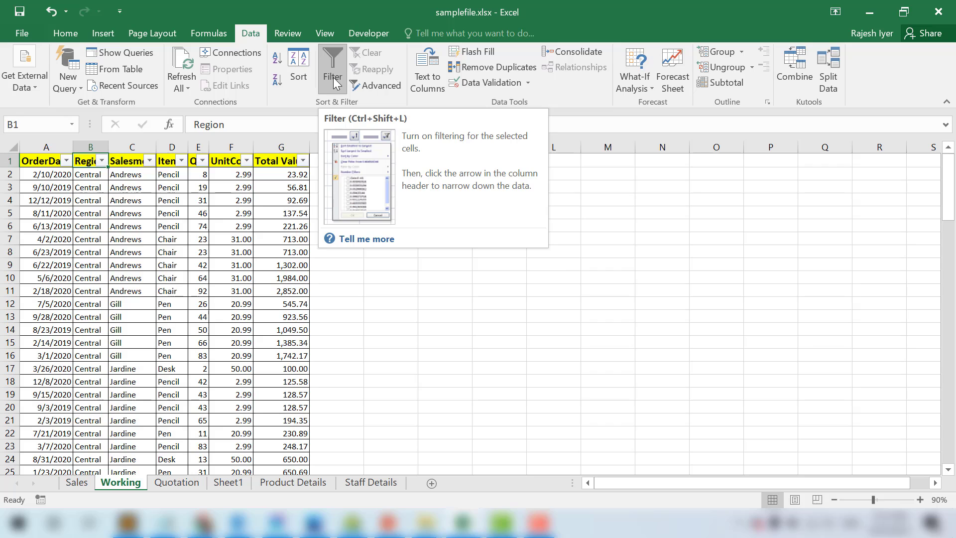
Step: Filter the Qty column with a number condition to show only rows greater than 50
click(211, 195)
key(ctrl+Up)
key(Left)
key(Left)
key(Right)
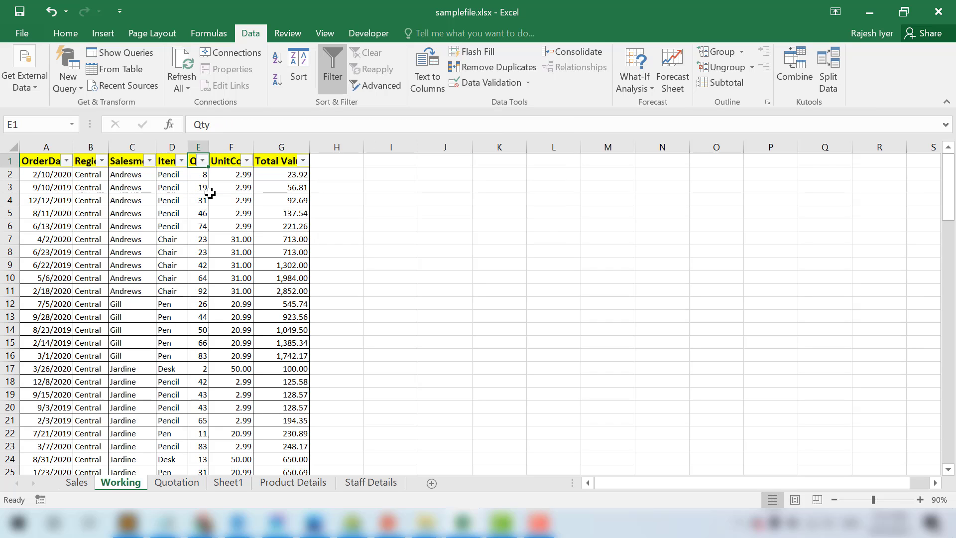
key(alt+Down)
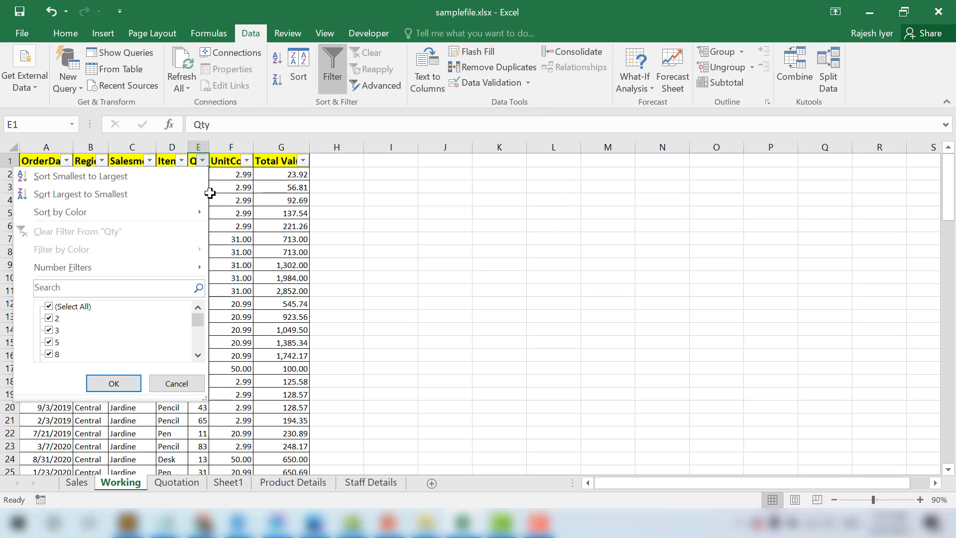
key(Down)
key(Down)
key(Down)
key(Down)
key(Right)
key(Down)
key(Down)
key(Return)
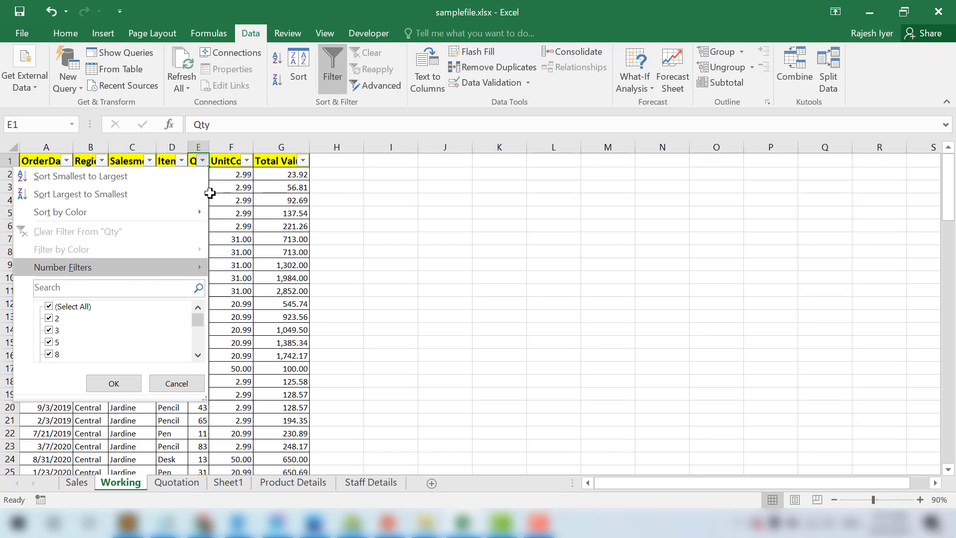
text(50)
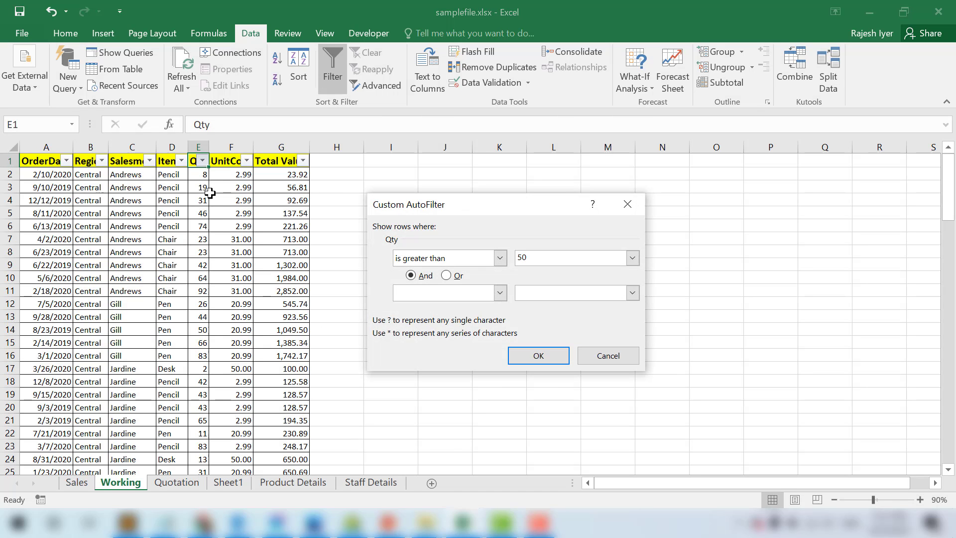
key(Return)
Step: Select the filtered Qty values, turn off filtering for the table and return to the OrderDate header
key(Down)
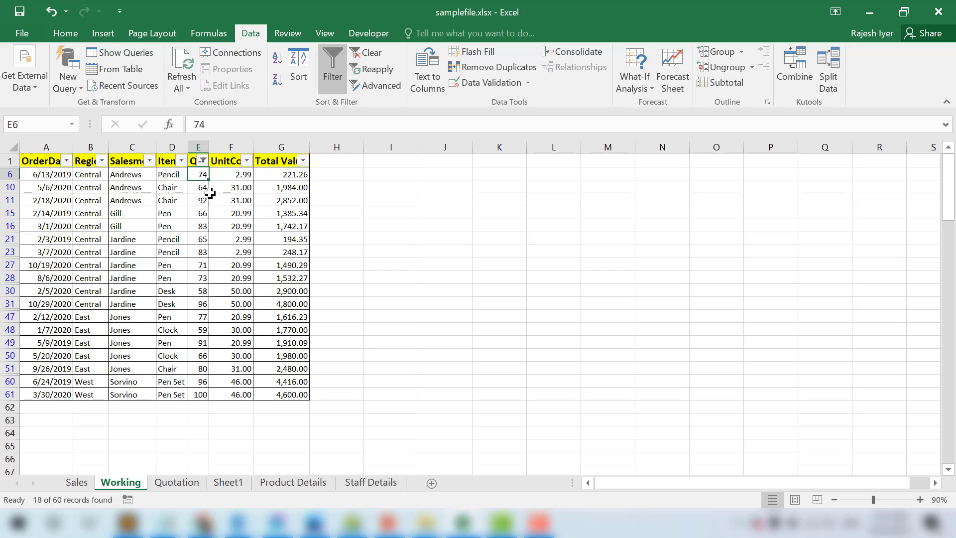
key(ctrl+shift+Down)
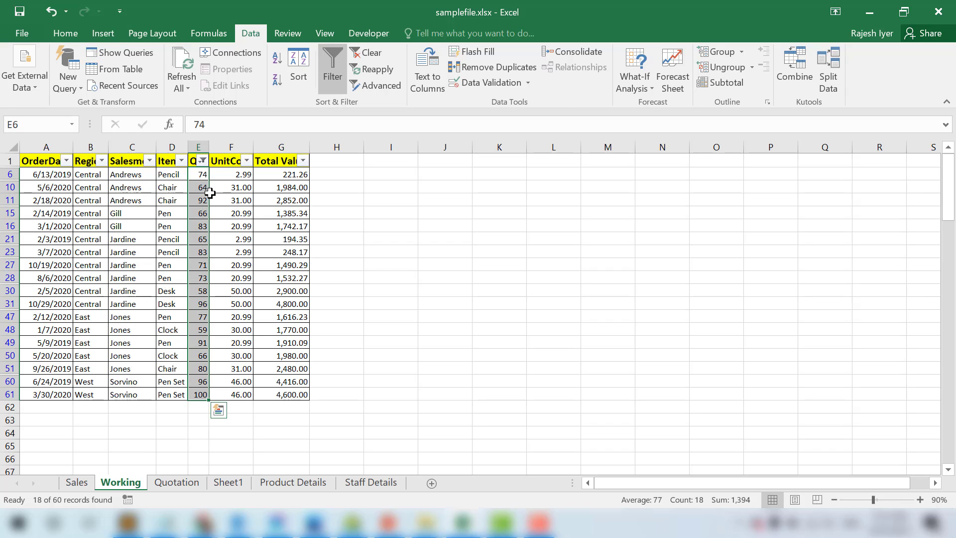
key(ctrl+Up)
key(ctrl+shift+l)
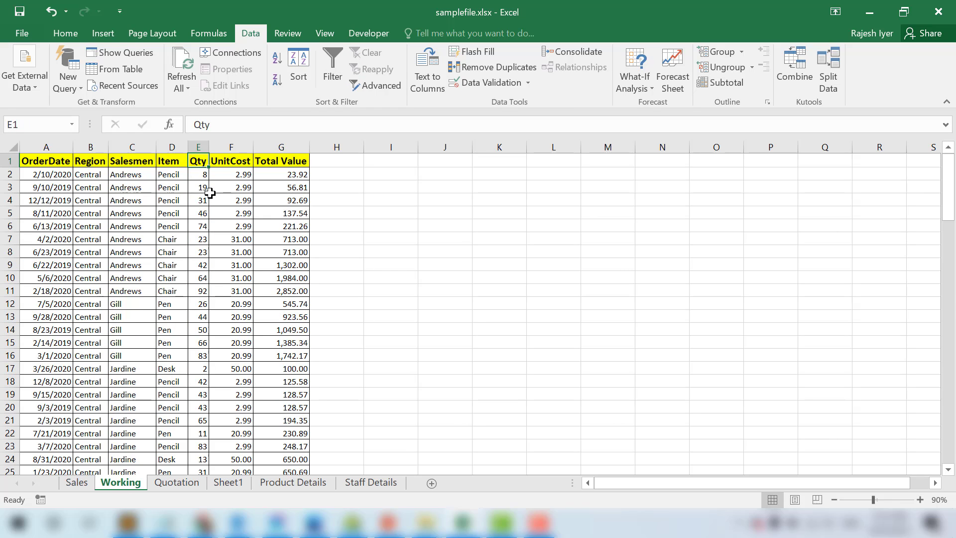
key(ctrl+Left)
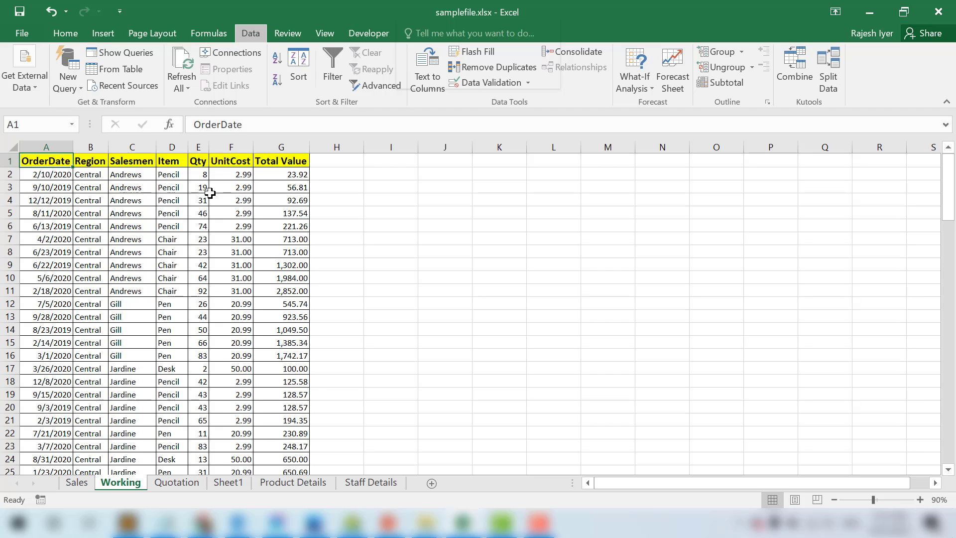
Step: Turn filtering back on and filter the Region column to show only Central
key(ctrl+shift+l)
key(Right)
key(alt+Down)
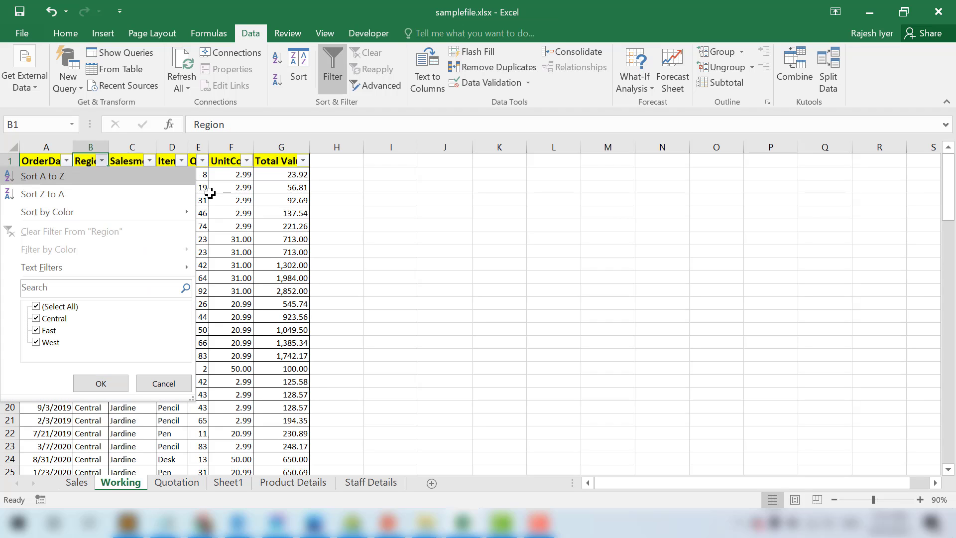
key(Down)
key(Down)
key(Down)
key(Down)
key(Down)
key(Down)
key(space)
key(Down)
key(space)
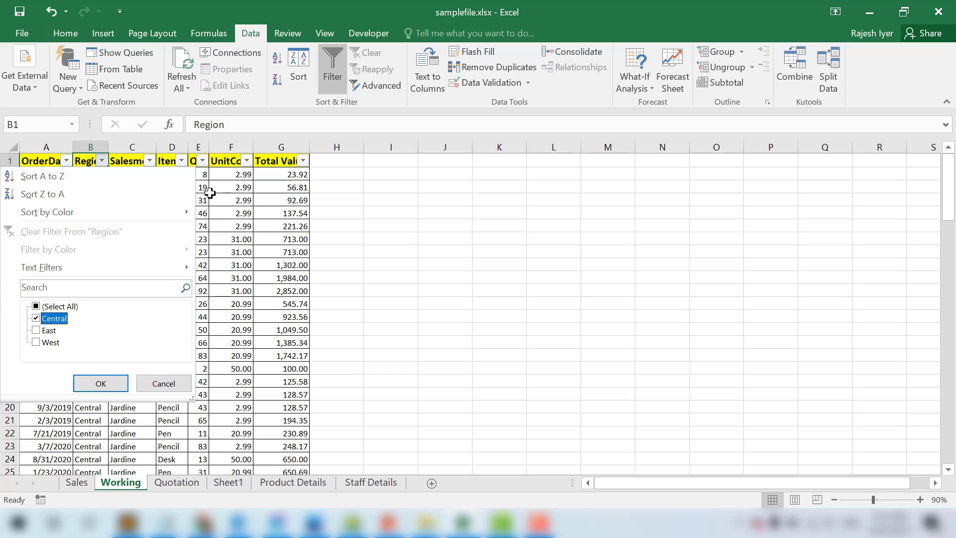
key(Return)
Step: Filter the Salesmen column to show only the first salesman in the list
key(Right)
key(alt+Down)
key(Down)
key(Down)
key(Down)
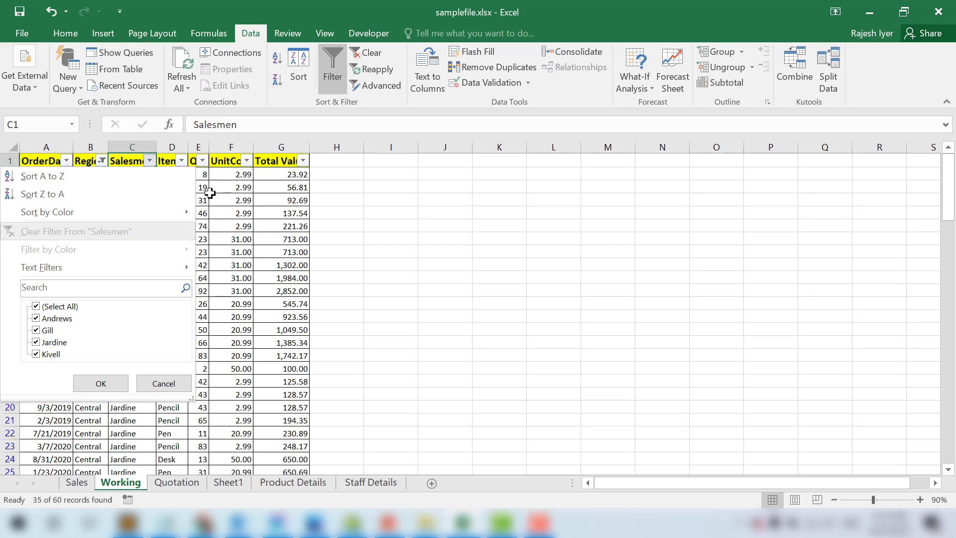
key(Down)
key(Down)
key(Down)
key(Down)
key(space)
key(Down)
key(space)
key(Return)
Step: Examine the filtered records column by column, starting with Region and continuing through Total Value
key(Down)
key(Left)
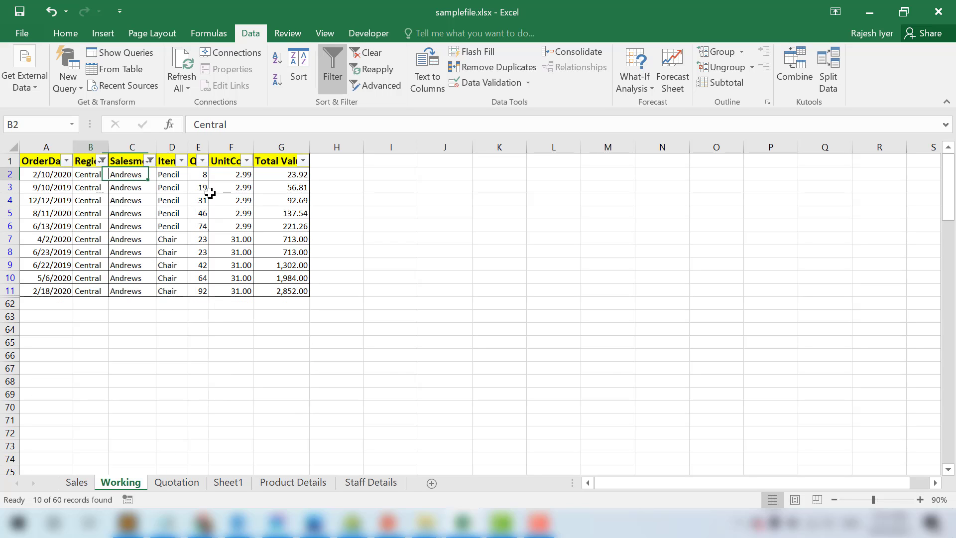
key(ctrl+shift+Down)
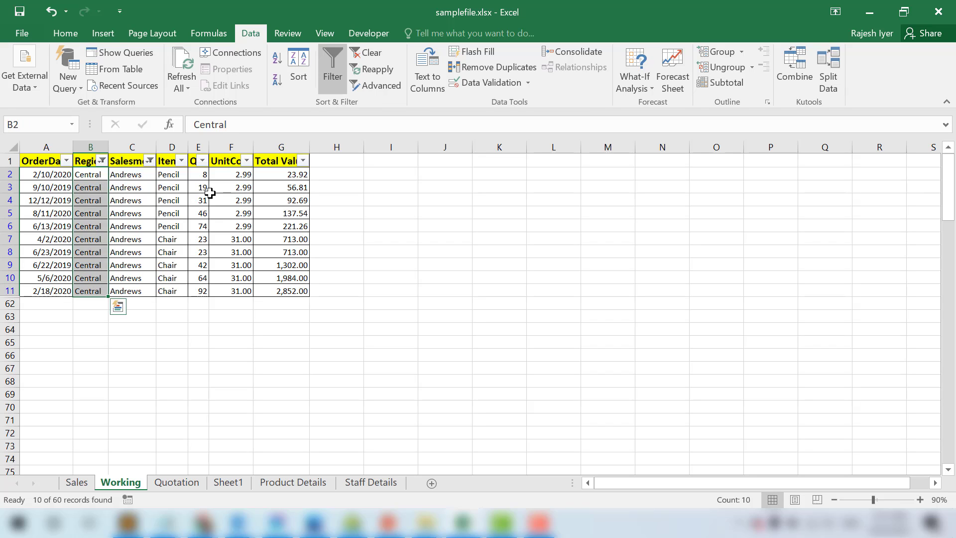
key(Right)
key(ctrl+shift+Down)
key(Right)
key(ctrl+shift+Down)
key(Right)
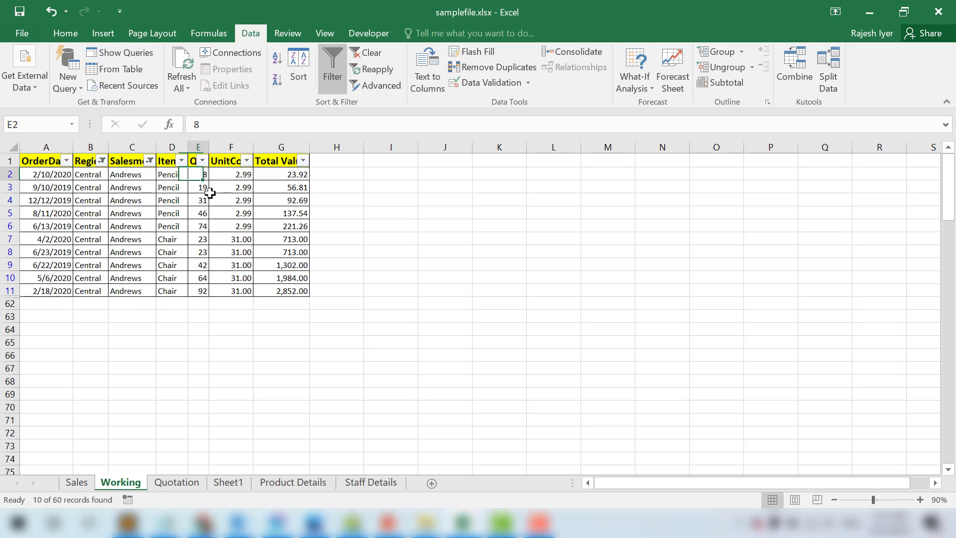
key(Right)
key(Right)
key(Home)
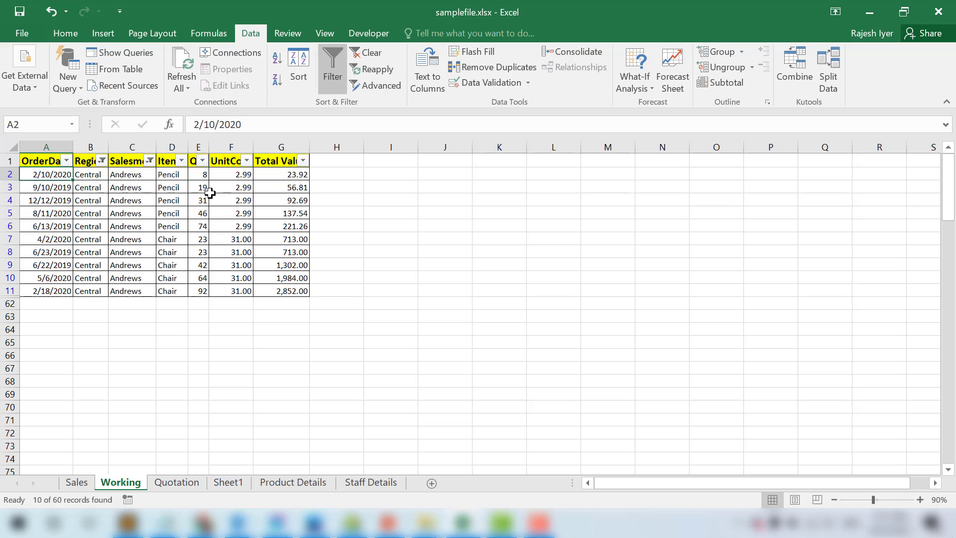
key(ctrl+shift+End)
key(ctrl+Home)
Step: Go across the first filtered record to the Total Value cell in G2
key(Down)
key(Right)
key(Right)
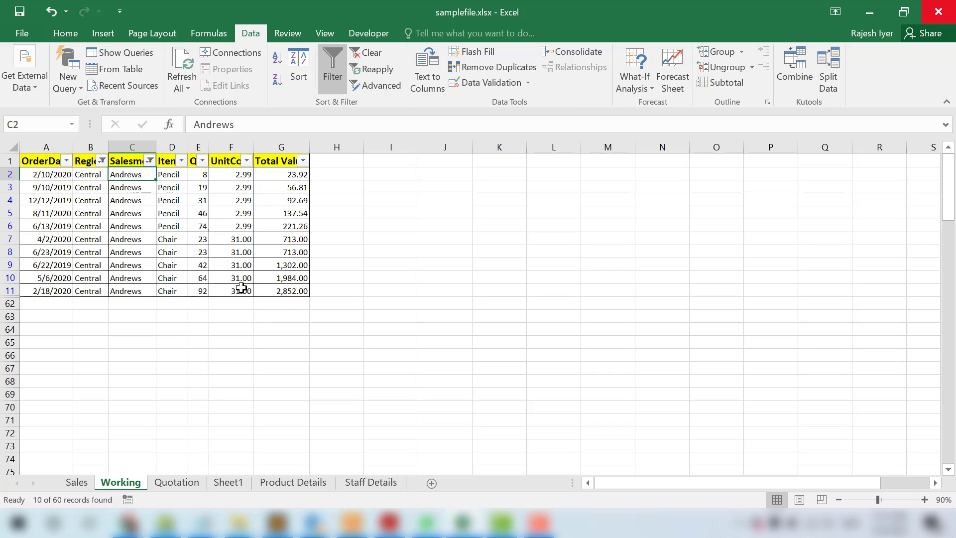
key(Right)
key(Right)
key(Right)
key(Right)
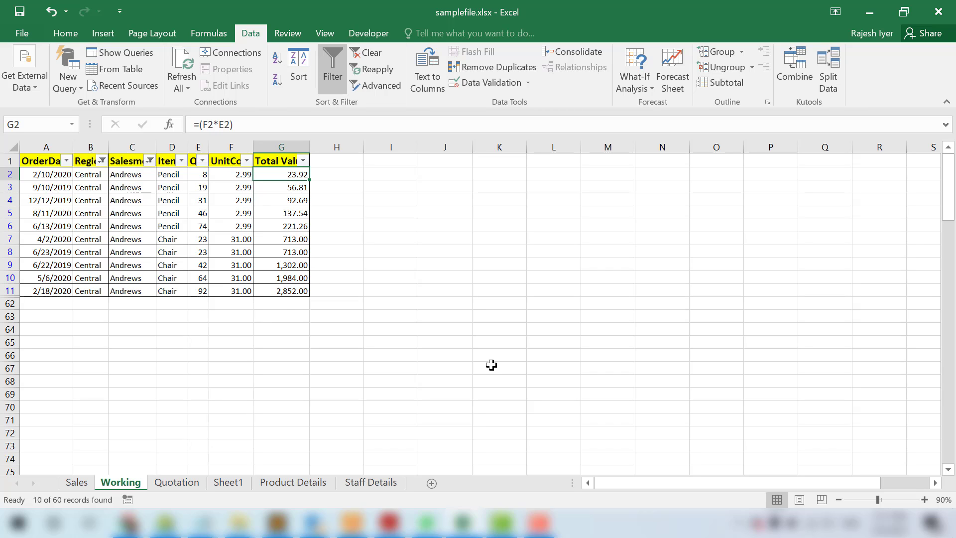
Step: Check the first filtered entries in the Region and Salesmen columns
key(ctrl+Home)
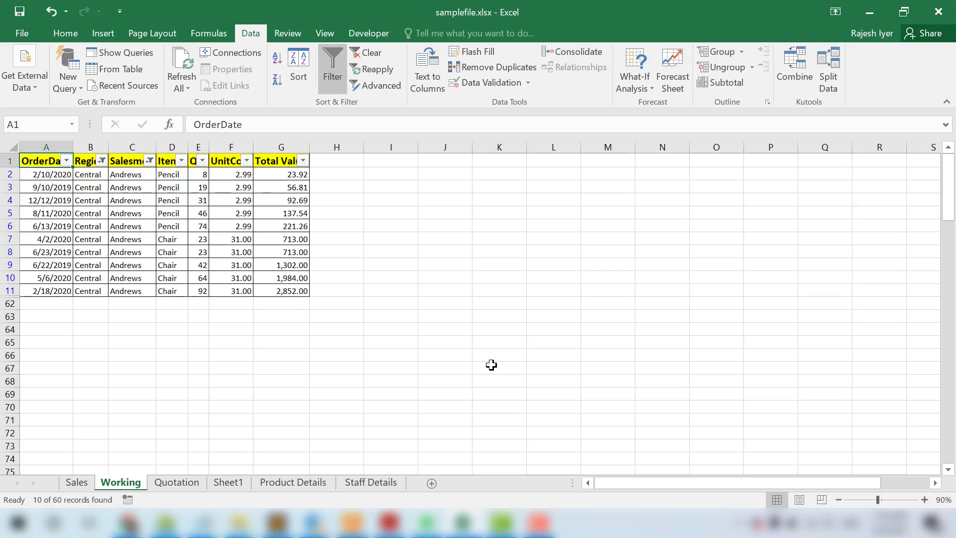
key(Right)
key(Down)
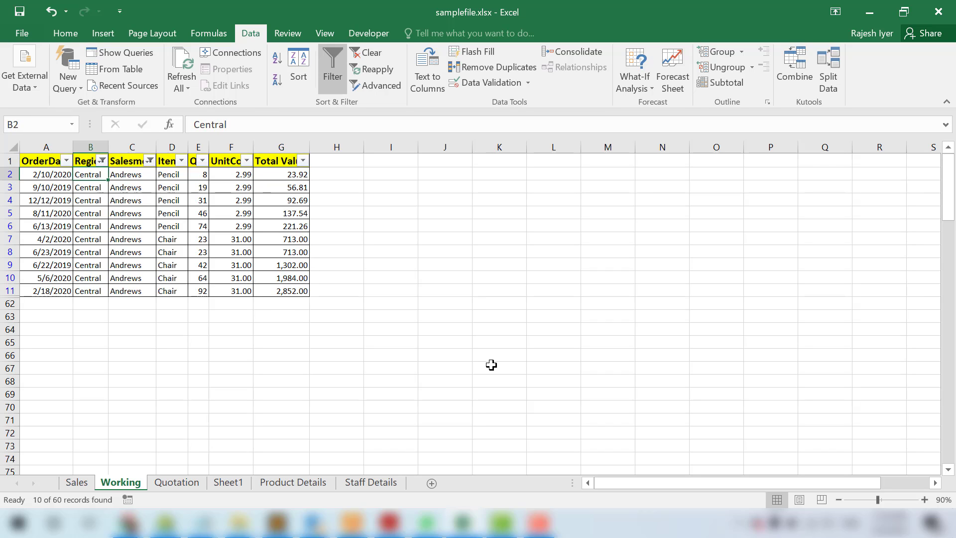
key(Up)
key(Right)
key(Down)
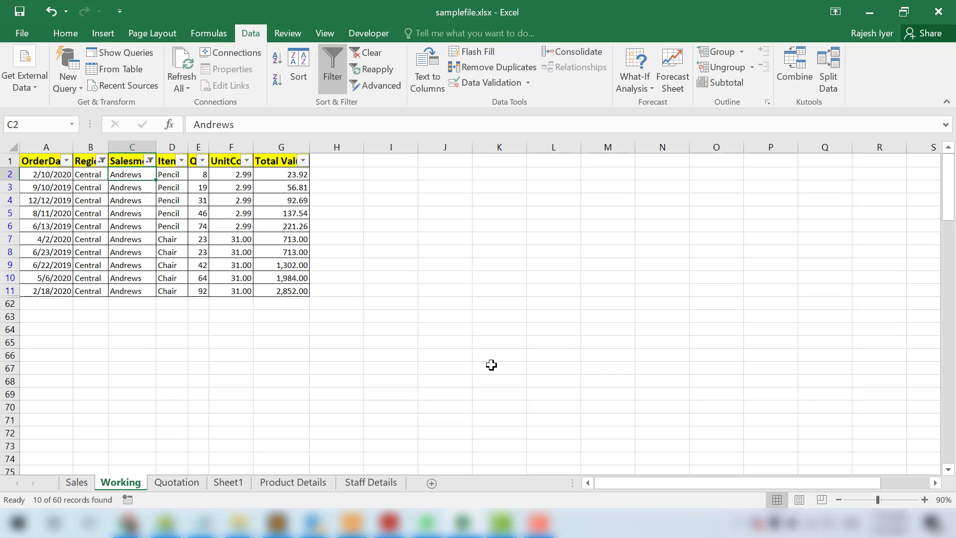
Step: Look over the empty area around column J beside the table and return to the OrderDate header
key(ctrl+Home)
key(ctrl+Right)
key(Right)
key(Right)
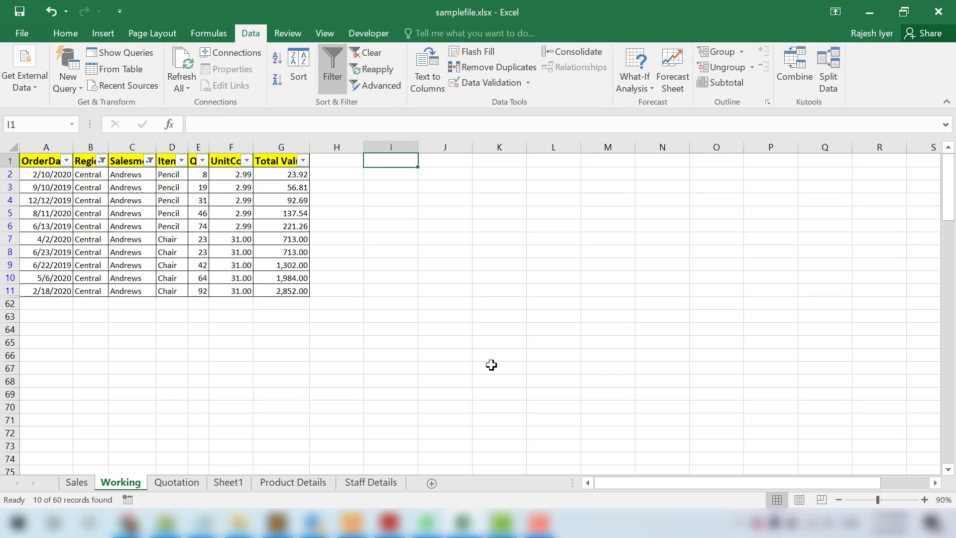
key(Right)
key(Down)
key(Down)
key(ctrl+Home)
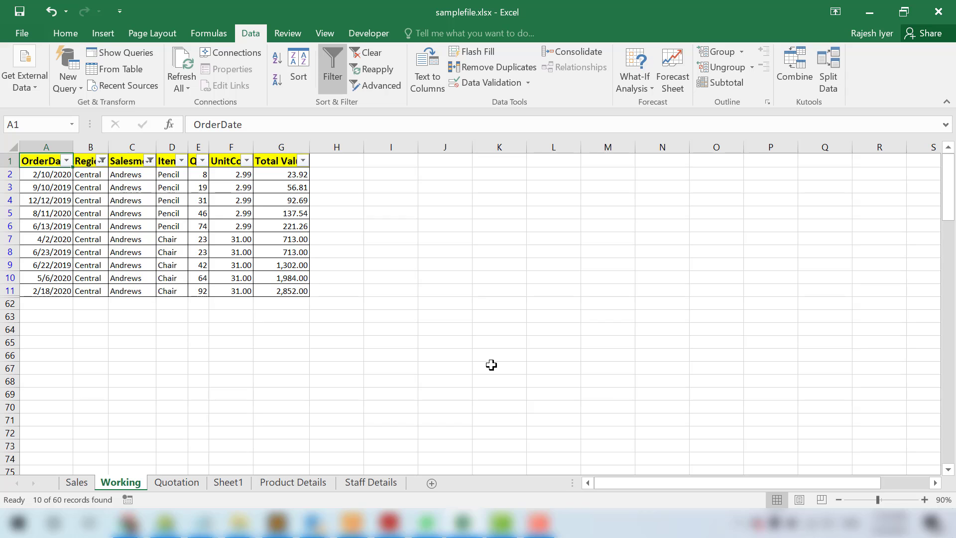
Step: Copy the filtered table with its headers and paste it at cell J2
key(ctrl+a)
key(ctrl+c)
key(ctrl+Right)
key(Right)
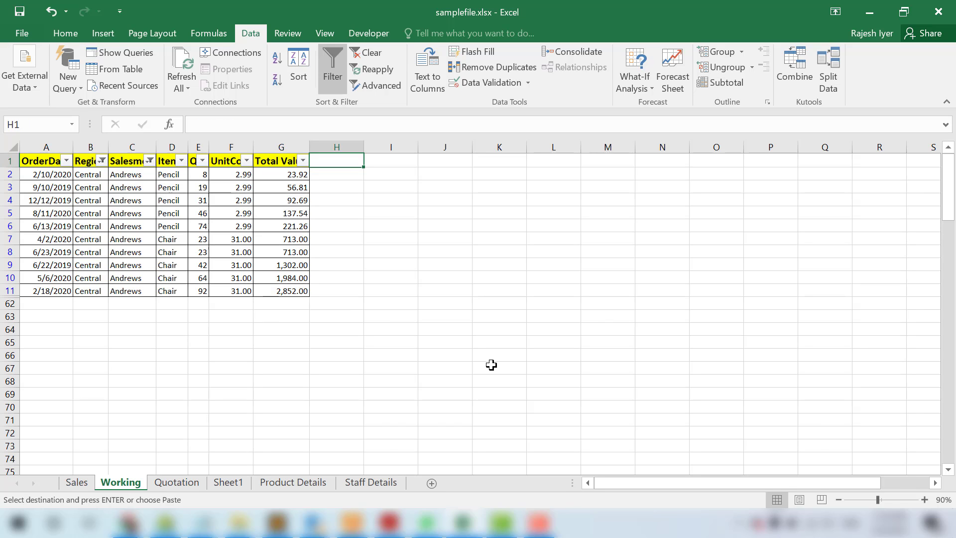
key(Right)
key(Right)
key(Down)
key(ctrl+v)
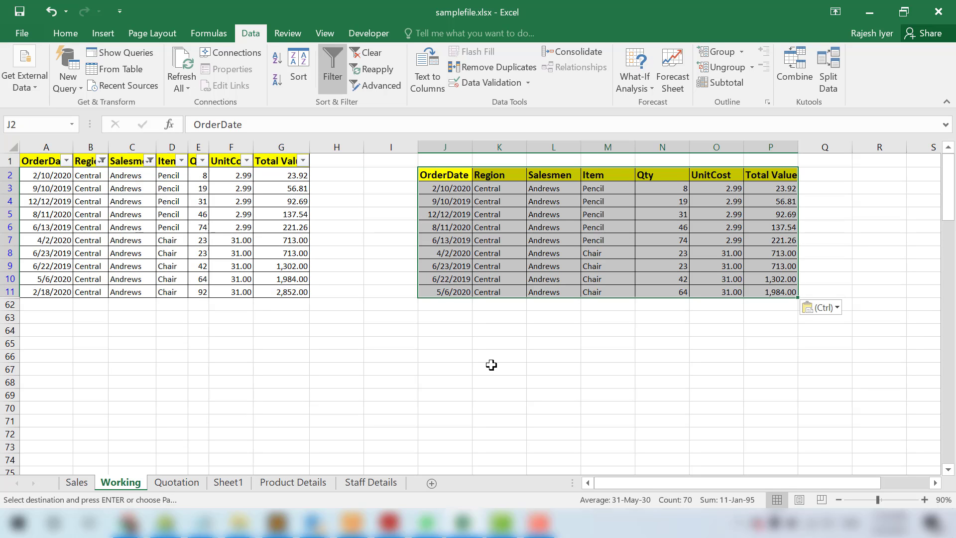
Step: Undo the pasted copy at J2 and select the filtered table with its headers
key(ctrl+z)
key(ctrl+Left)
key(Up)
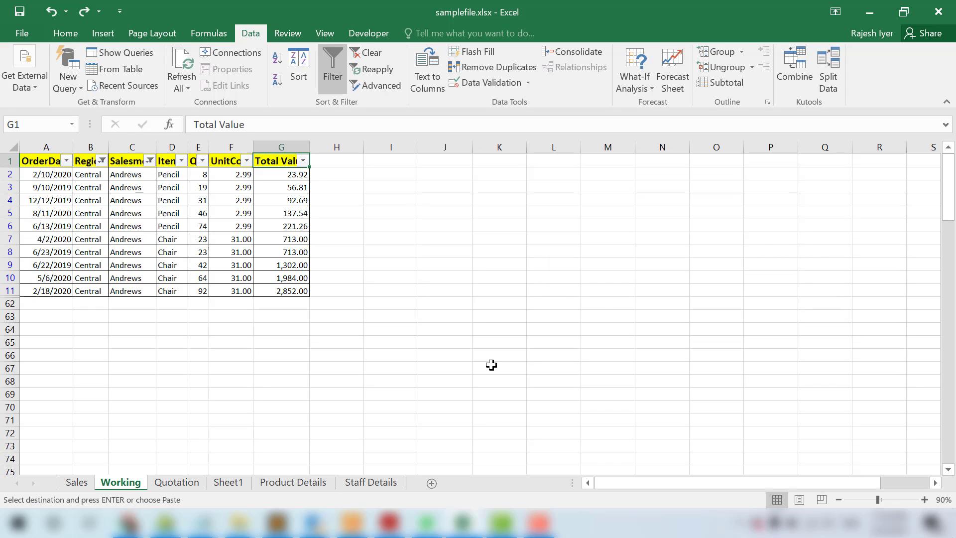
key(ctrl+Left)
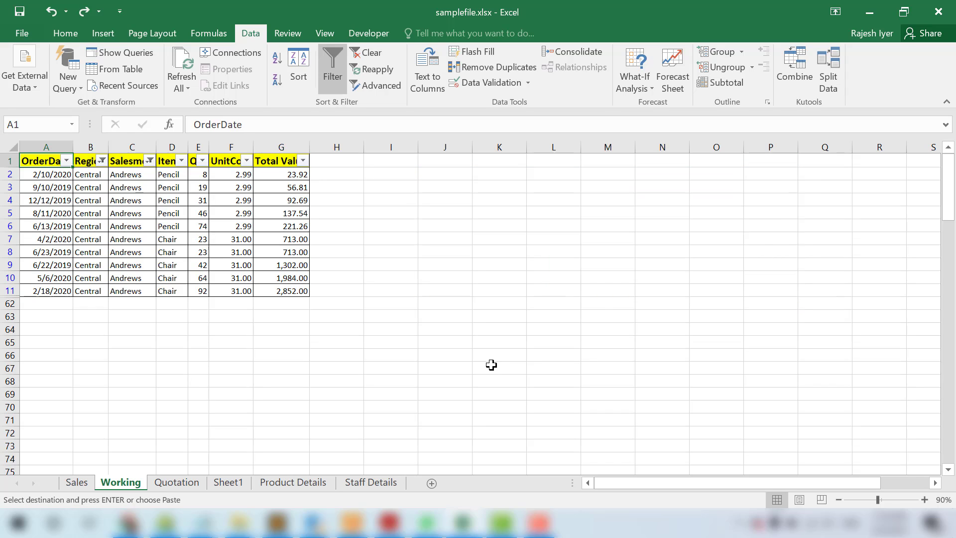
key(ctrl+shift+Right)
key(ctrl+shift+Down)
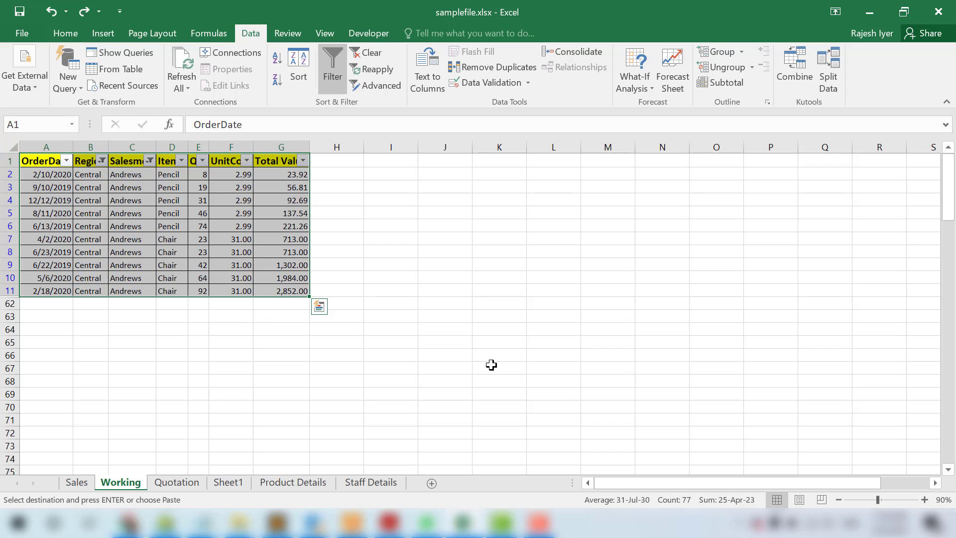
Step: Cancel the pending copy and turn off filtering for the sales table
key(ctrl+Home)
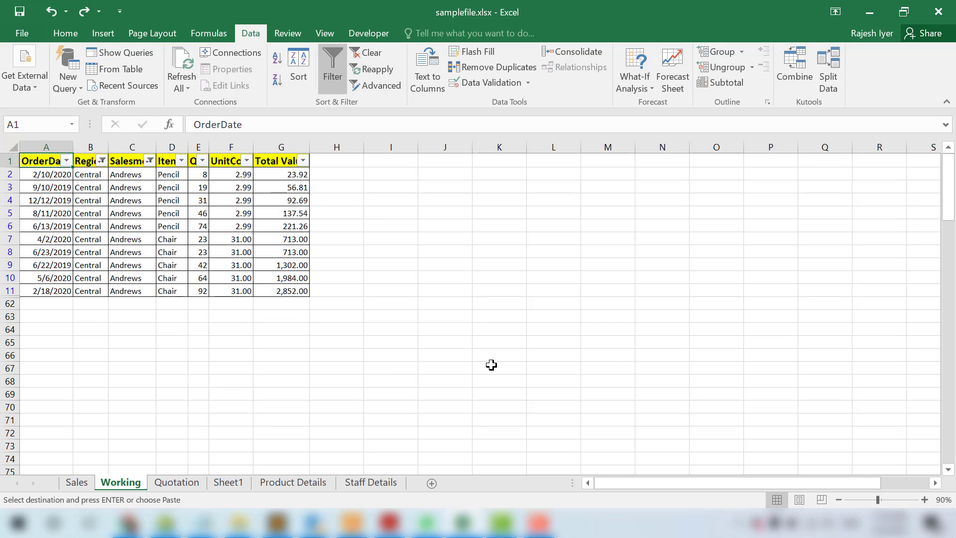
key(Escape)
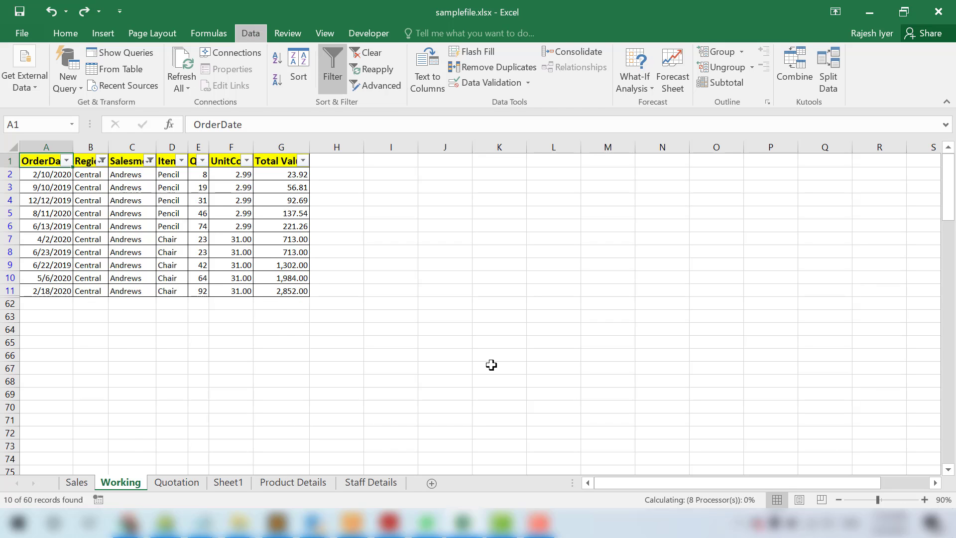
key(ctrl+shift+l)
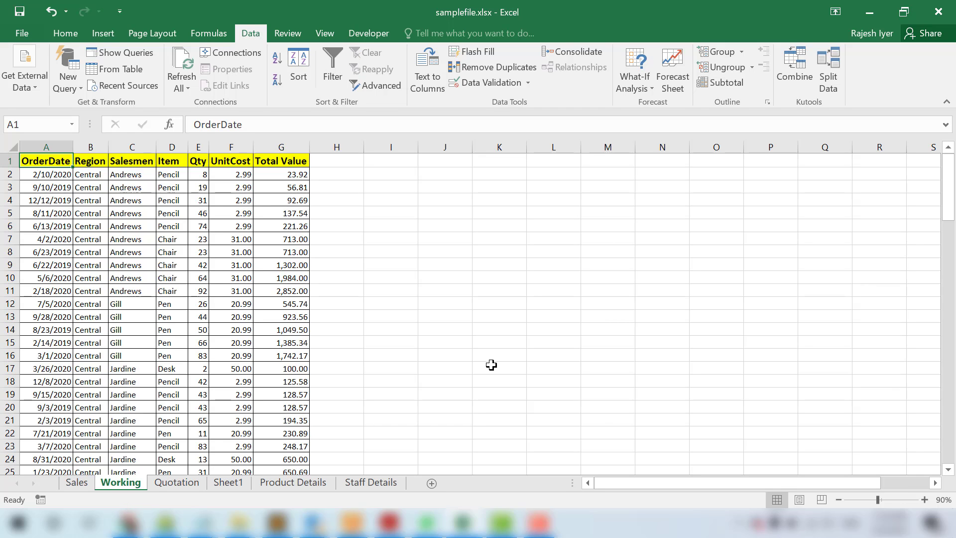
Step: Copy the table's header row with its first record and paste it at cell I1
key(ctrl+shift+Right)
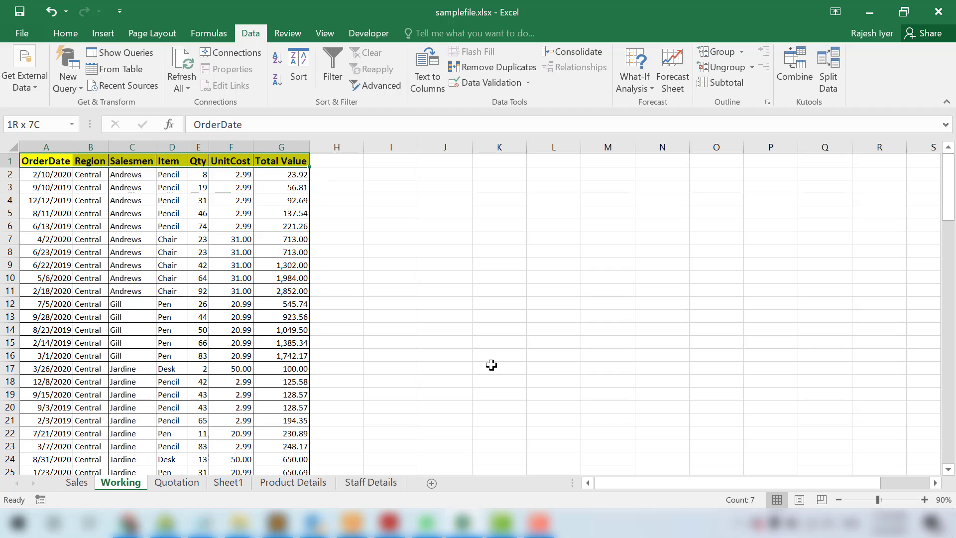
key(shift+Down)
key(ctrl+c)
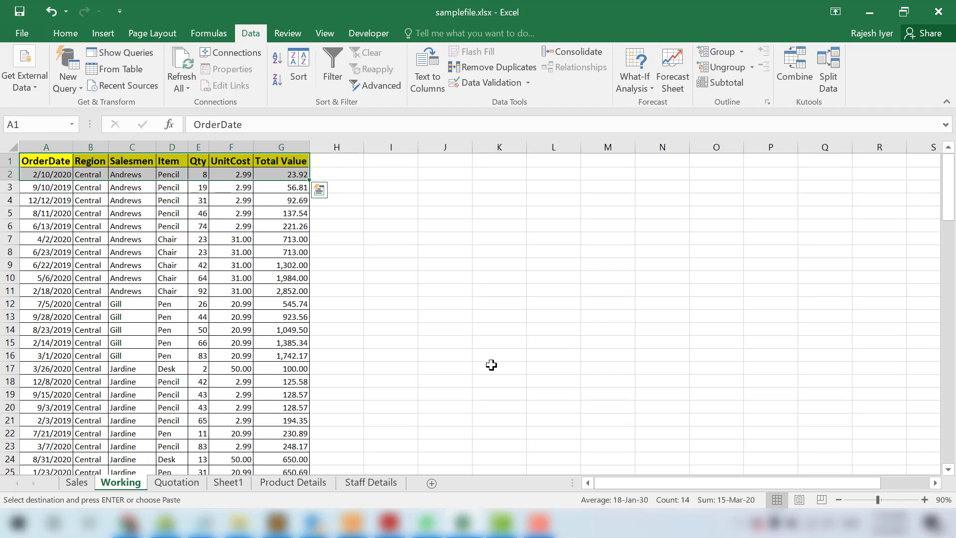
key(ctrl+Right)
key(Right)
key(Right)
key(Right)
key(Left)
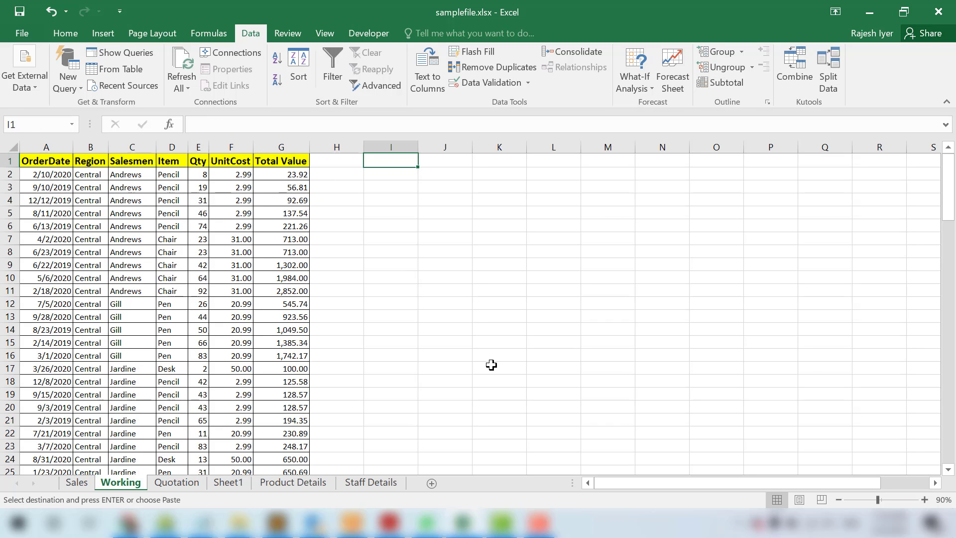
key(ctrl+v)
key(Down)
key(Escape)
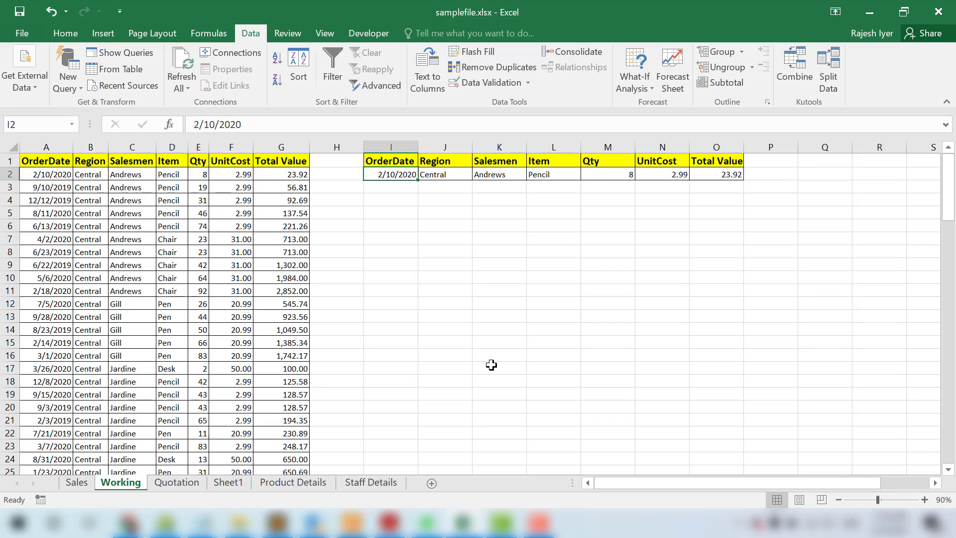
Step: Clear the copied record's values in I2:O2 and highlight the header and criteria block I1:O2
key(ctrl+shift+Right)
key(Delete)
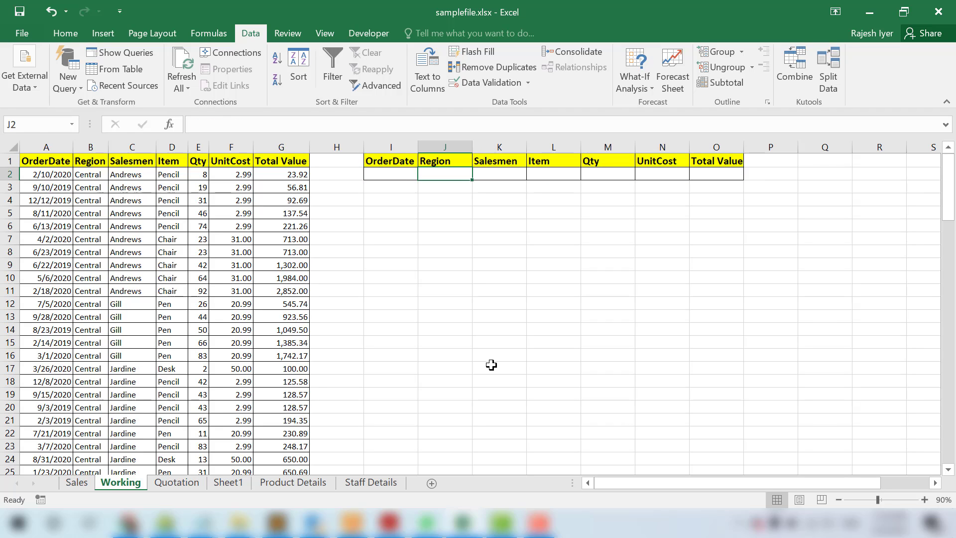
key(Up)
key(shift+Right)
key(shift+Right)
key(shift+Right)
key(shift+Right)
key(shift+Right)
key(shift+Right)
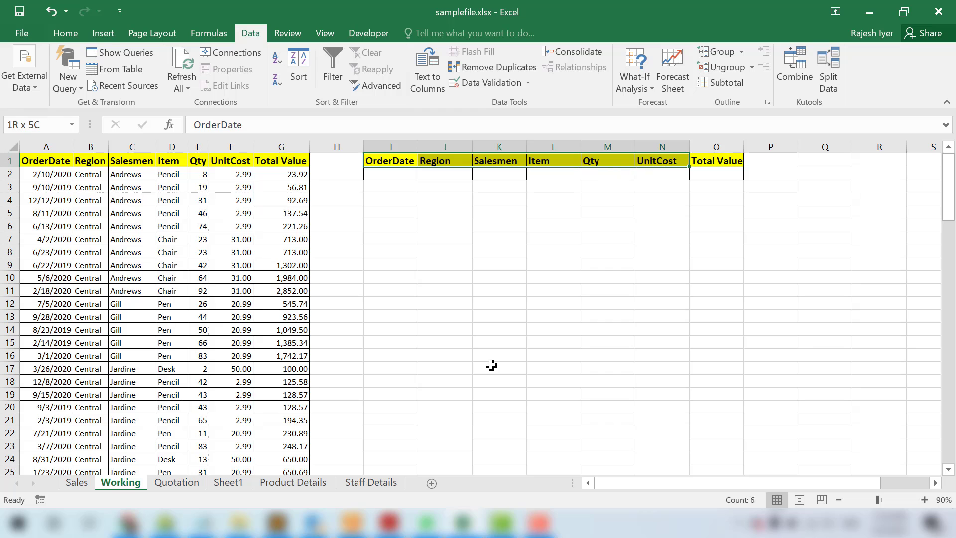
key(shift+Down)
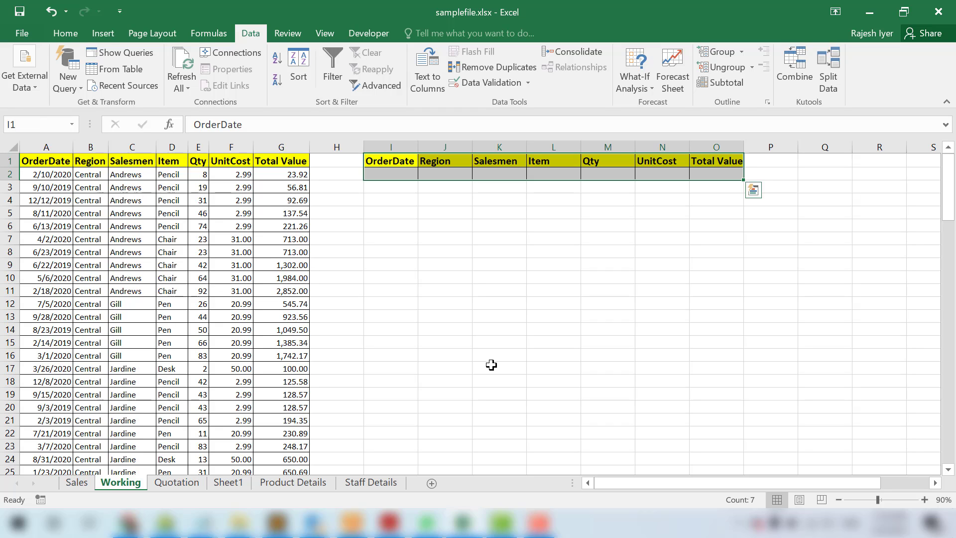
key(Up)
key(Down)
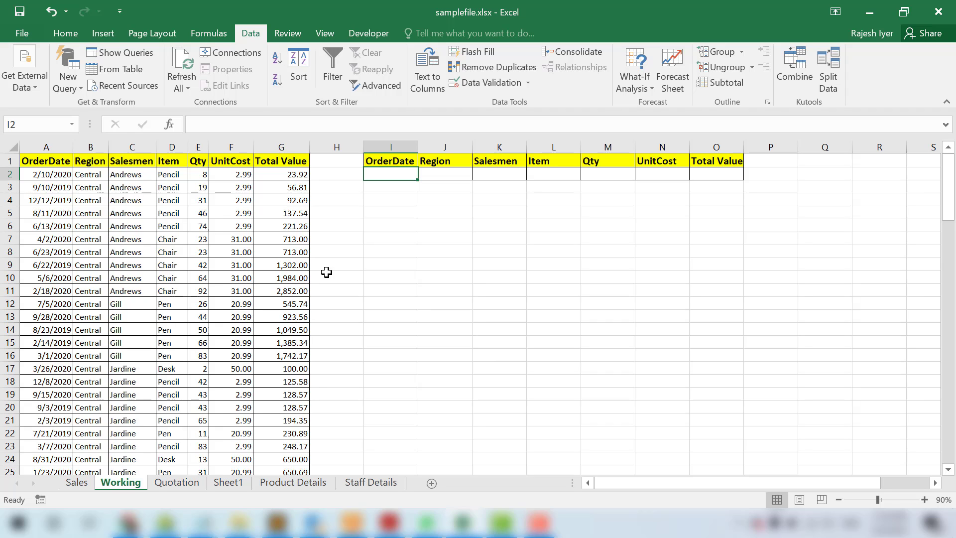
Step: Look over the source table and the empty criteria cells under Region, Salesmen and Item
click(47, 161)
drag(46, 161, 263, 337)
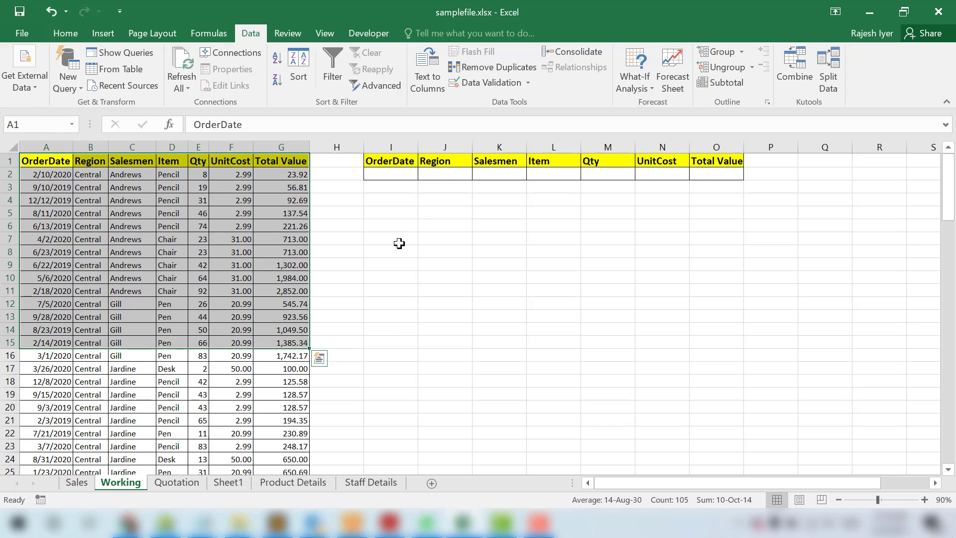
click(444, 172)
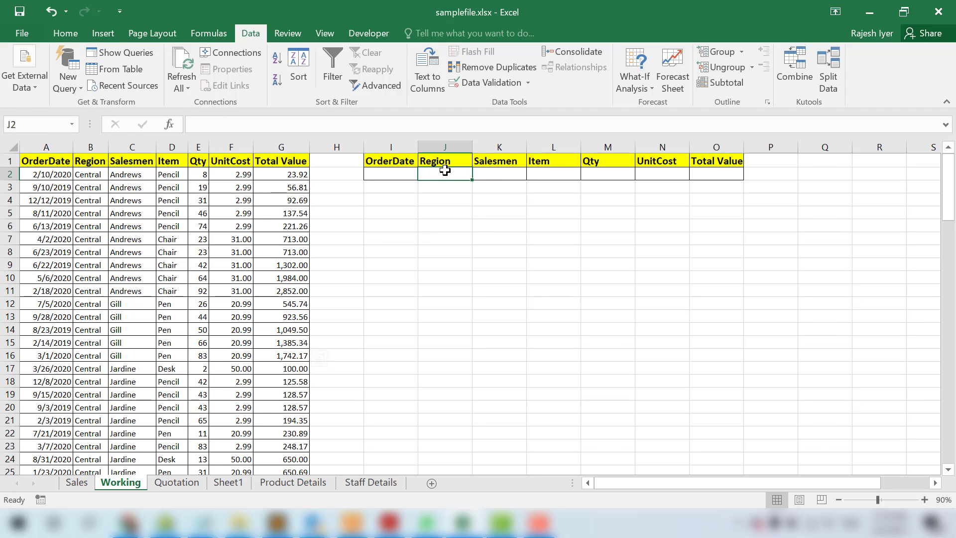
click(506, 172)
click(542, 174)
click(394, 252)
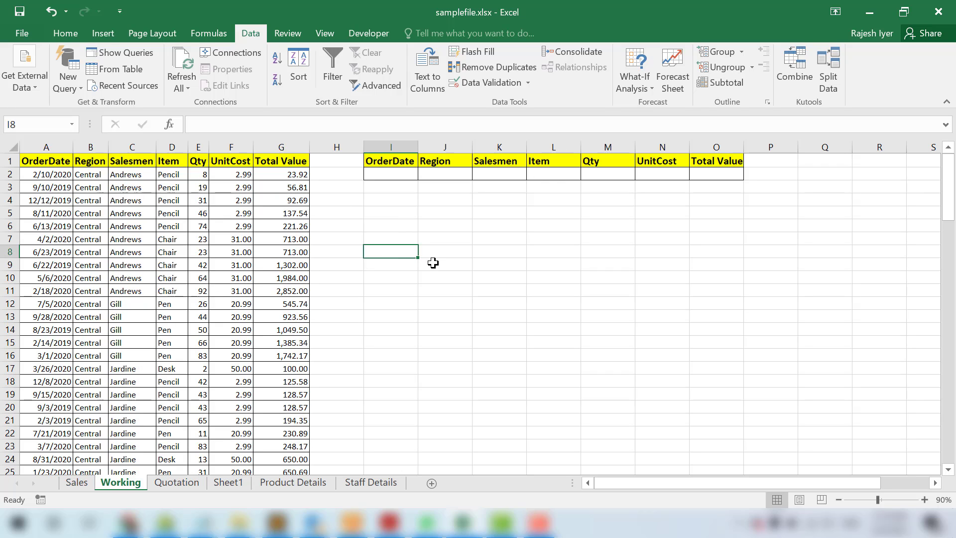
Step: Enter Central as the Region criterion in J2 and the first record's salesman name as the Salesmen criterion in K2
click(395, 176)
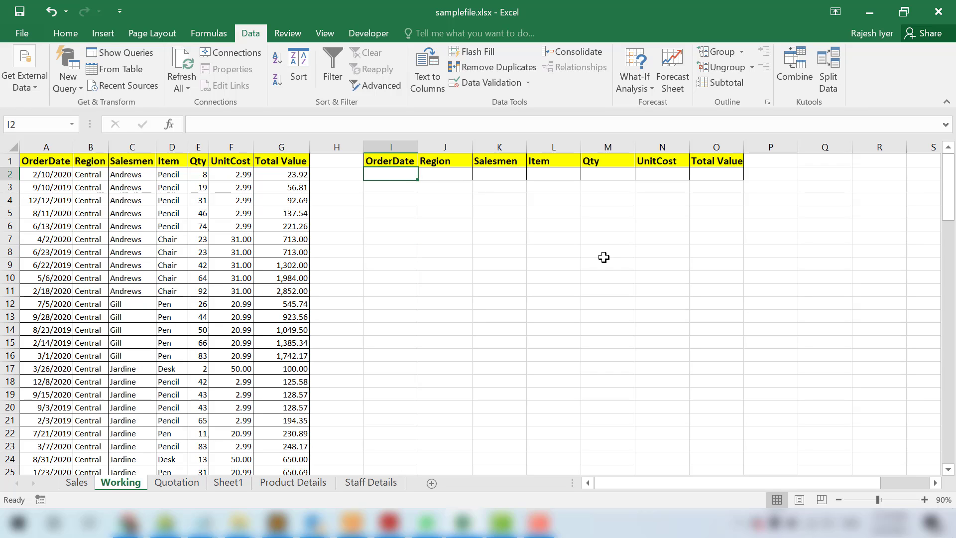
key(Tab)
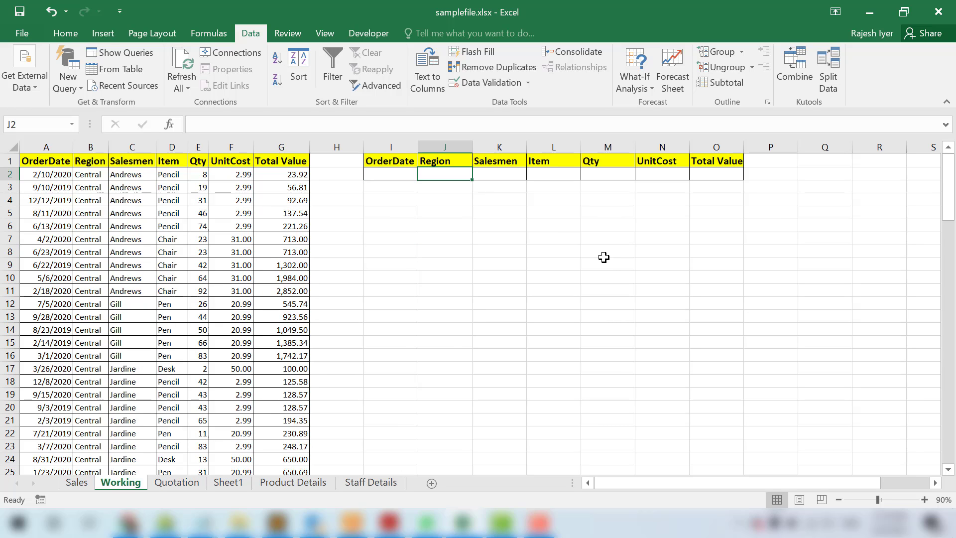
text(Central)
key(Return)
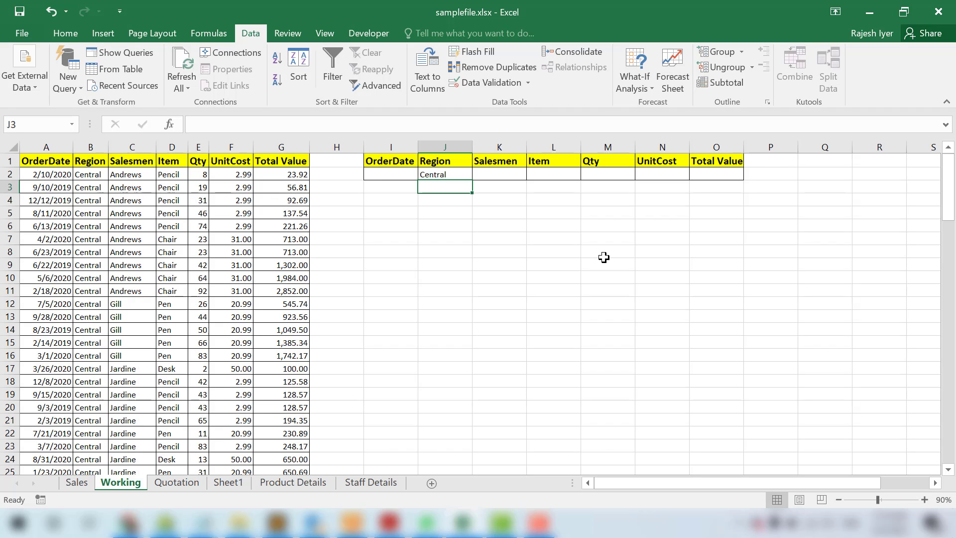
key(Up)
key(Right)
text(Andrews)
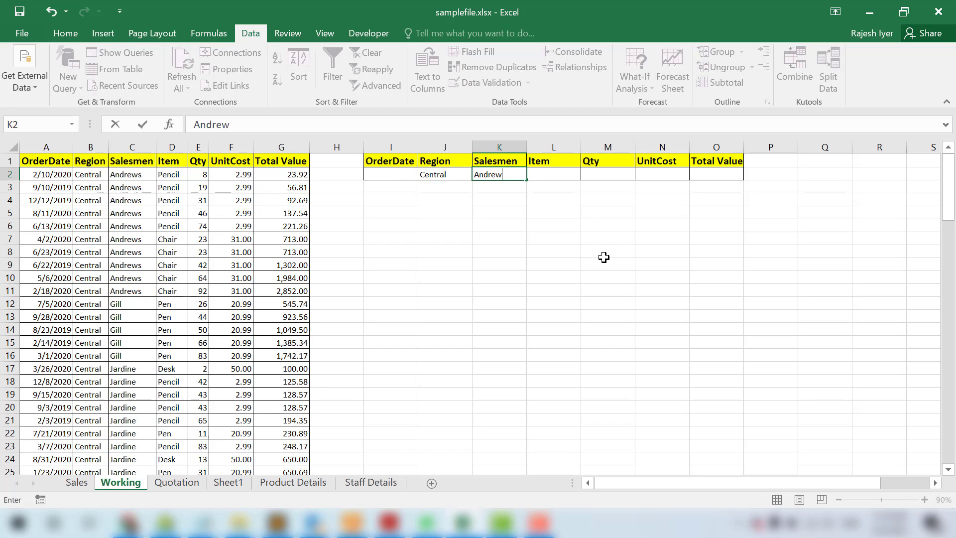
key(Return)
key(Up)
key(Left)
key(shift+Right)
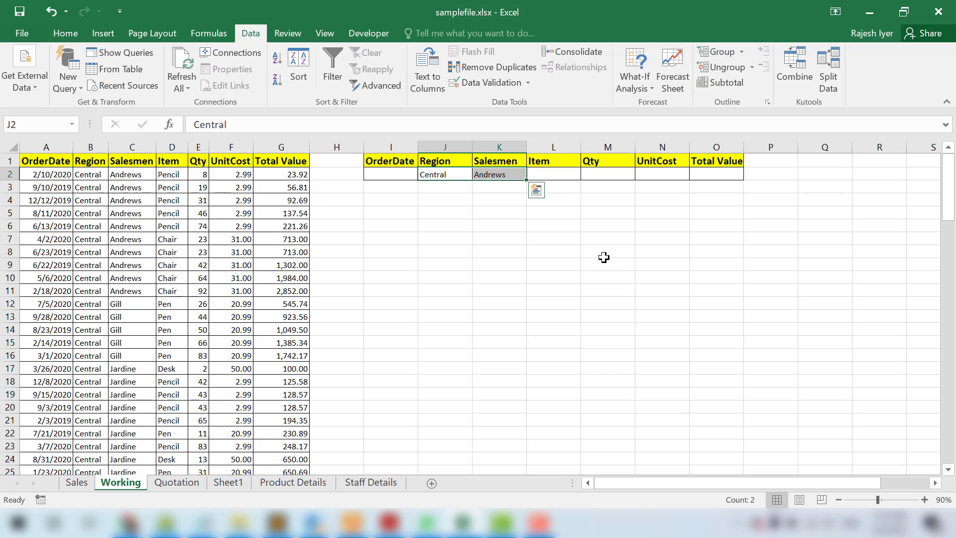
Step: Start an Advanced Filter from cell I6 and set it to copy the results to another location
key(Down)
key(Down)
key(Down)
key(Down)
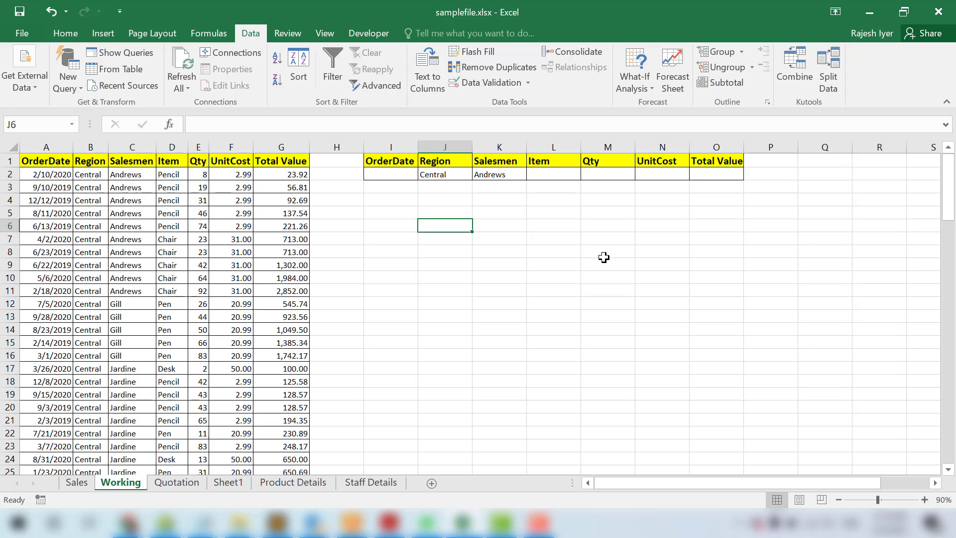
key(Left)
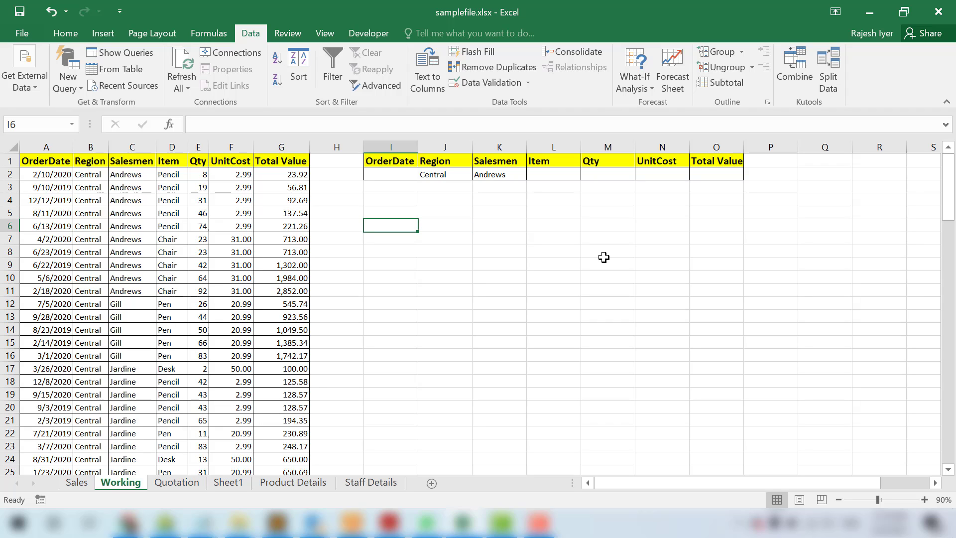
click(378, 86)
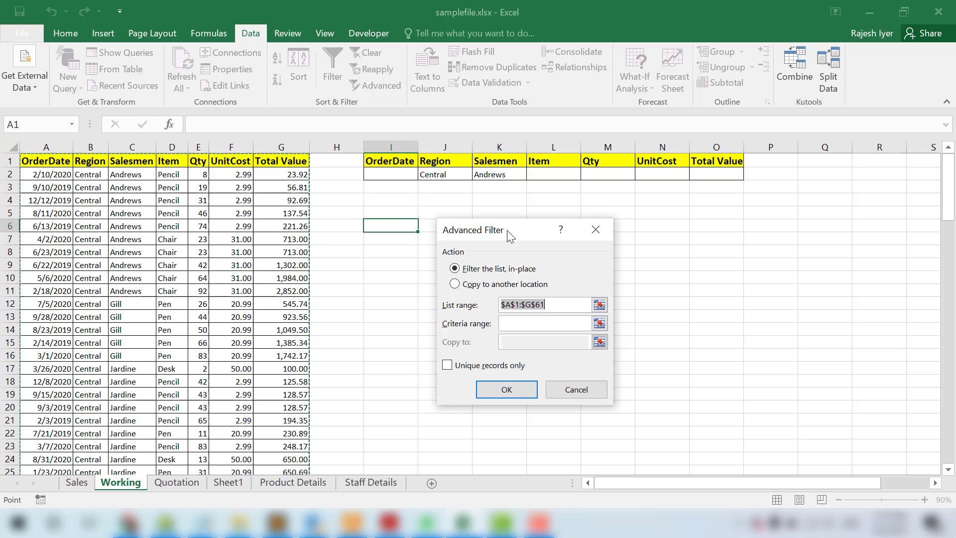
drag(507, 230, 512, 238)
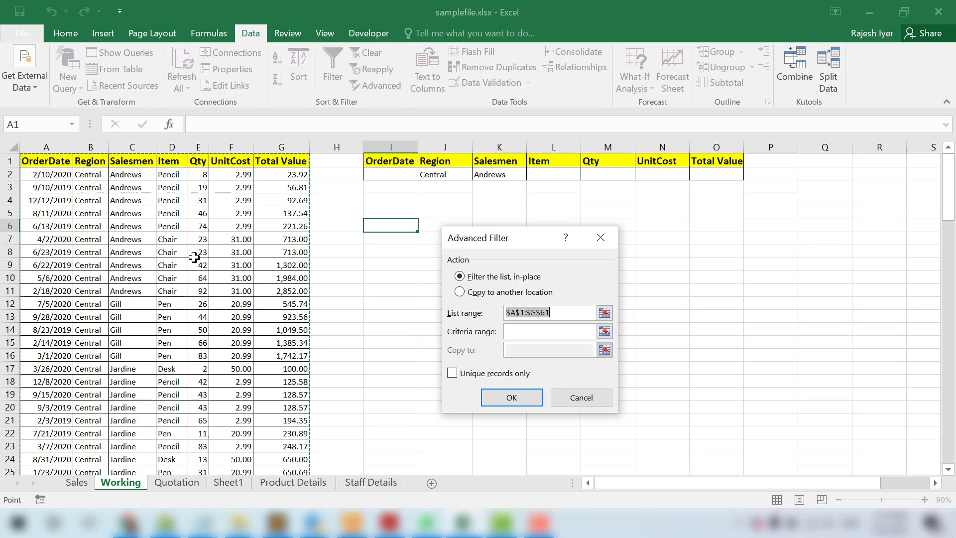
click(477, 294)
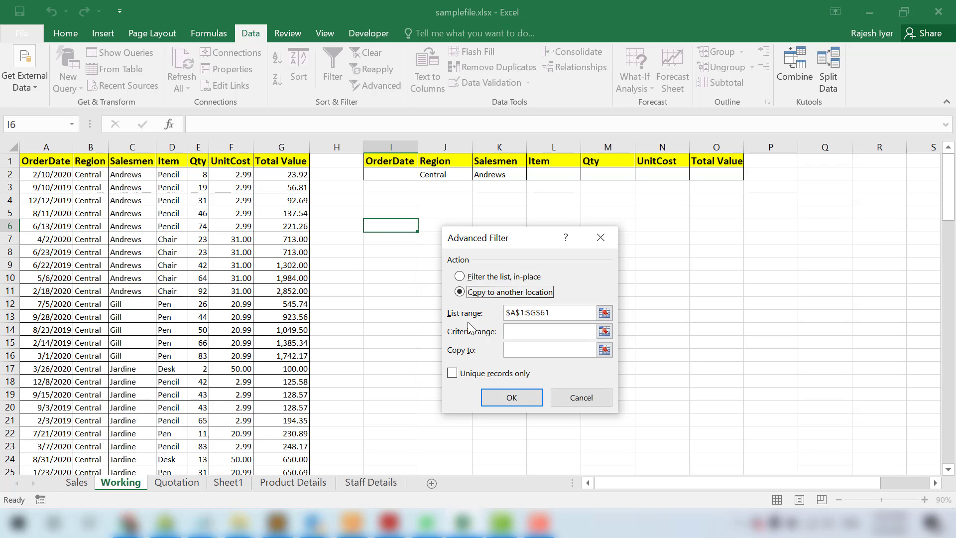
Step: Set the Advanced Filter's list range to the full sales table, A1:G61
click(567, 311)
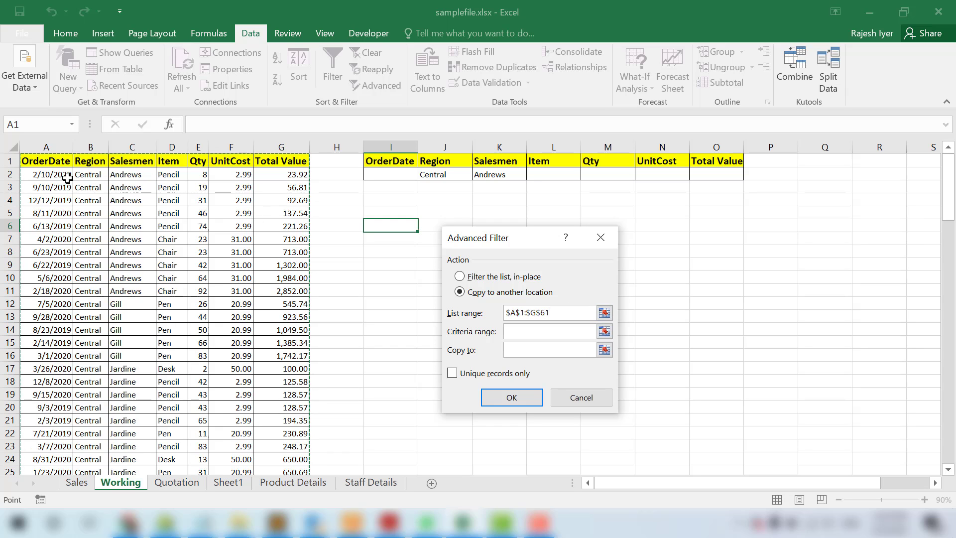
click(44, 165)
drag(45, 165, 305, 161)
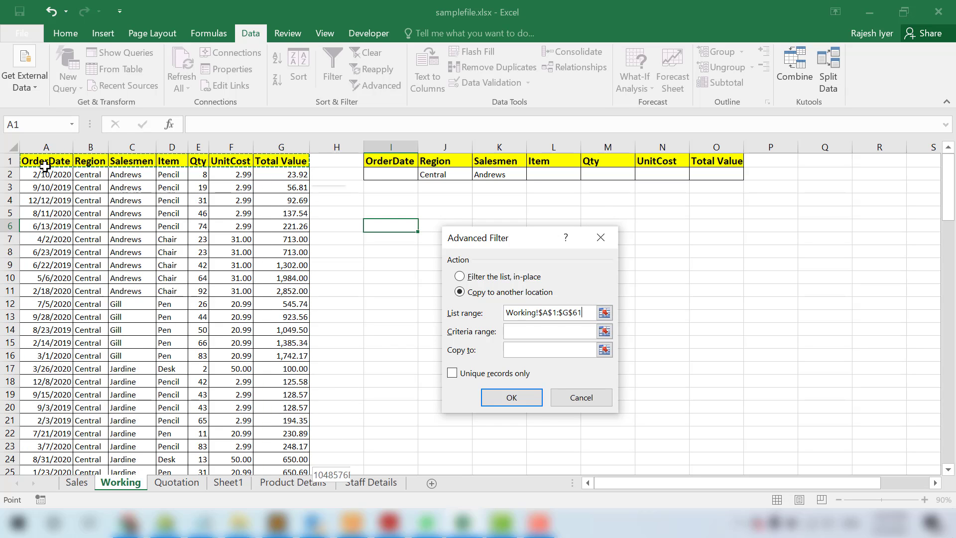
key(ctrl+shift+Down)
Step: Set the Advanced Filter's criteria range to I1:O2, covering all copied headers and the criteria row
click(538, 331)
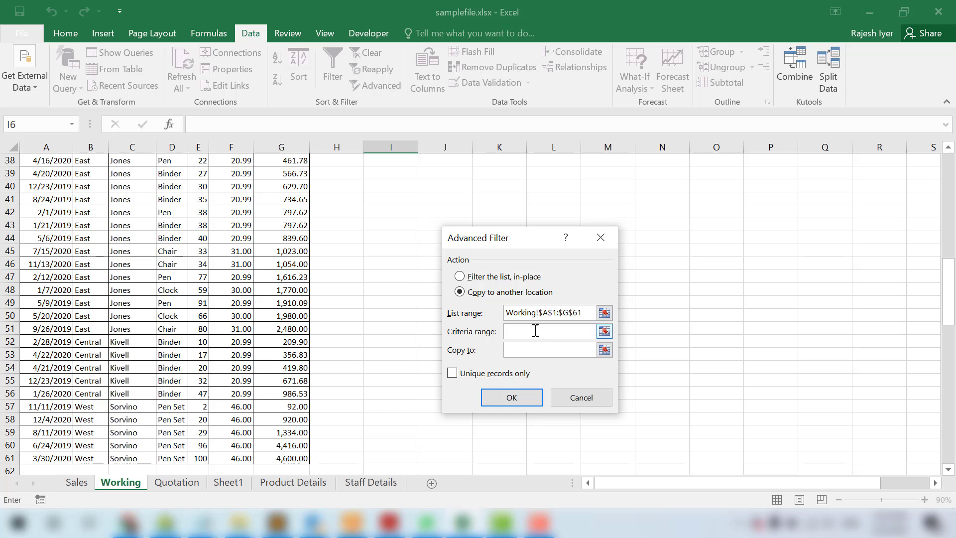
click(390, 256)
key(ctrl+Up)
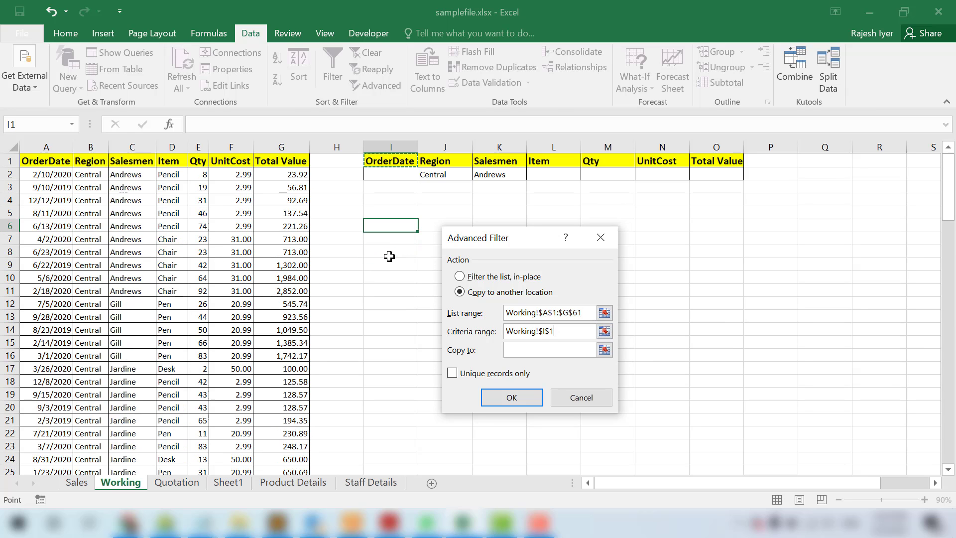
key(shift+Right)
key(shift+Down)
key(shift+Right)
key(shift+Right)
key(shift+Right)
key(shift+Right)
key(shift+Right)
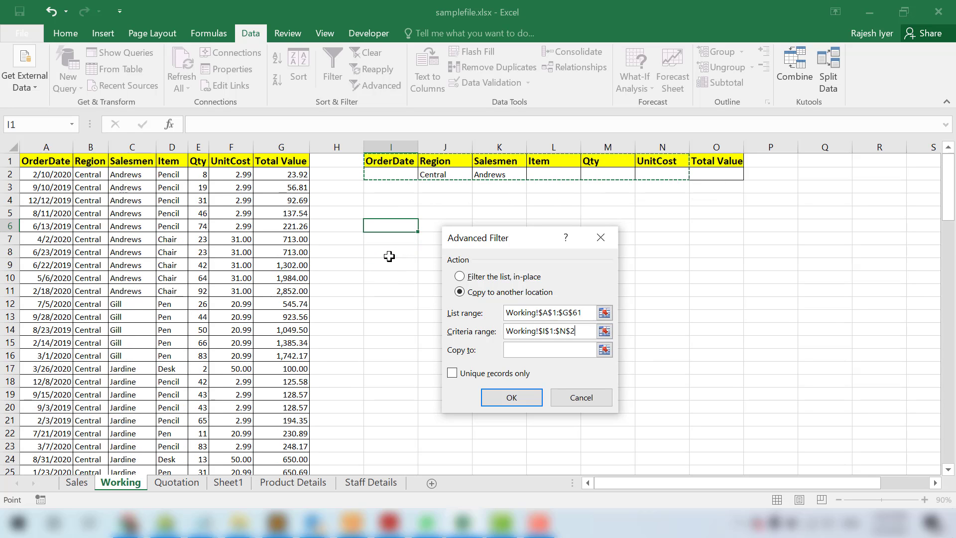
Step: Set cell I6 as the copy destination and run the Advanced Filter
click(523, 351)
drag(518, 249, 687, 215)
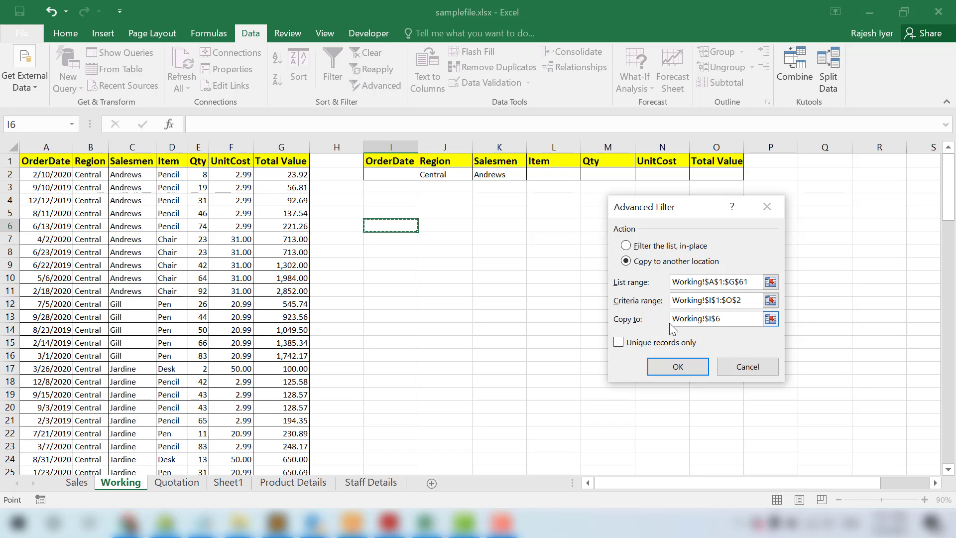
click(676, 369)
Step: Check the extracted records at I6 against the Region and Salesmen criteria and the original sales table
drag(396, 225, 715, 355)
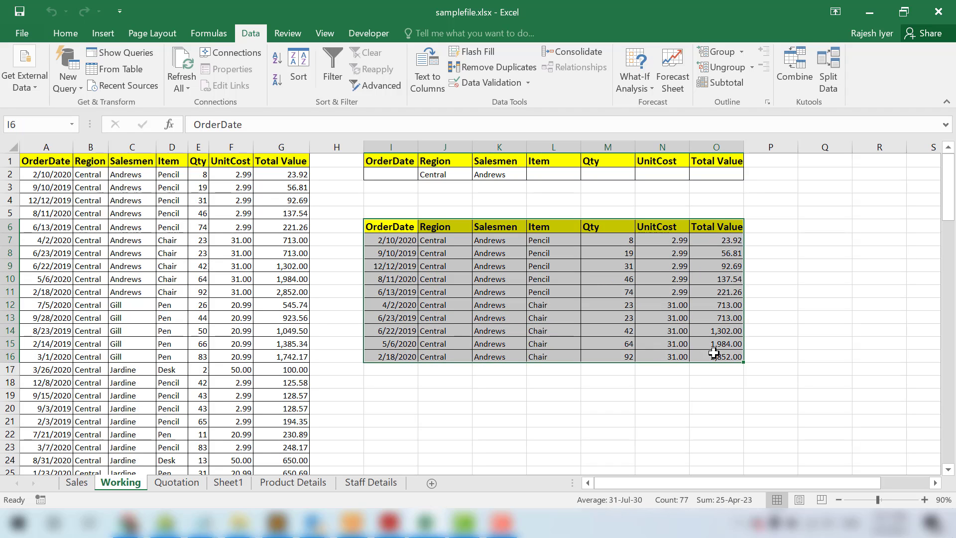
click(457, 243)
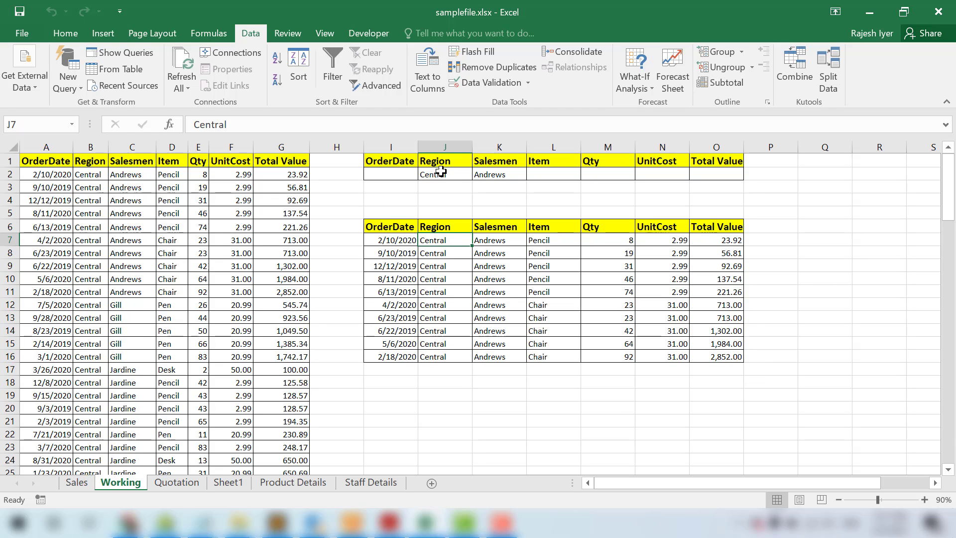
click(456, 257)
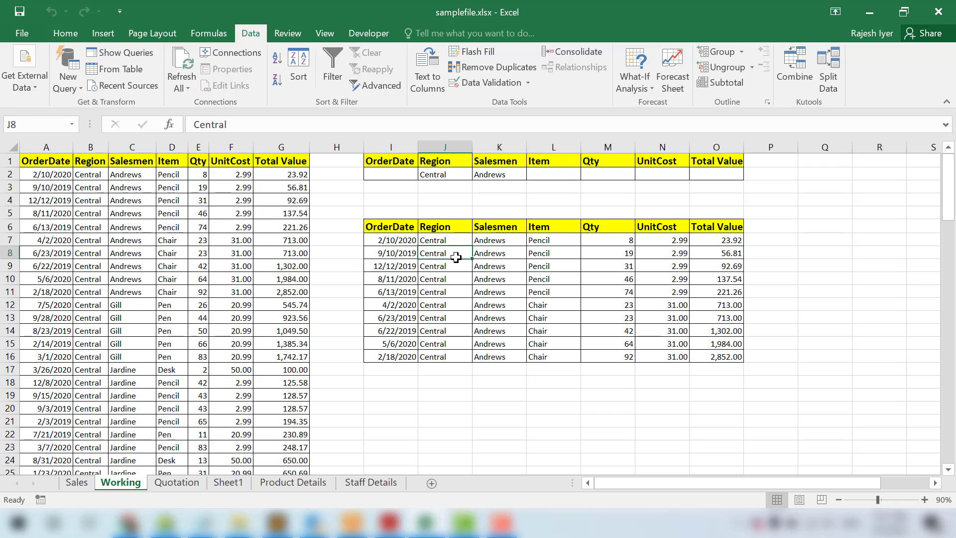
click(498, 183)
click(502, 170)
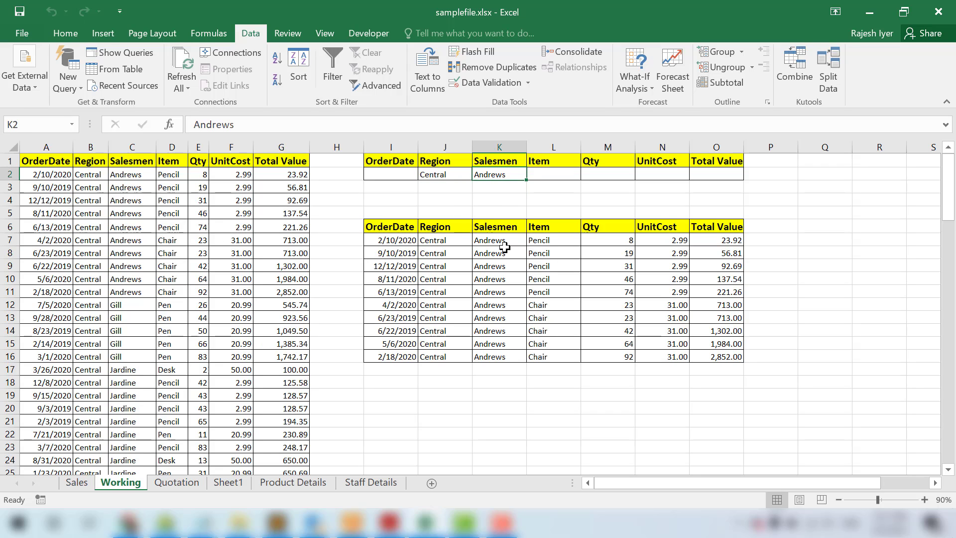
drag(381, 227, 712, 357)
click(722, 358)
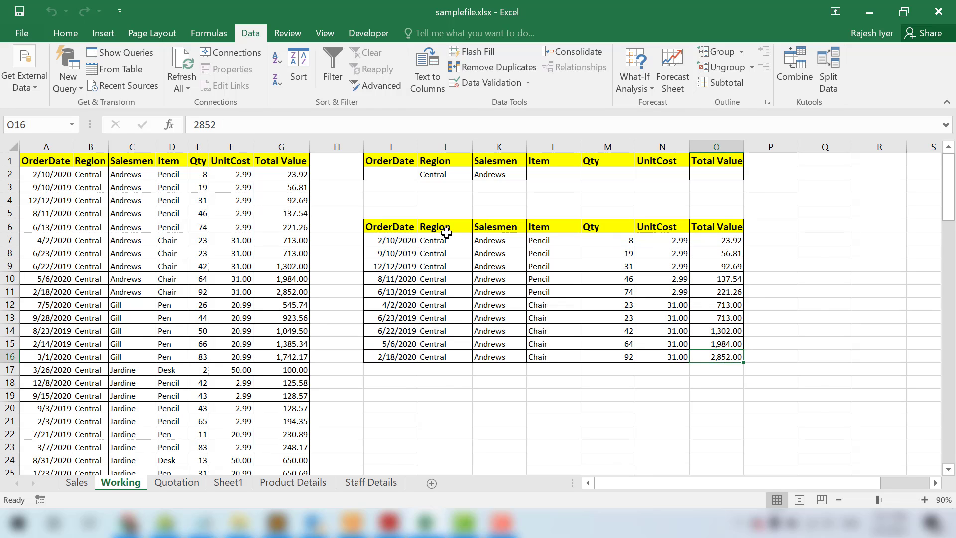
drag(39, 164, 274, 393)
click(277, 357)
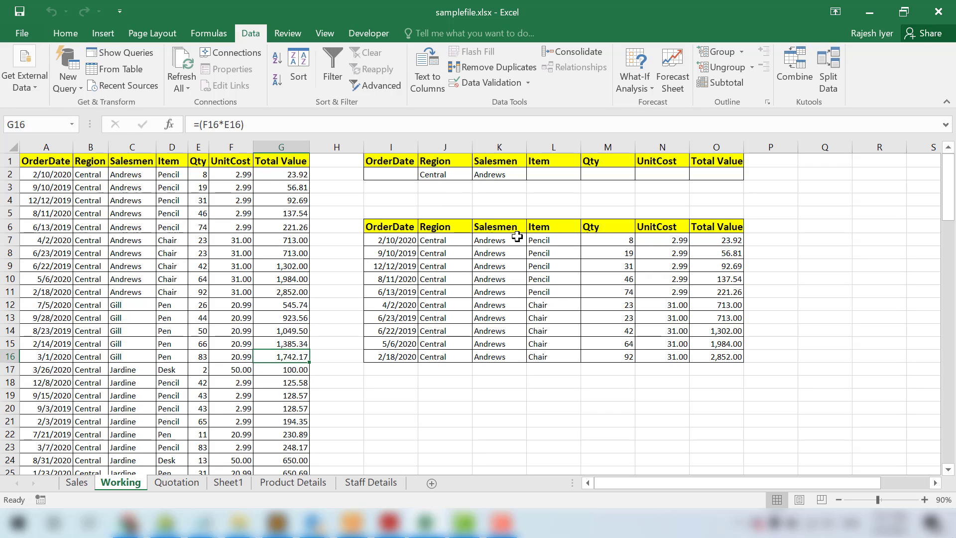
click(189, 190)
click(167, 185)
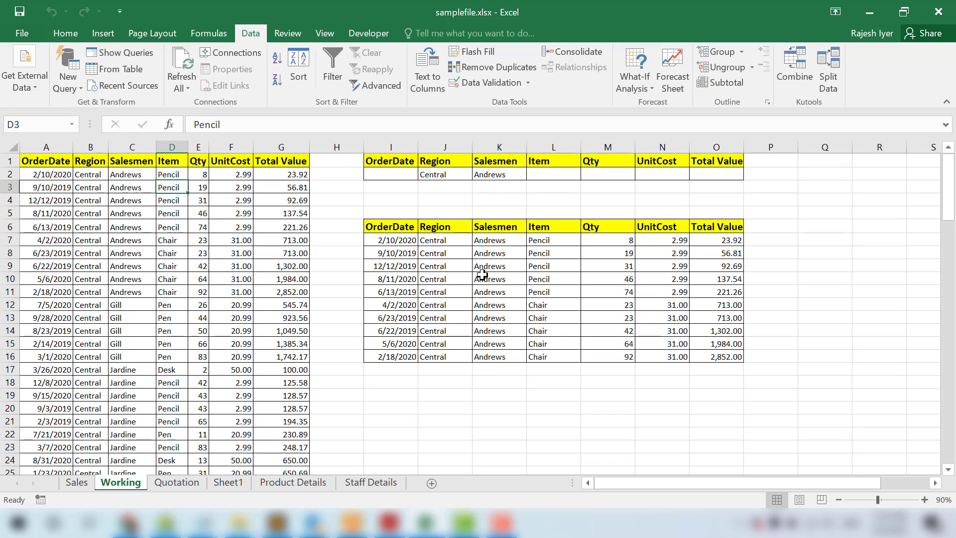
click(390, 370)
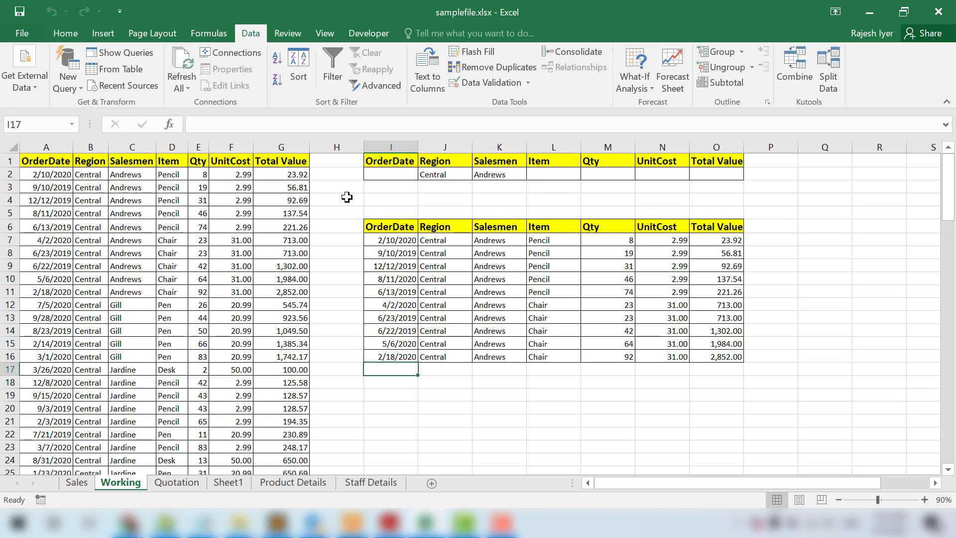
Step: Clear the previously extracted records and their formatting from the range H4:P19 below the criteria row
drag(347, 197, 771, 390)
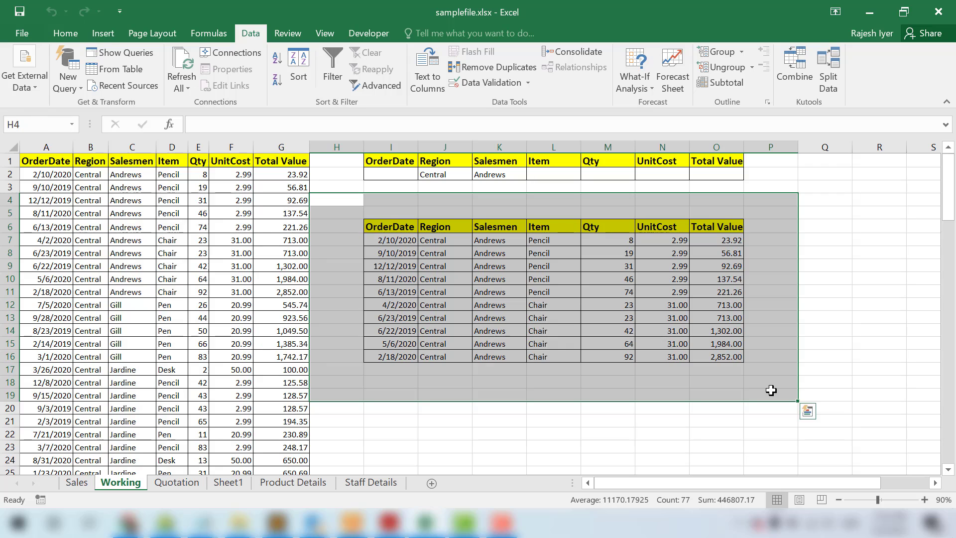
key(Delete)
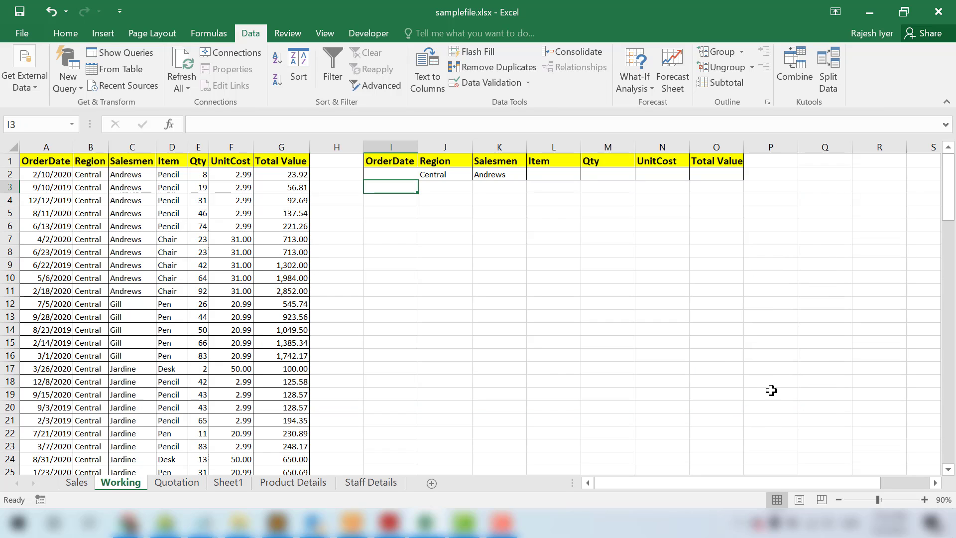
key(Down)
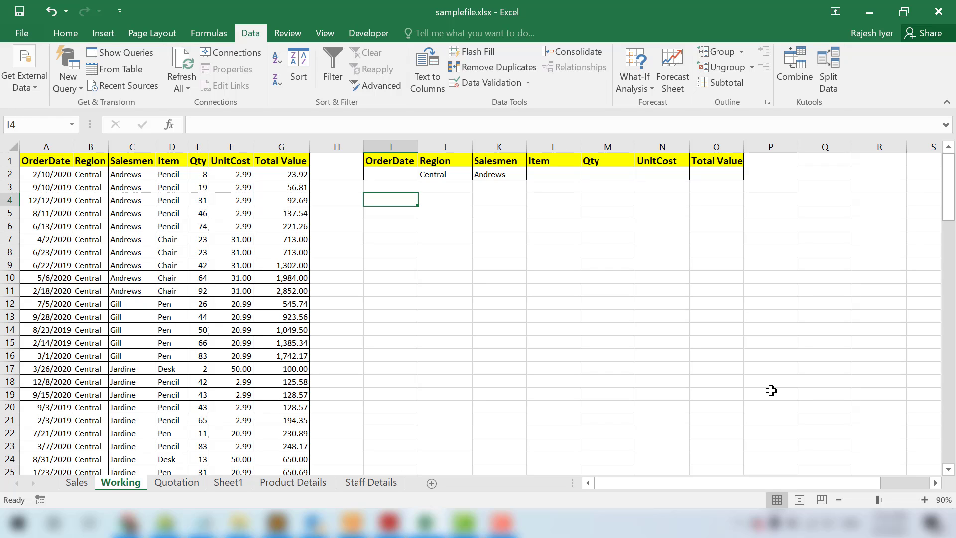
key(Down)
key(Down)
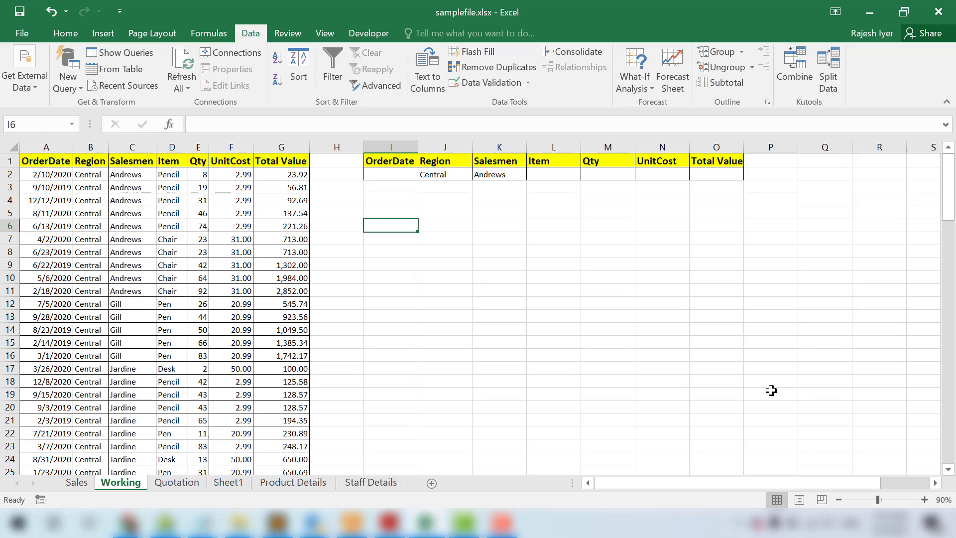
key(shift+Down)
key(shift+Down)
key(shift+Down)
key(shift+Down)
key(shift+Down)
key(shift+Down)
key(shift+Down)
key(shift+Down)
key(shift+Down)
key(shift+Down)
key(shift+Down)
key(shift+Right)
key(shift+Right)
key(shift+Right)
key(shift+Right)
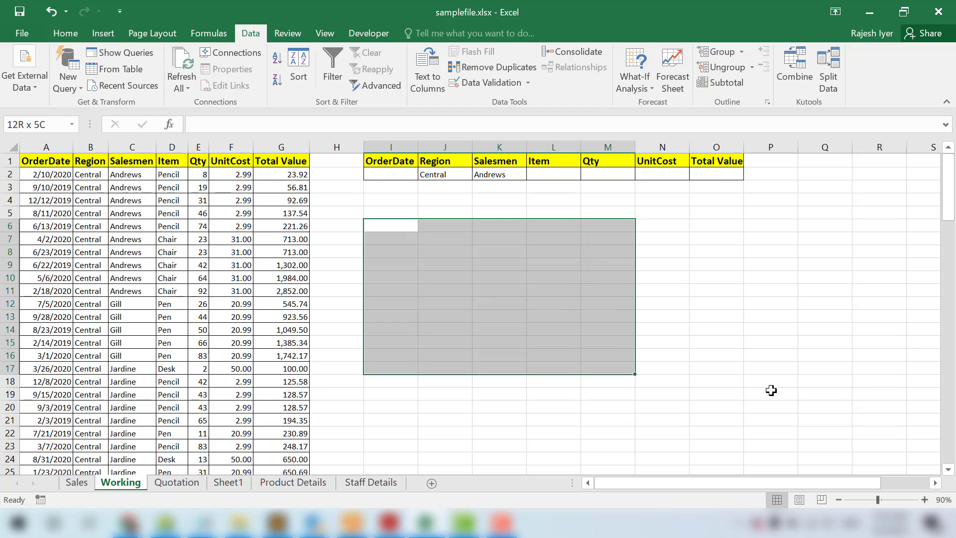
Step: Clear the Region and Salesmen criteria in J2:K2 and enter Pencil as the Item criterion in L2
click(437, 174)
key(shift+Right)
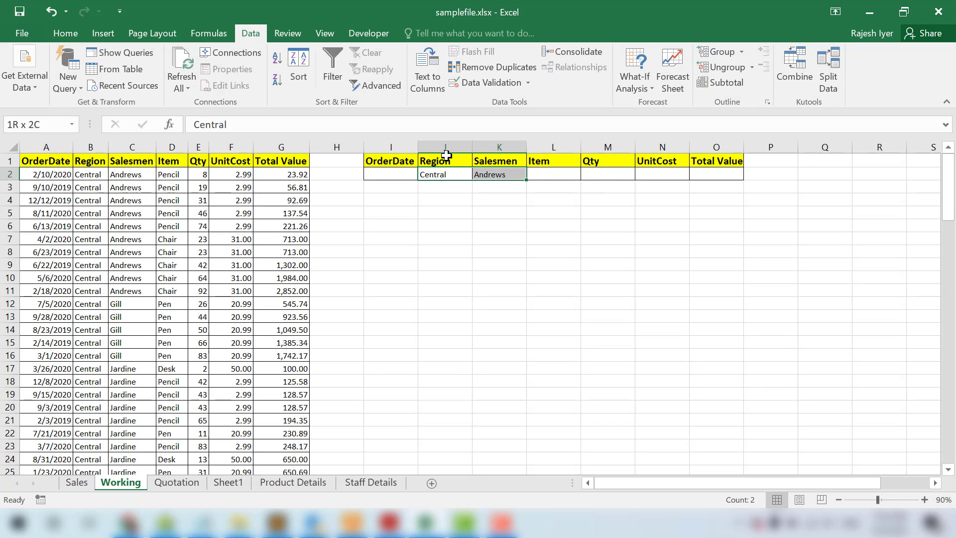
key(Delete)
key(Right)
key(Right)
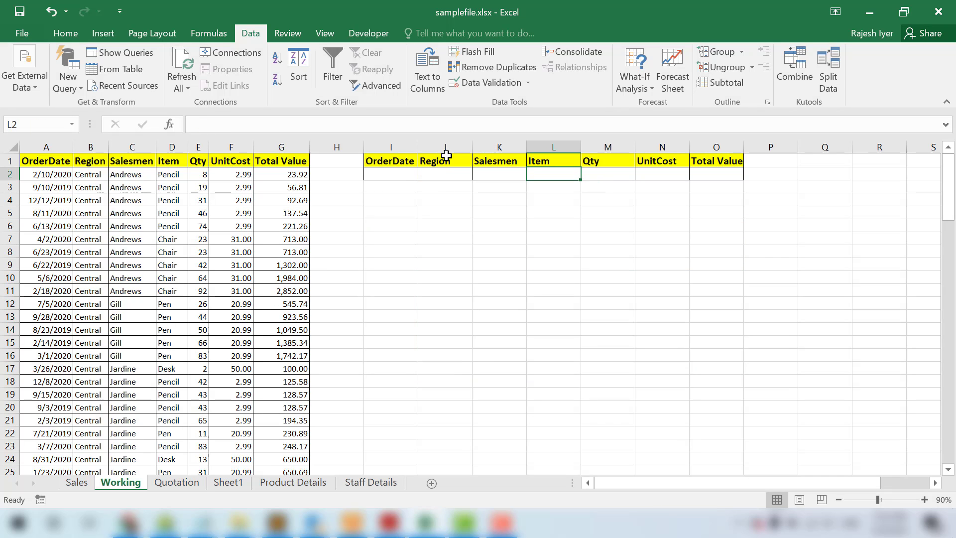
text(Pen)
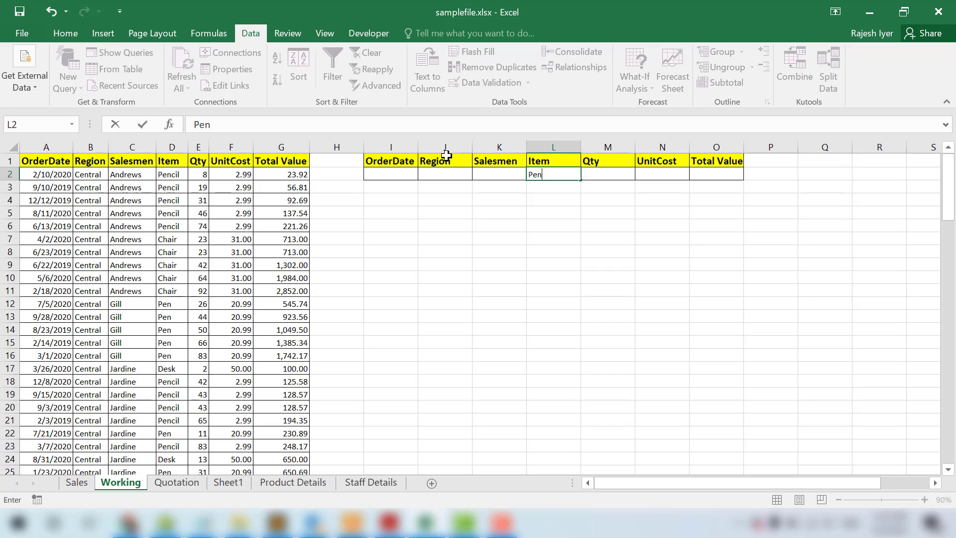
text(cil)
key(Return)
Step: Run an Advanced Filter on A1:G61 with criteria range I1:O2, copying the matches to I4, and check their Item and Salesmen columns
key(Down)
key(Left)
key(Left)
key(Left)
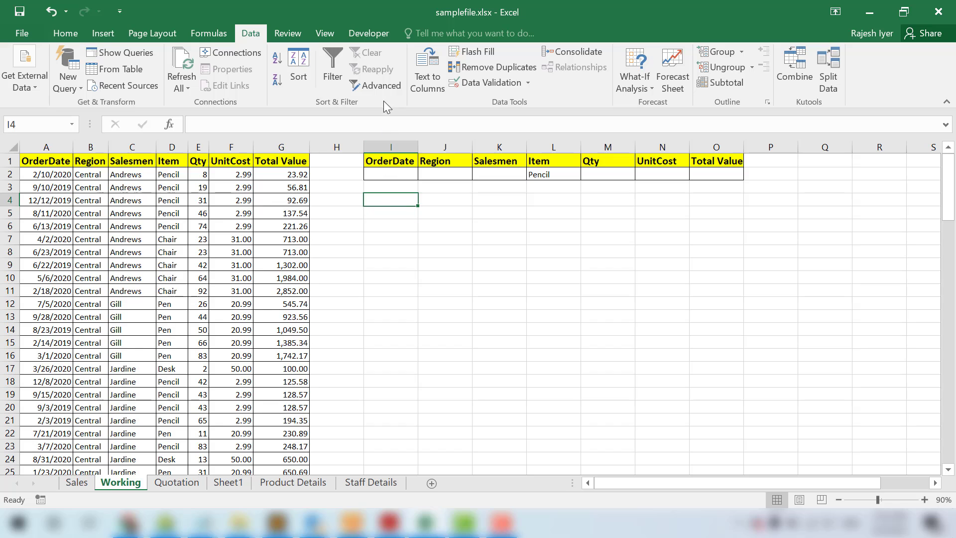
click(378, 85)
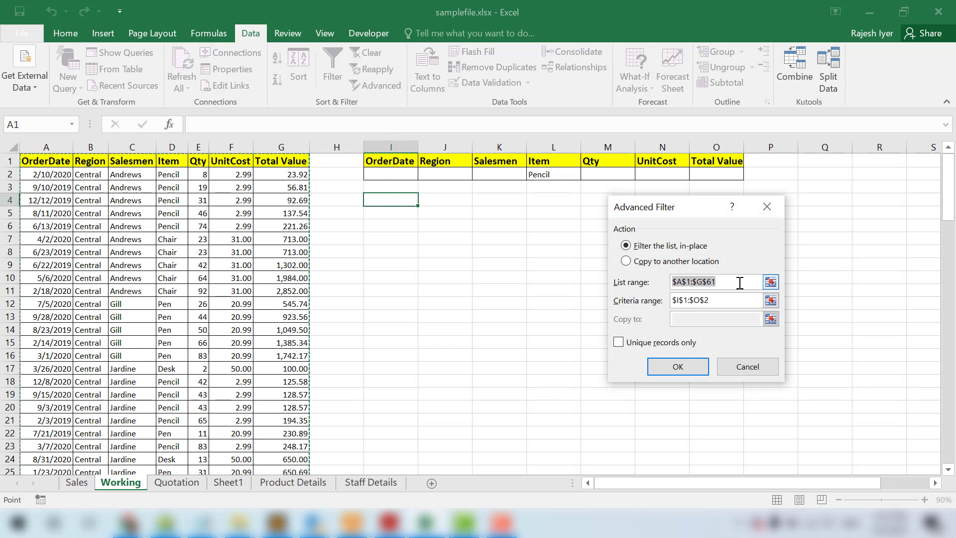
click(741, 301)
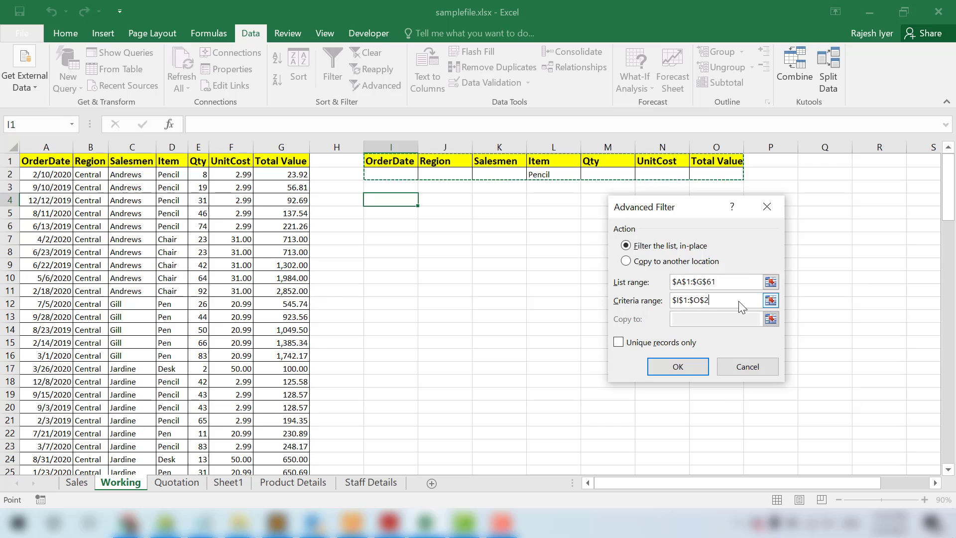
click(655, 264)
click(692, 319)
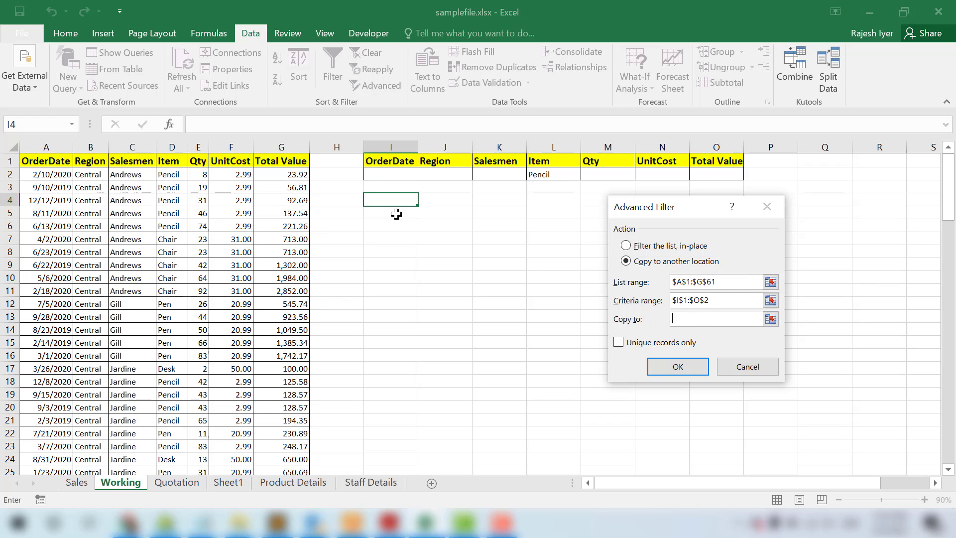
click(386, 203)
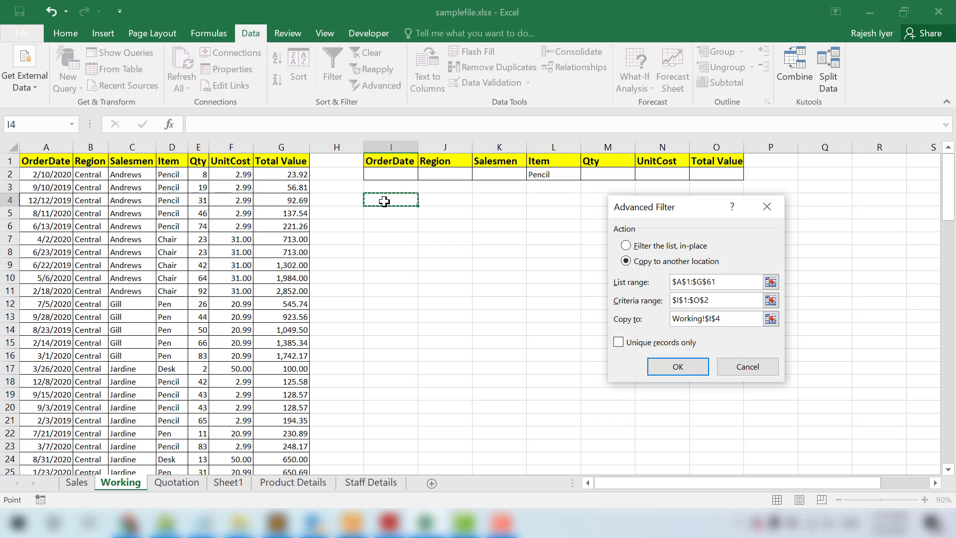
click(678, 368)
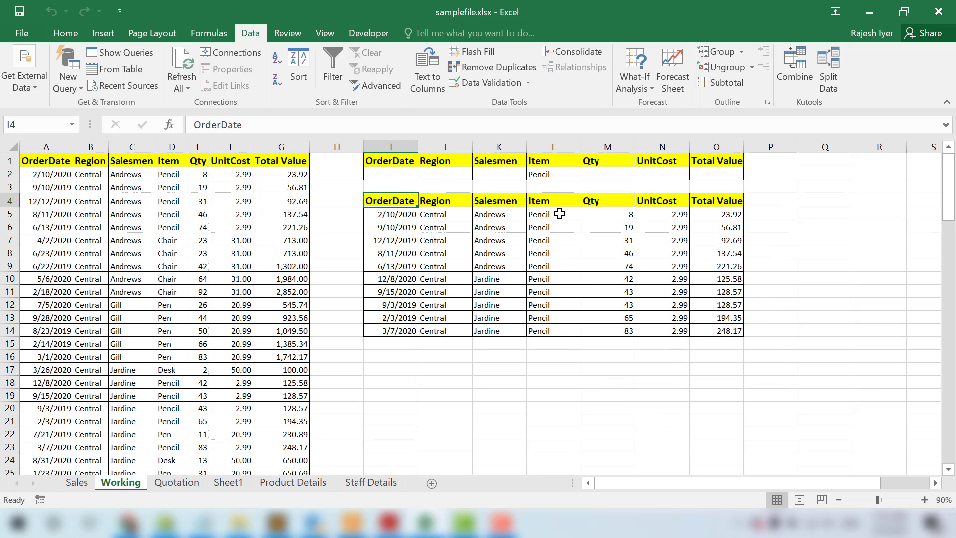
drag(560, 214, 555, 333)
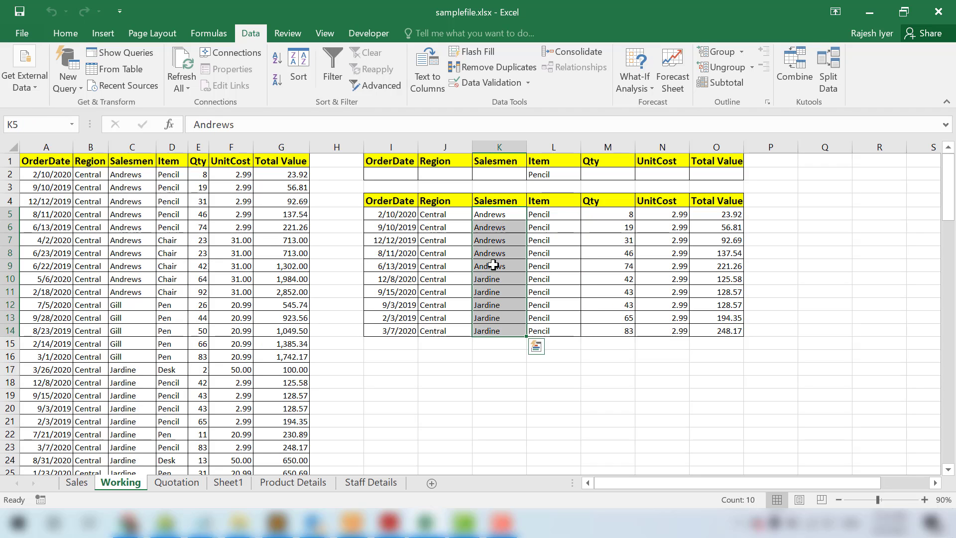
drag(491, 215, 492, 329)
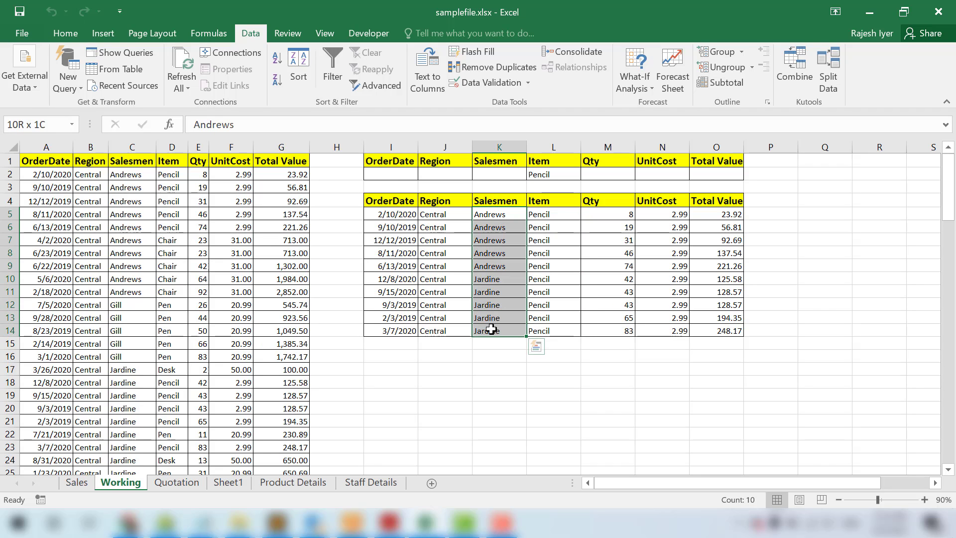
click(497, 214)
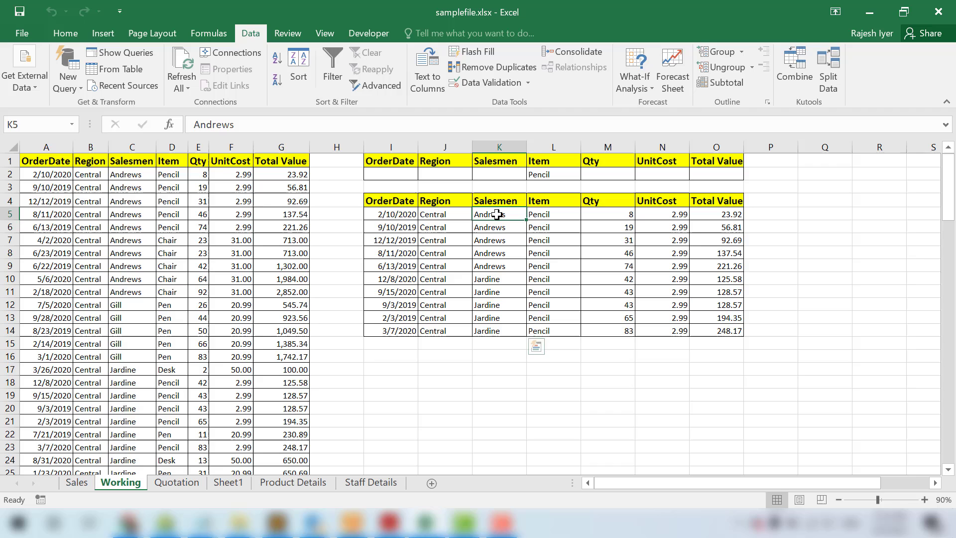
Step: Enter the label Chair in I16 below the Pencil extract and set the Item criterion in L2 to Chair
click(384, 354)
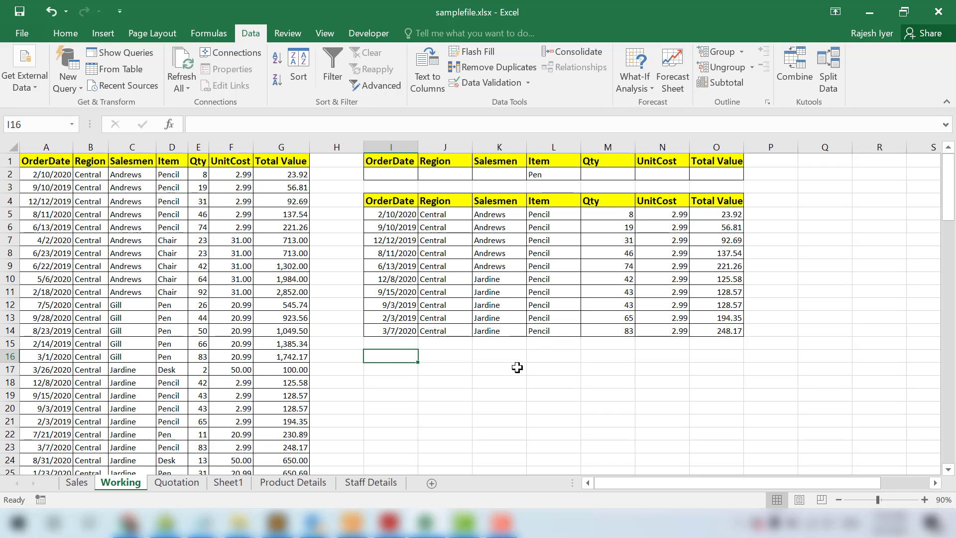
text(Chair)
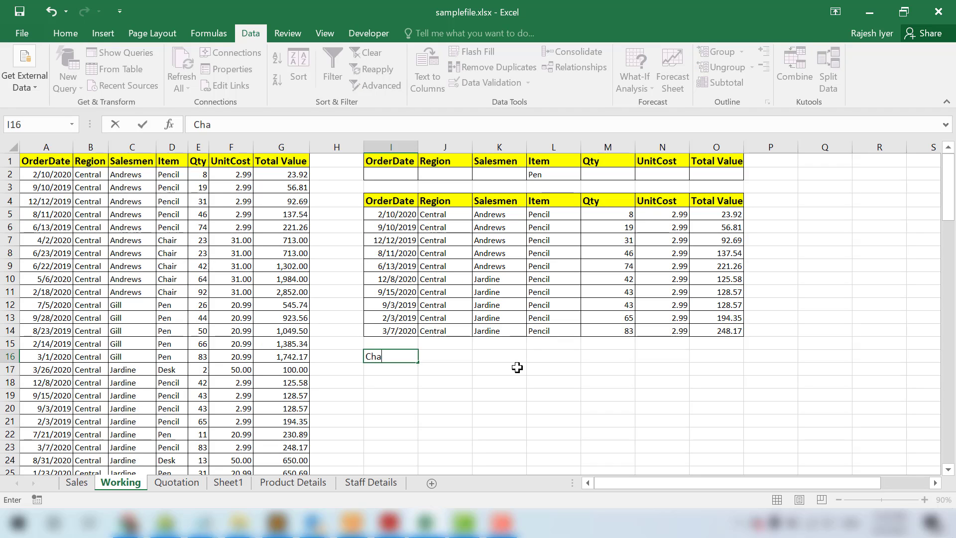
key(Return)
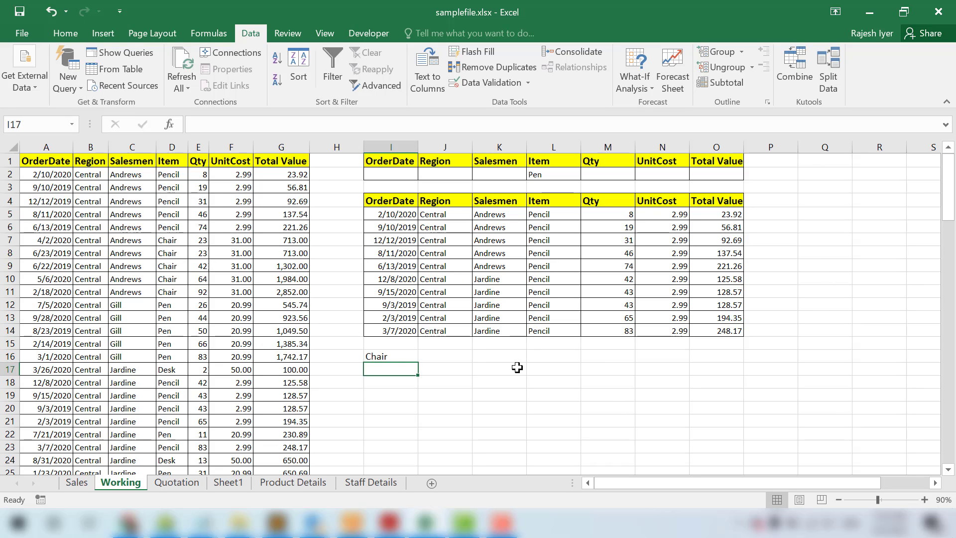
key(ctrl+Up)
key(ctrl+Up)
key(ctrl+Up)
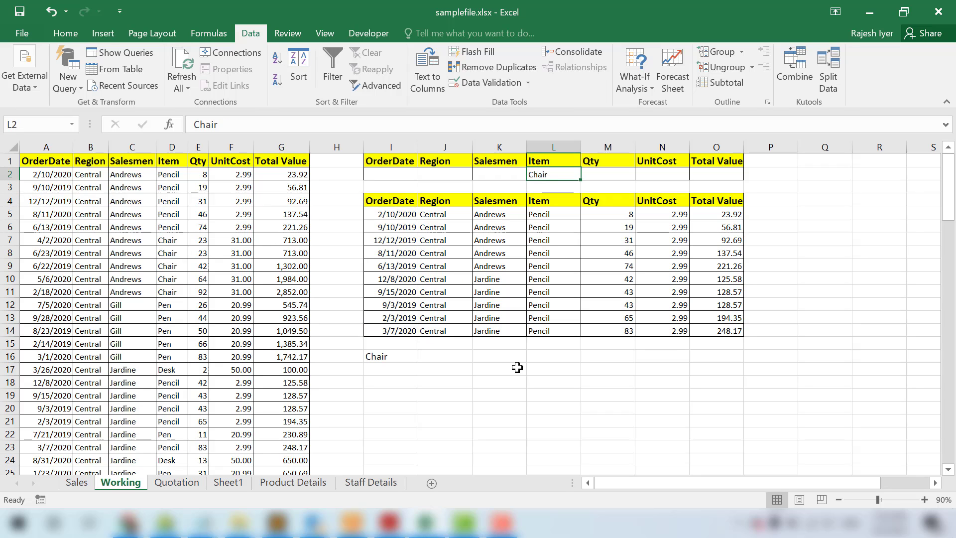
Step: Run the Advanced Filter again on A1:G61 with criteria range I1:O2, copying the matching records to I17
key(Down)
key(Down)
key(ctrl+Down)
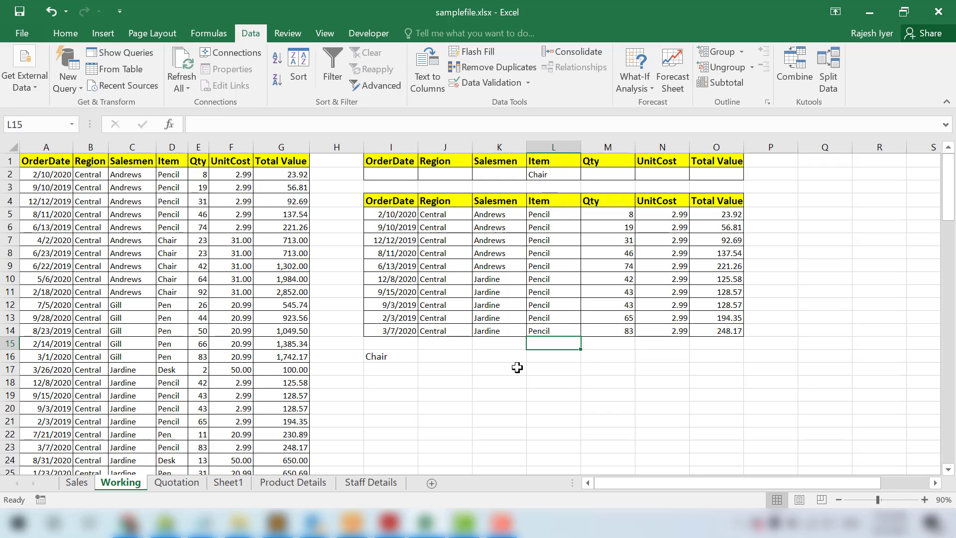
key(Down)
key(Down)
key(Left)
key(Left)
key(Left)
key(Down)
click(376, 85)
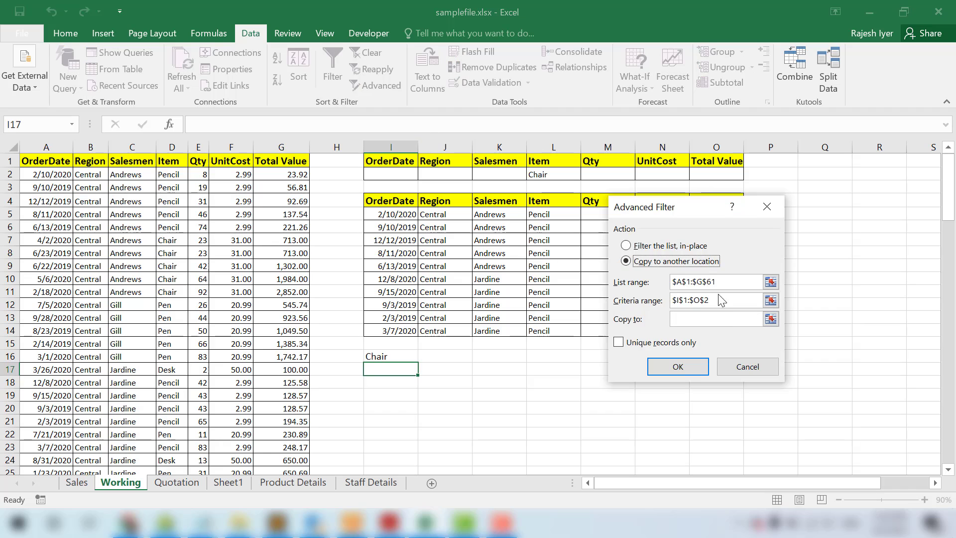
click(722, 317)
click(396, 367)
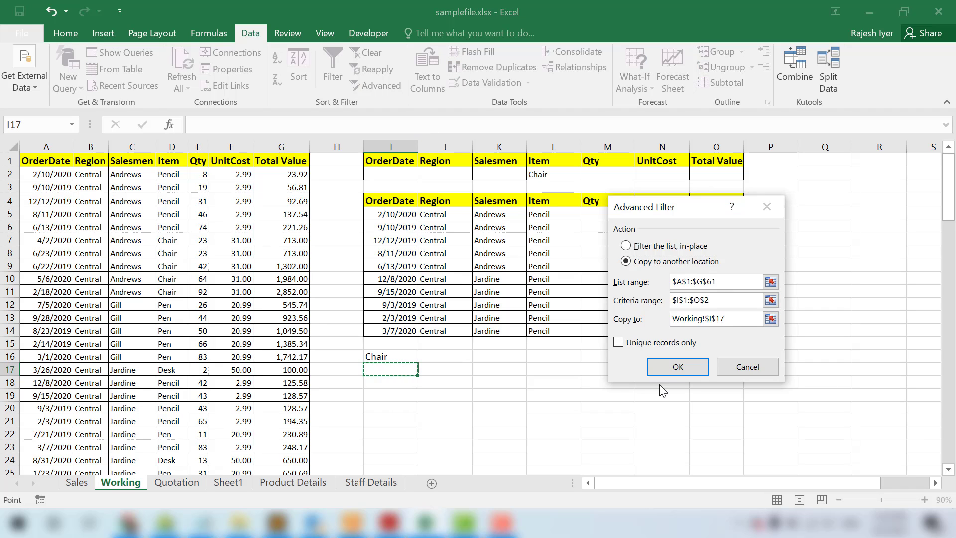
click(678, 367)
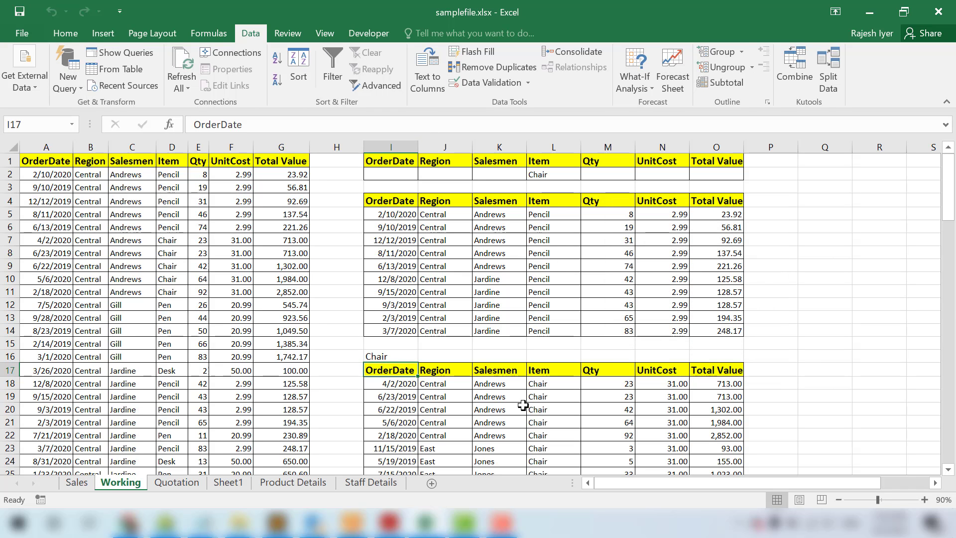
Step: Compare the Item columns of the Pencil and Chair extracts with the criterion in L2 and the source sales table
click(553, 383)
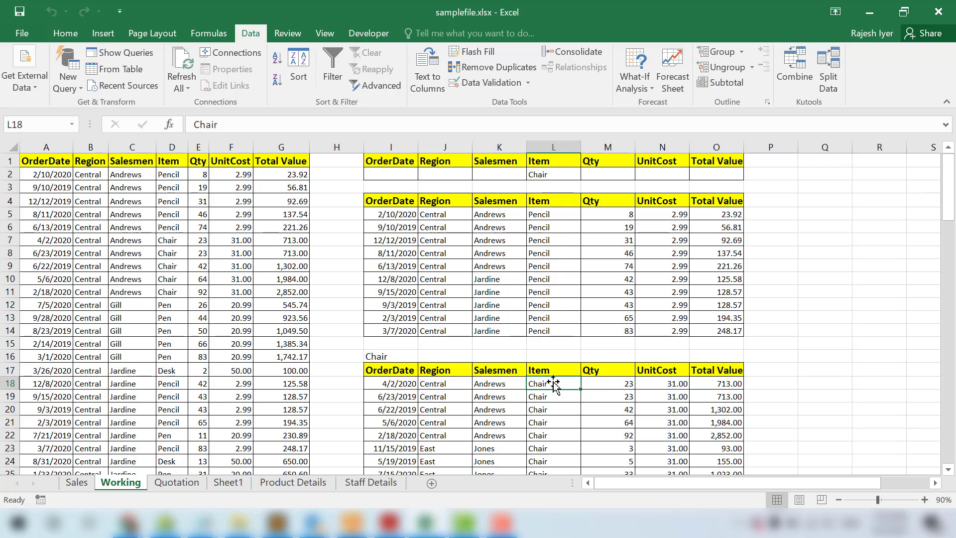
click(553, 174)
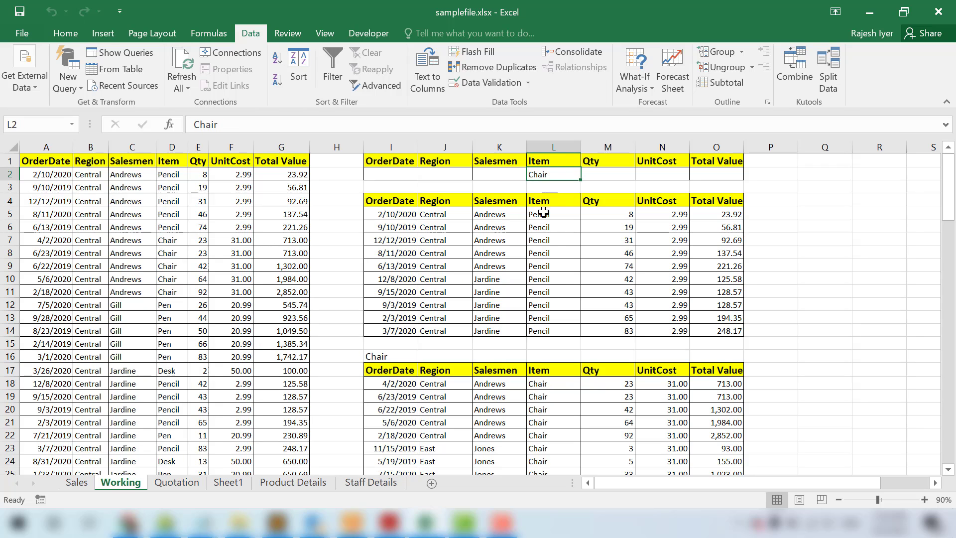
drag(542, 214, 545, 333)
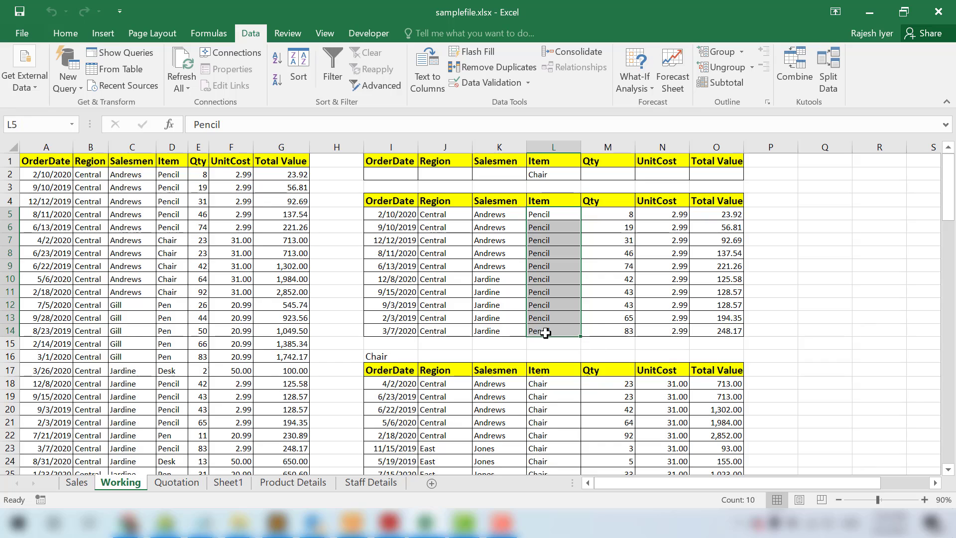
scroll(545, 309, down, 3)
drag(540, 265, 544, 410)
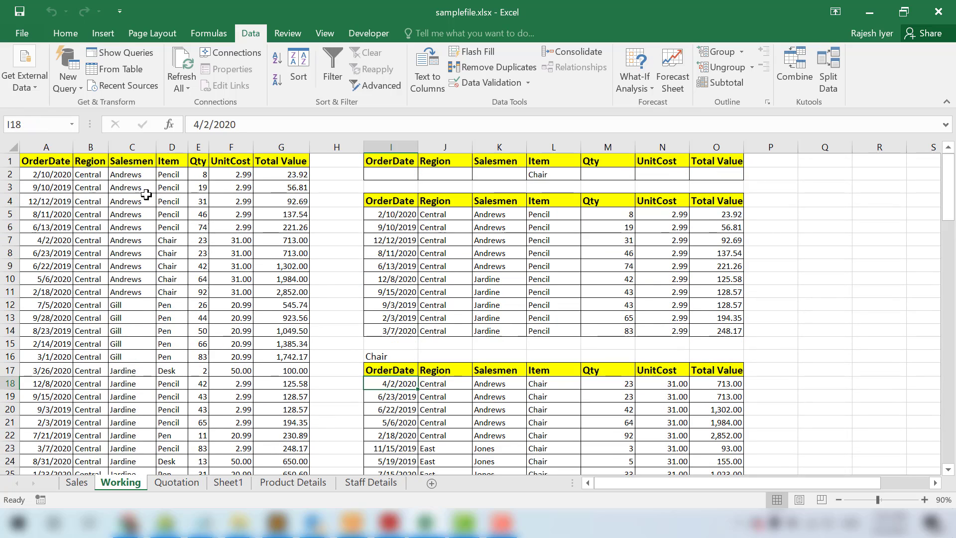
drag(35, 161, 279, 319)
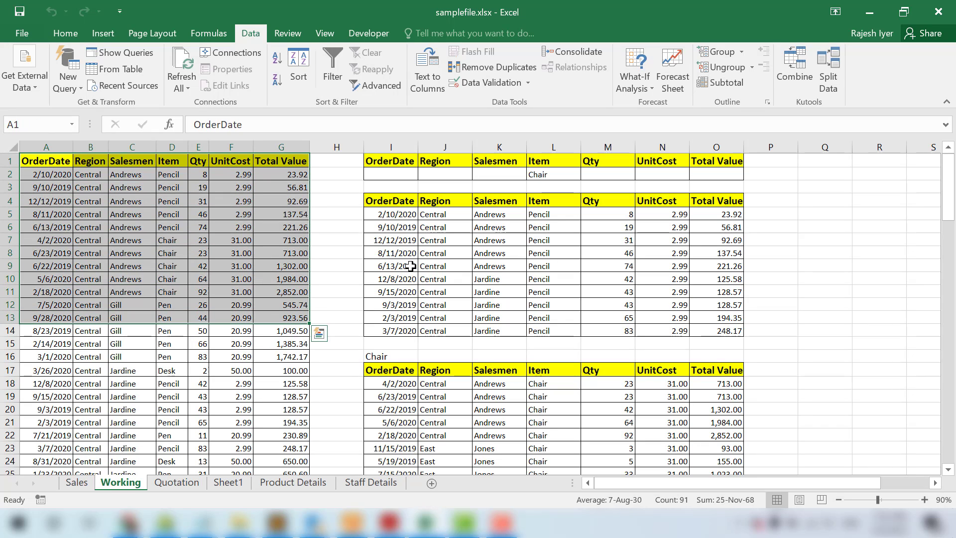
click(401, 200)
key(ctrl+a)
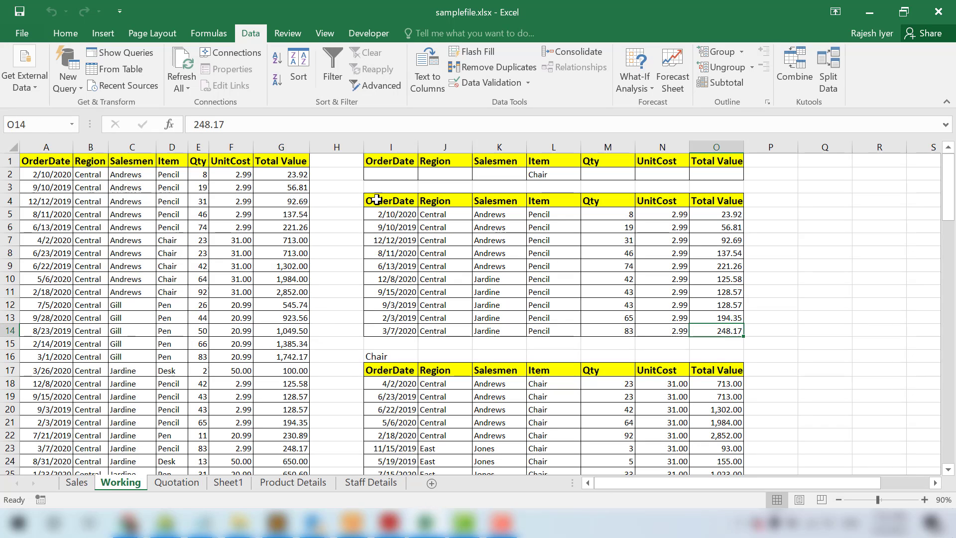
Step: Clear both extracted tables, the Chair label and the Item criterion in L2
click(343, 188)
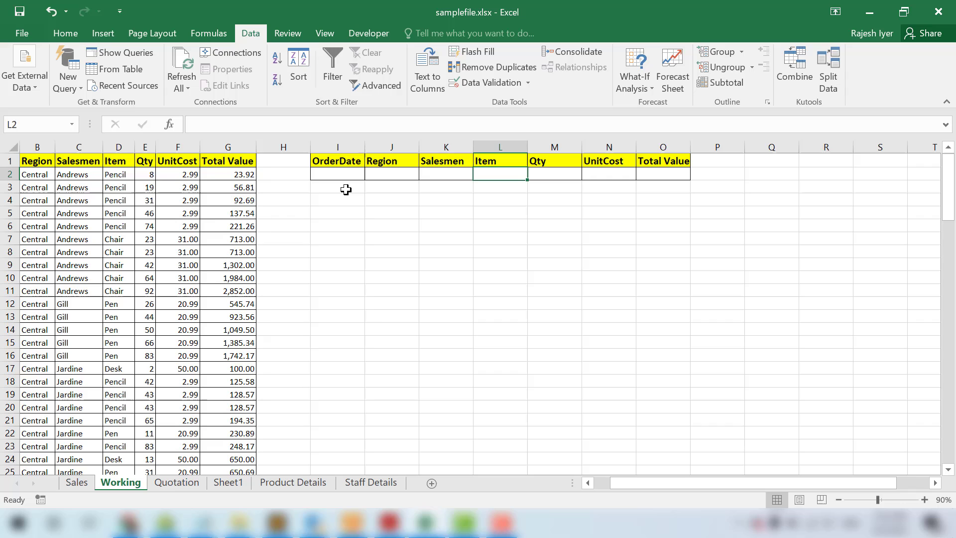
key(Left)
key(Left)
key(Left)
key(Left)
key(Left)
key(Left)
key(Left)
key(Left)
key(Left)
key(Left)
key(Left)
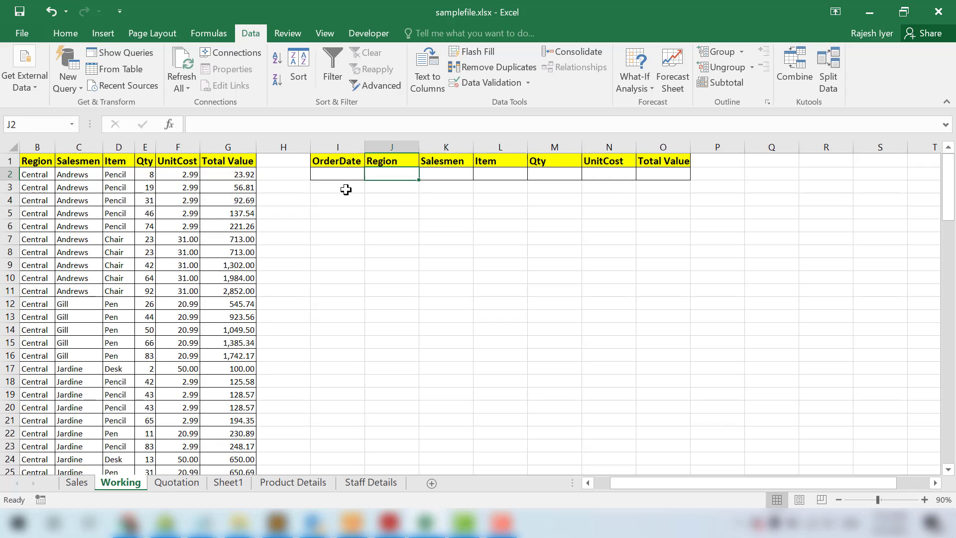
Step: Set the Total Value criterion in O2 to >1000
key(Right)
key(Right)
key(Right)
key(Right)
key(Right)
key(Right)
key(Right)
key(Right)
key(Right)
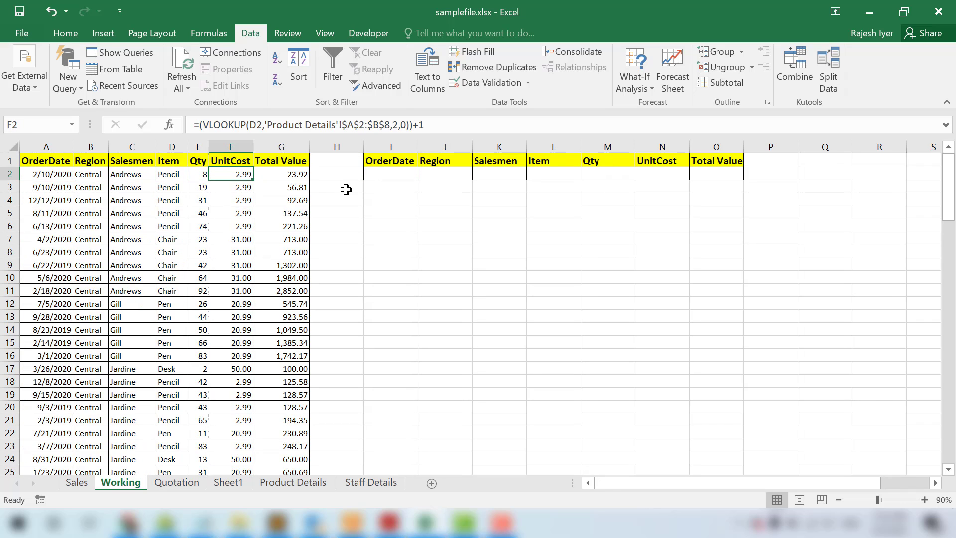
key(Right)
key(Right)
key(Right)
key(Right)
key(Right)
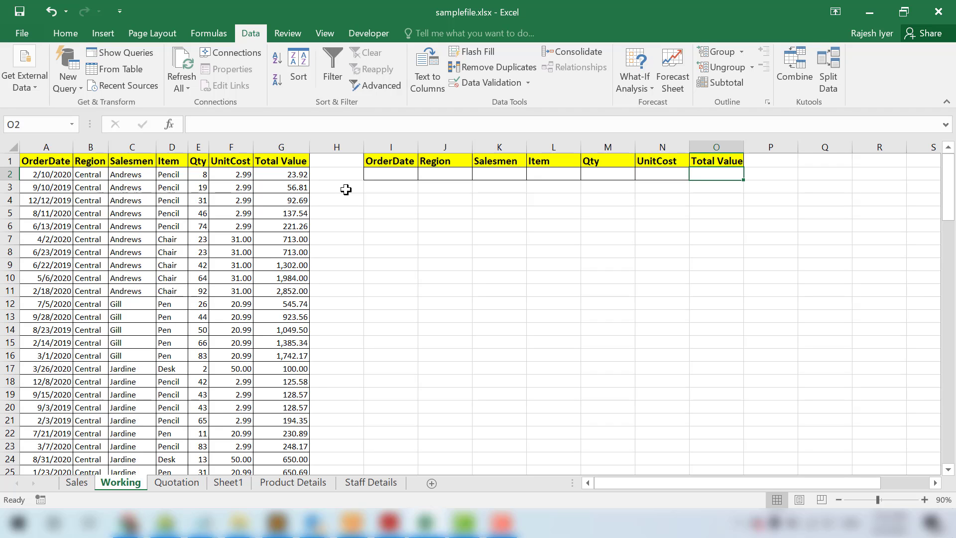
text(>1)
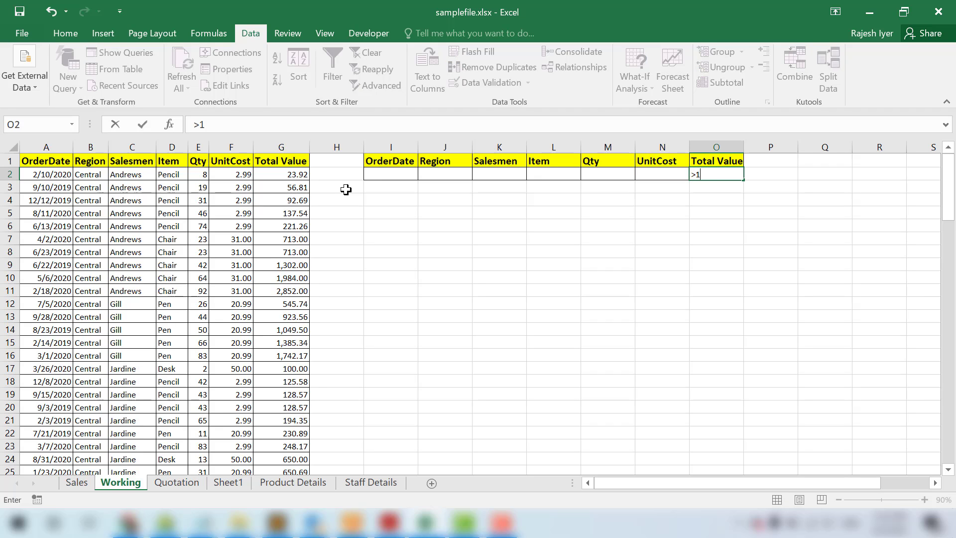
key(Down)
Step: Run the Advanced Filter on A1:G61 with criteria range I1:O2, copying the matching records to I4
key(Down)
key(Left)
key(Left)
key(Left)
key(Left)
key(Left)
key(Left)
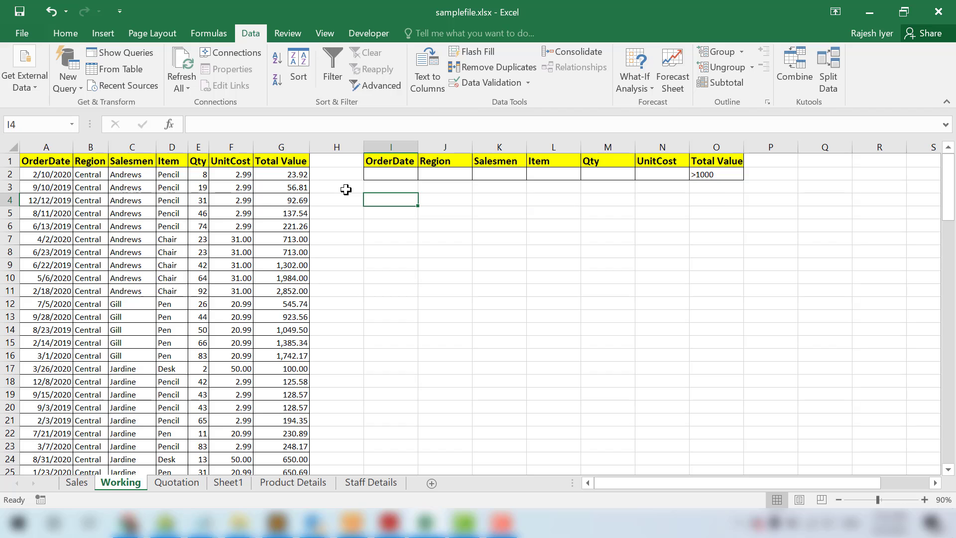
click(382, 86)
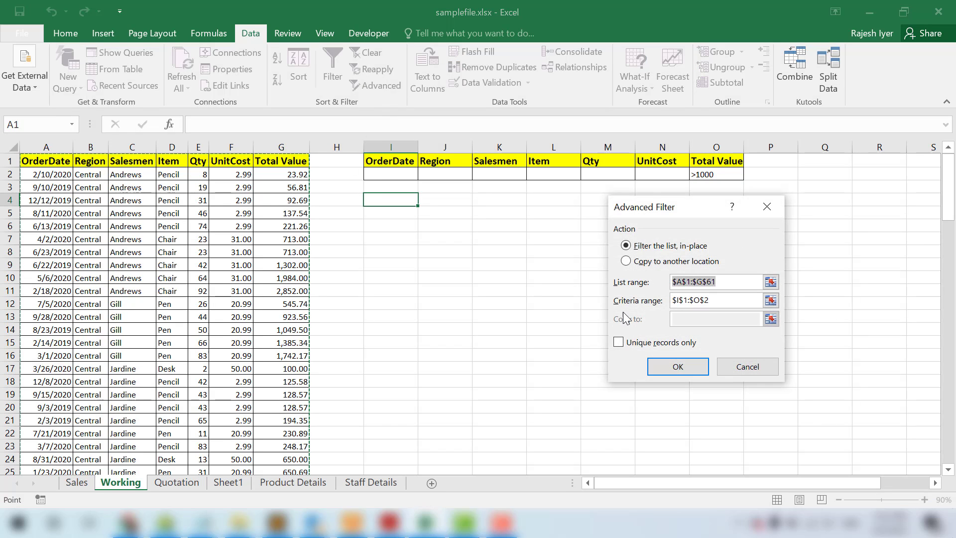
click(653, 264)
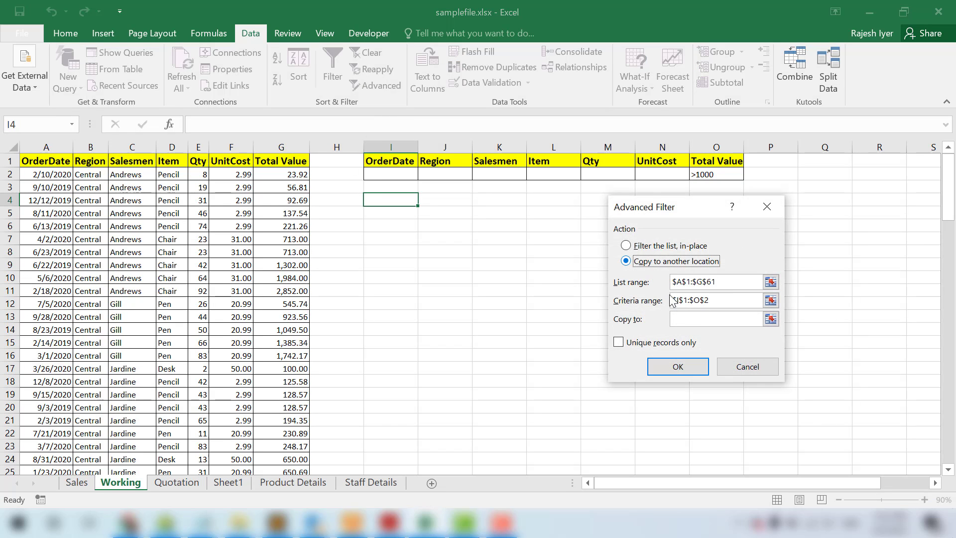
click(693, 318)
click(391, 199)
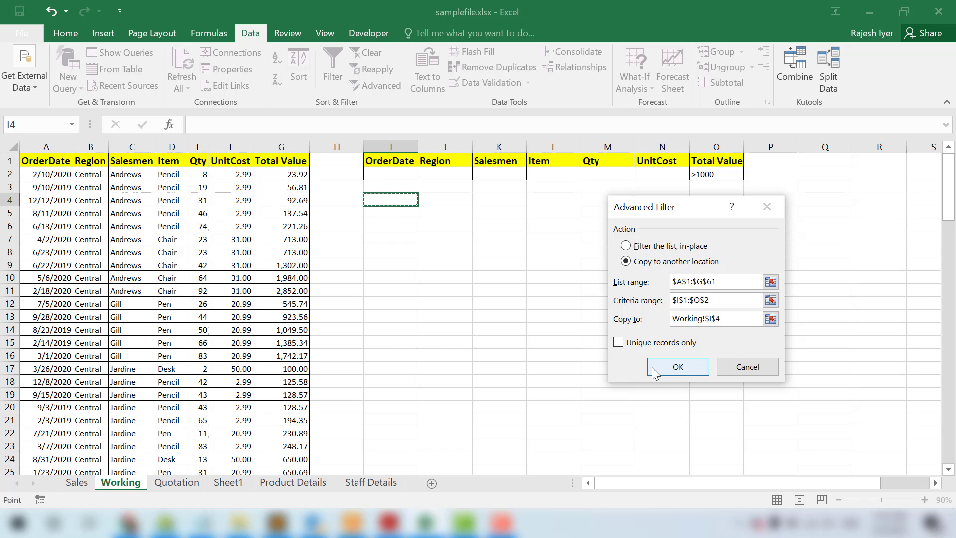
click(676, 367)
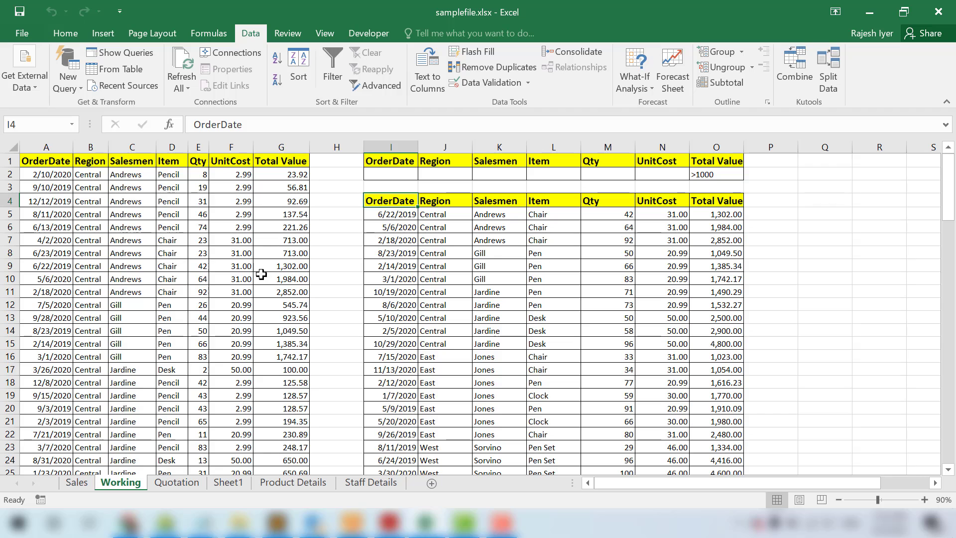
Step: Compare the Total Value column of the extract with the source table's values and the criterion in O2
drag(272, 267, 279, 293)
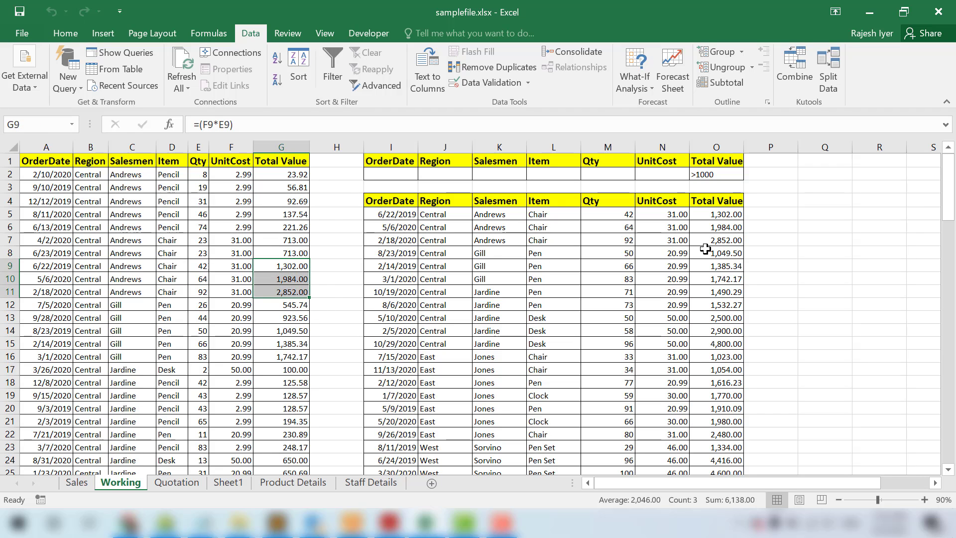
click(722, 219)
key(ctrl+shift+Down)
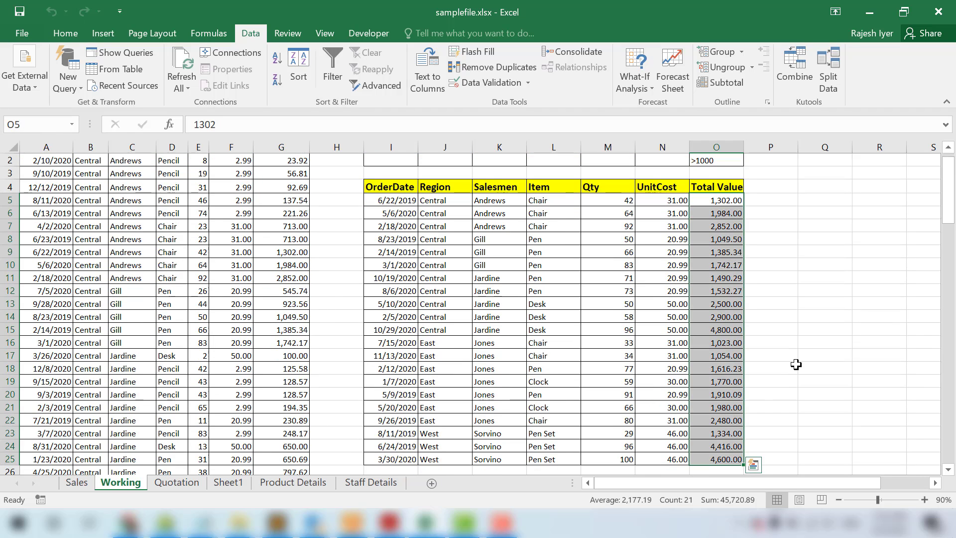
key(Up)
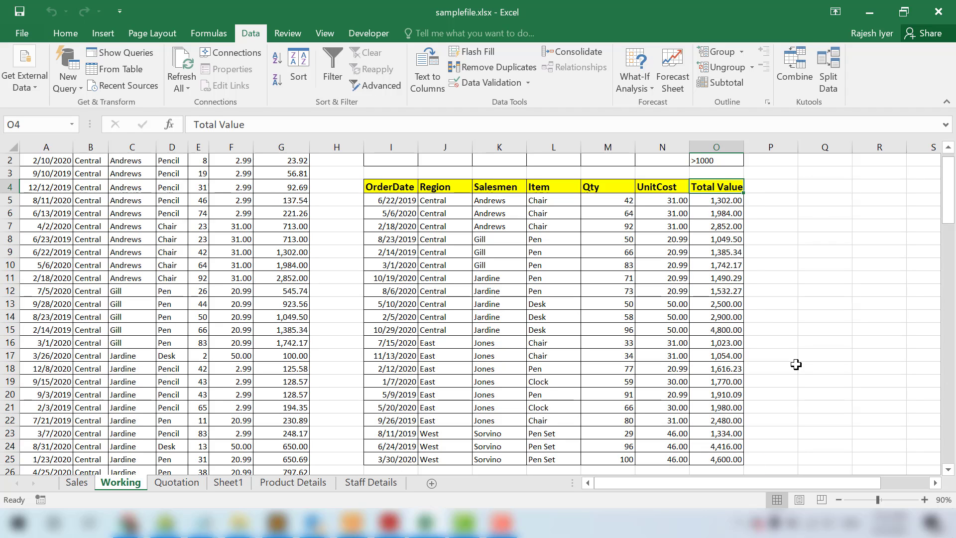
key(Up)
key(Up)
key(Up)
key(Down)
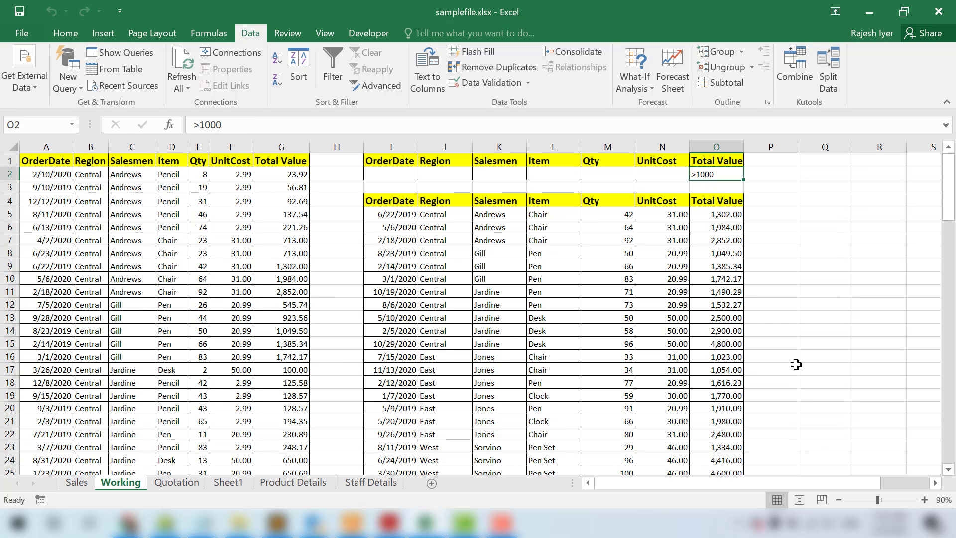
key(Down)
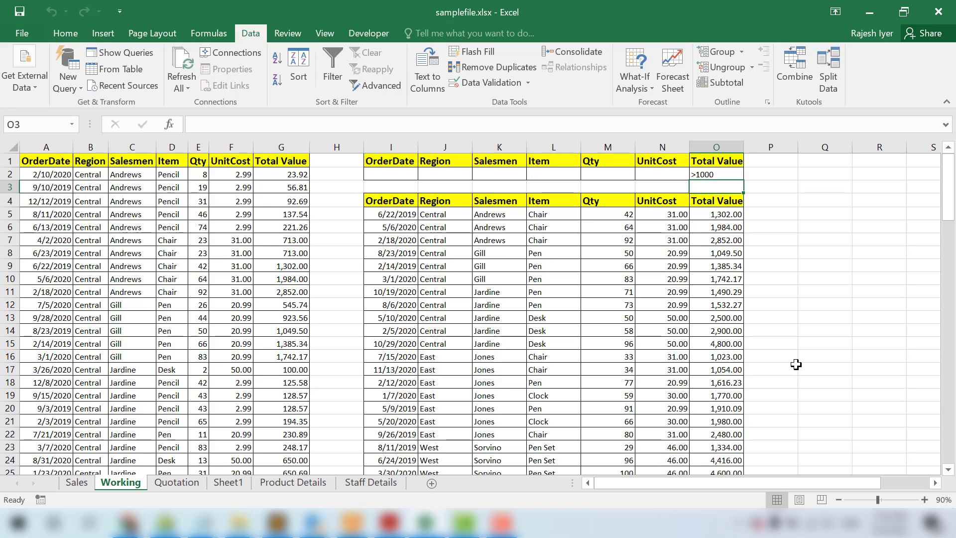
key(Down)
key(Up)
key(Down)
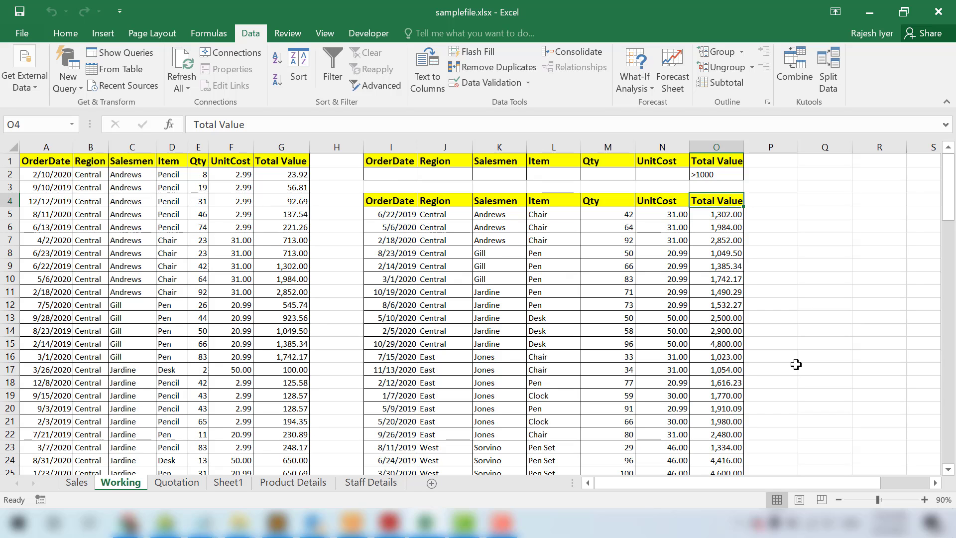
Step: Review the whole extracted table starting at I4 and spot-check individual Total Value entries
key(ctrl+Left)
key(ctrl+shift+Right)
key(ctrl+shift+Down)
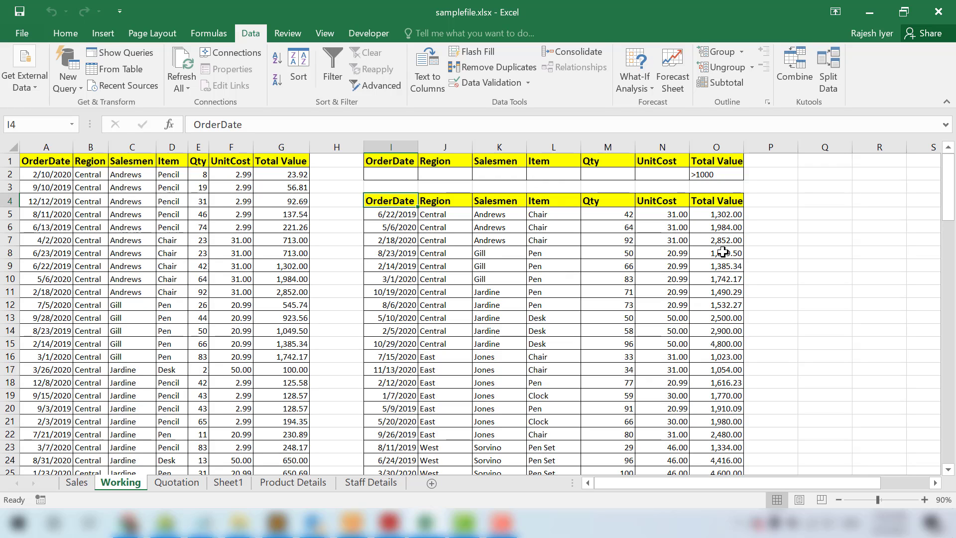
click(721, 330)
click(729, 265)
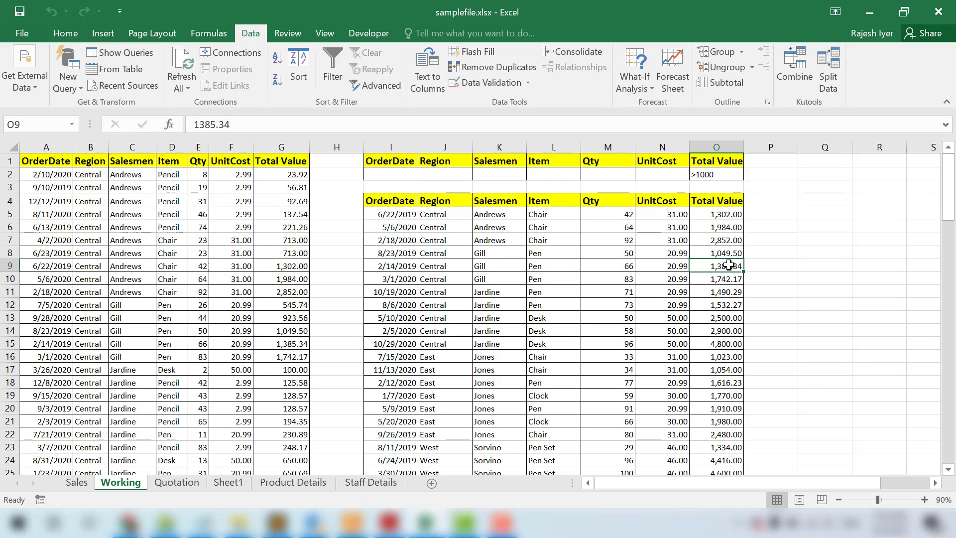